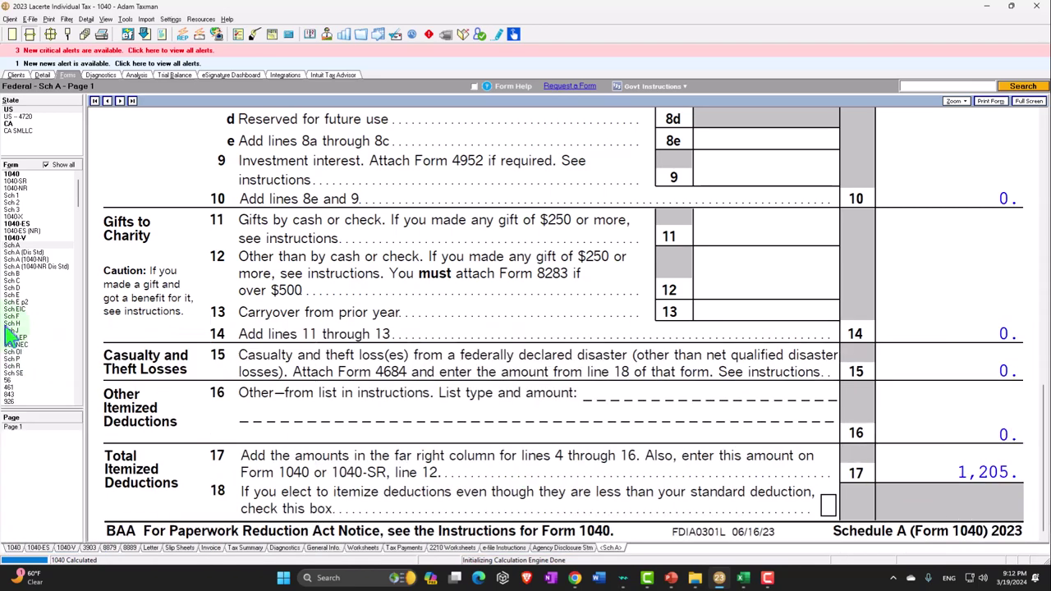
# Review the deduction on line 12 and the taxable income on line 15 of Form 1040.
pyautogui.click(13, 174)
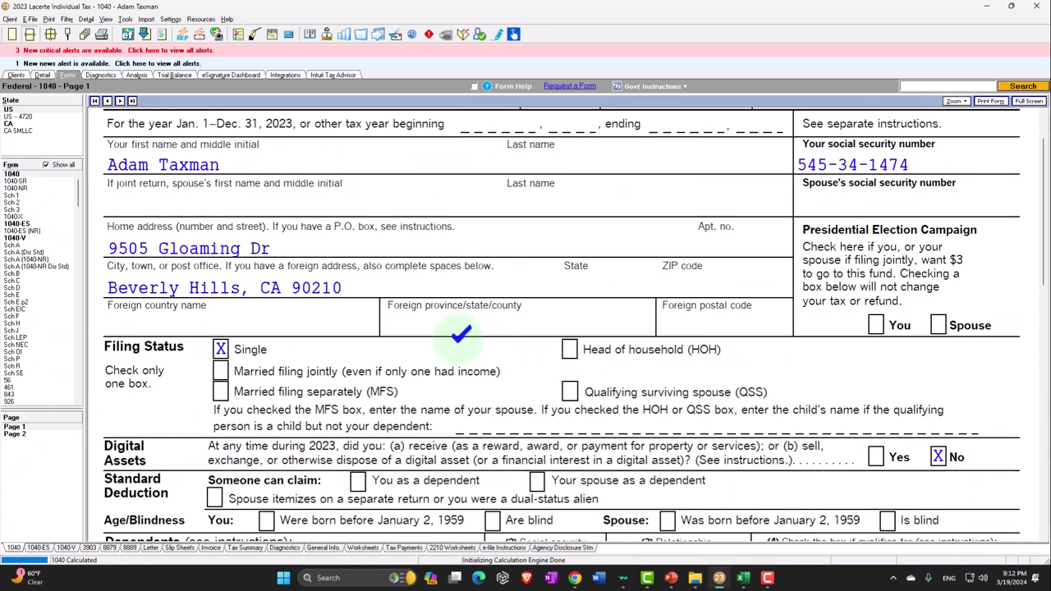
pyautogui.scroll(-10, 458, 345)
pyautogui.scroll(-2, 462, 349)
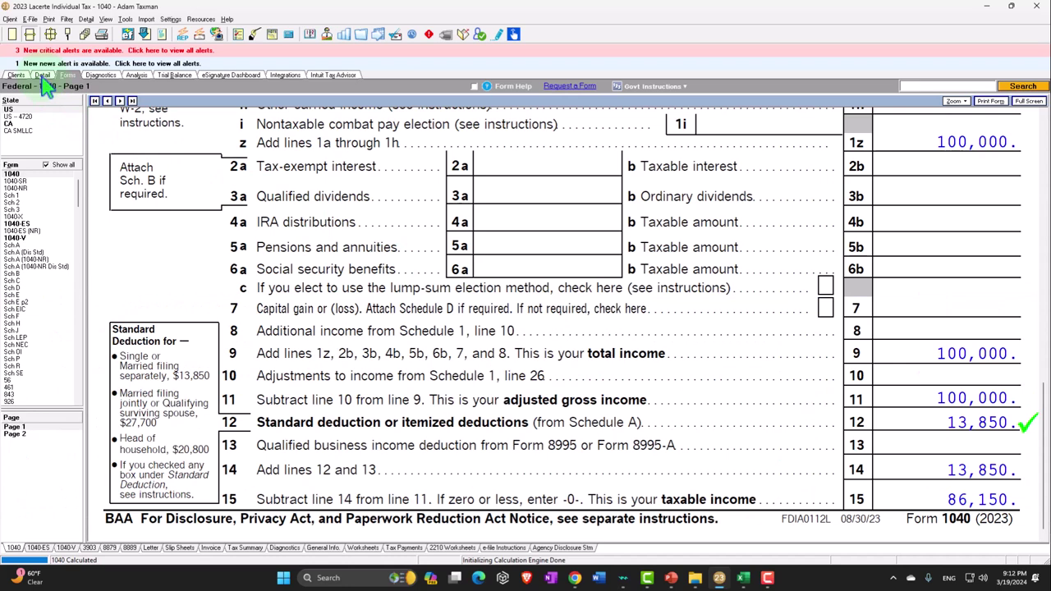
# In the Itemized Deductions (Sch. A) input, enter 6000 of real estate taxes for the principal residence.
pyautogui.click(42, 75)
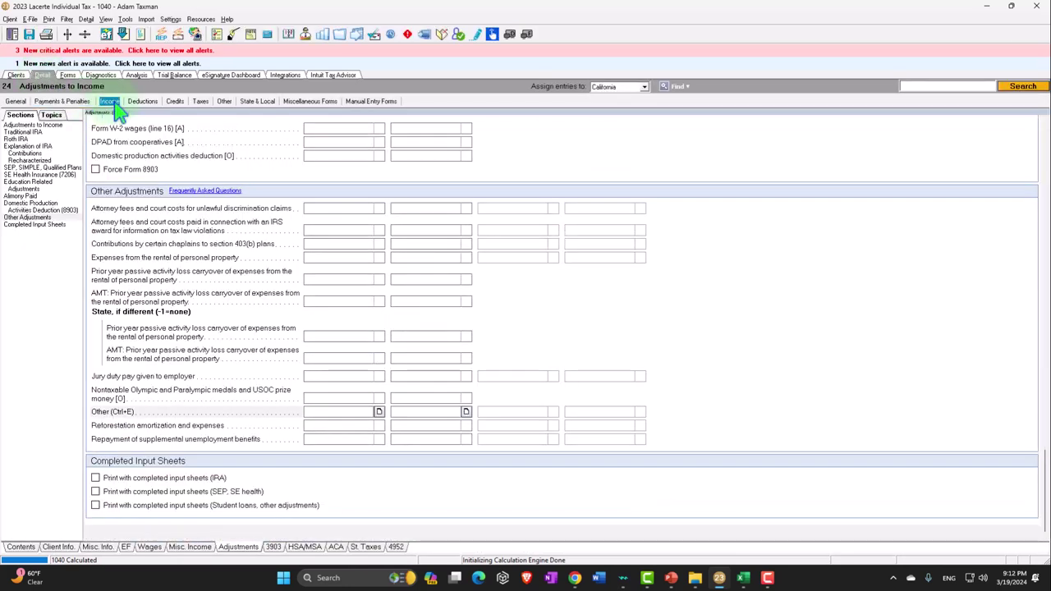
pyautogui.click(140, 102)
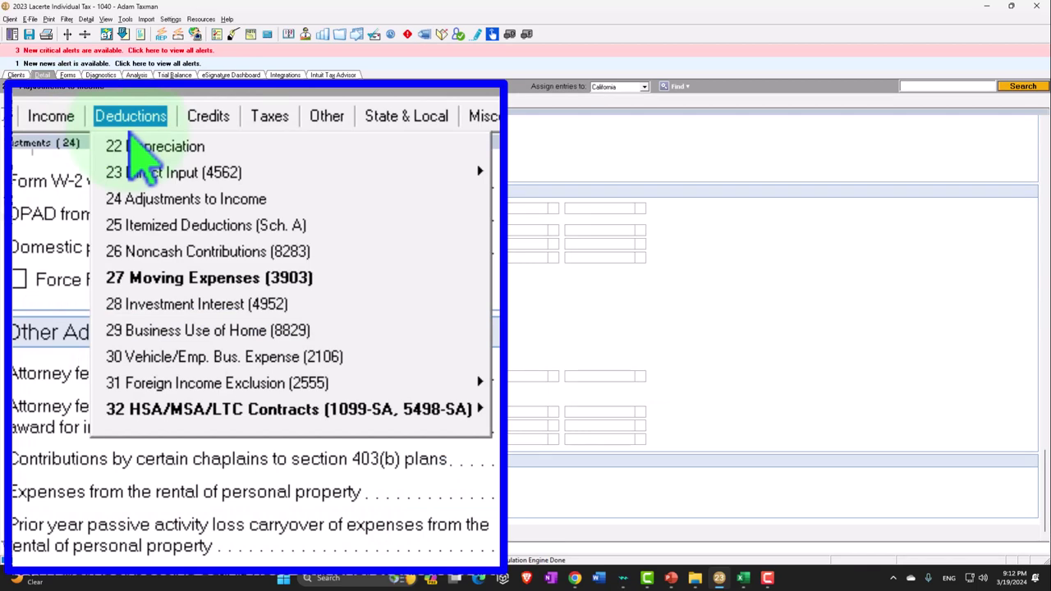
pyautogui.click(194, 227)
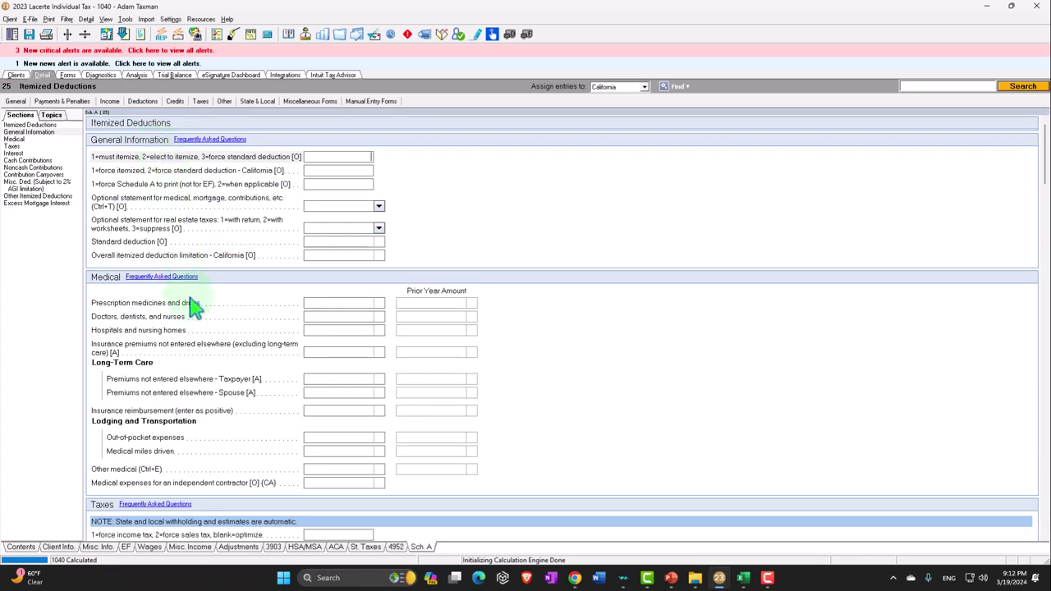
pyautogui.scroll(-10, 190, 304)
pyautogui.scroll(-10, 191, 304)
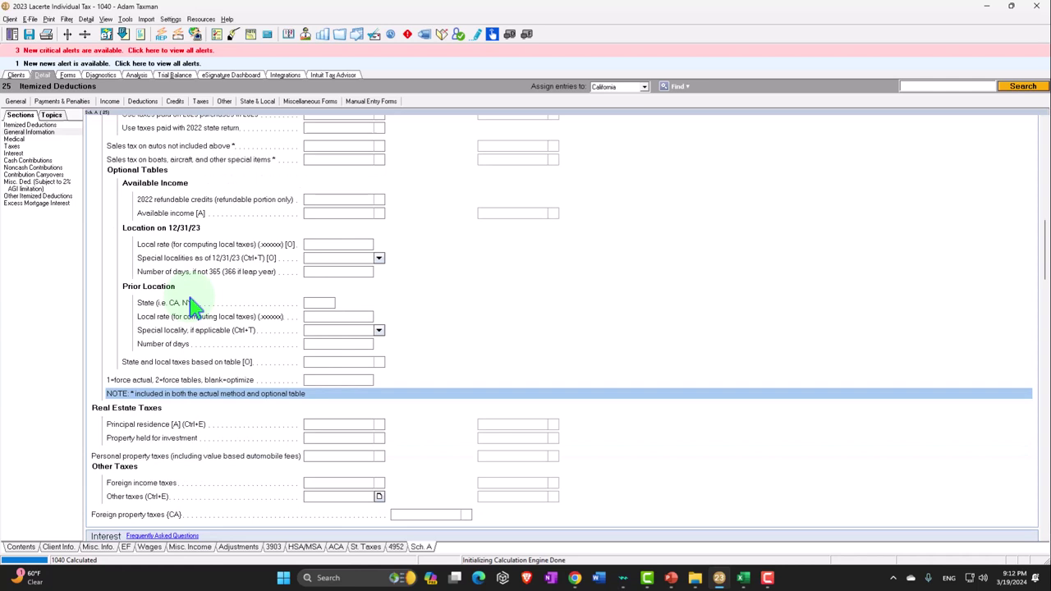
pyautogui.scroll(-2, 191, 304)
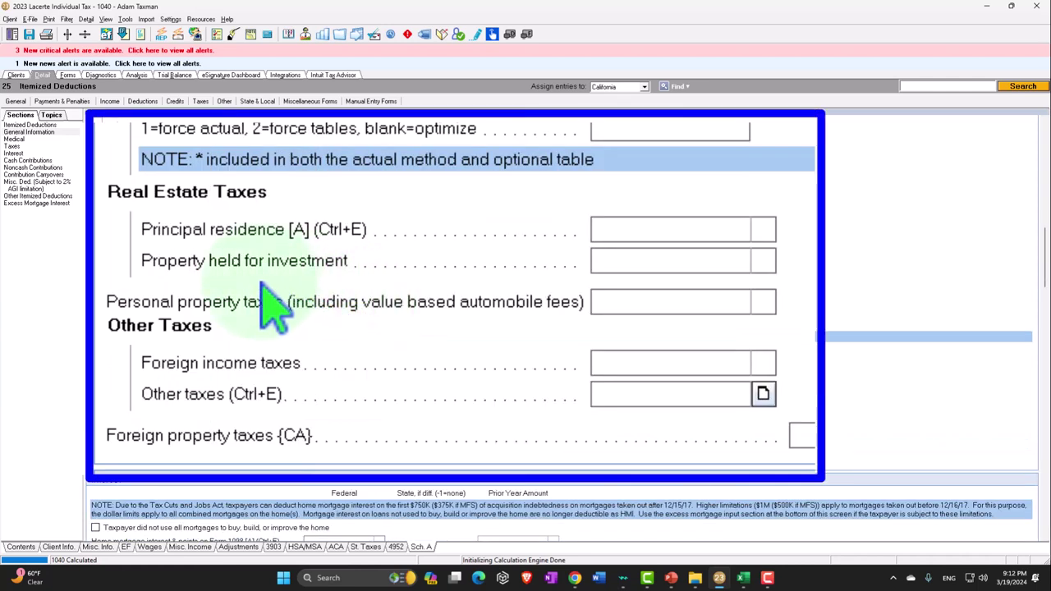
pyautogui.click(678, 229)
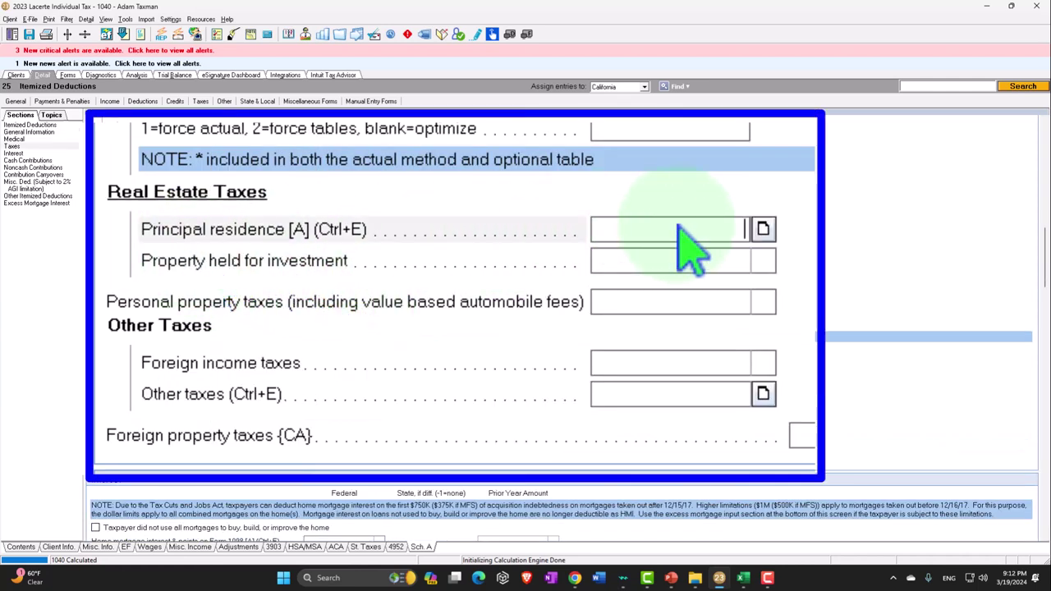
pyautogui.write('6000')
pyautogui.press('Return')
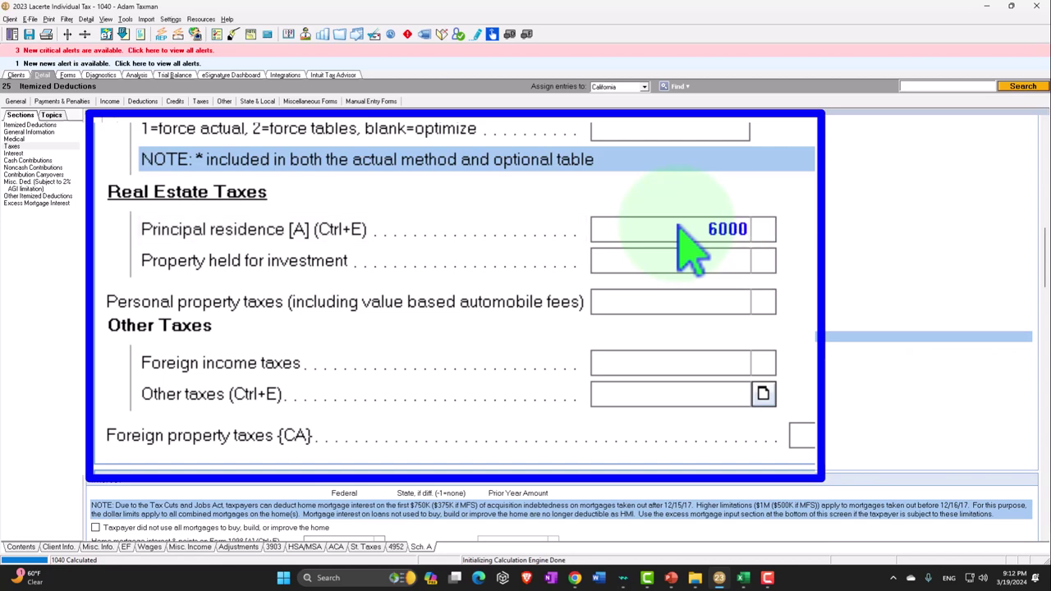
# Enter 14,000 as federal home mortgage interest and points on Form 1098 in the Interest section.
pyautogui.scroll(-5, 345, 375)
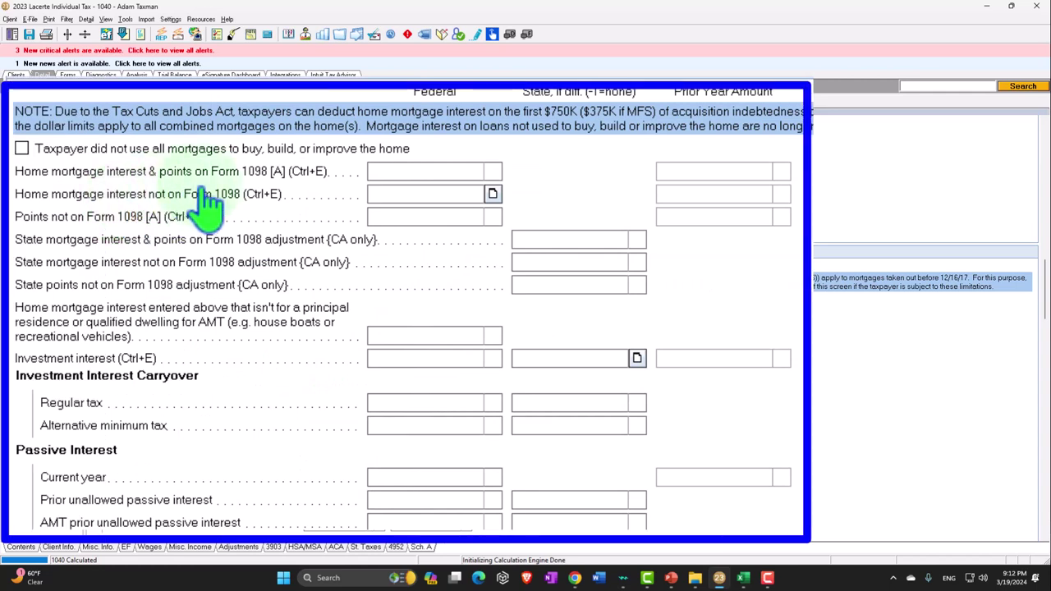
pyautogui.click(395, 176)
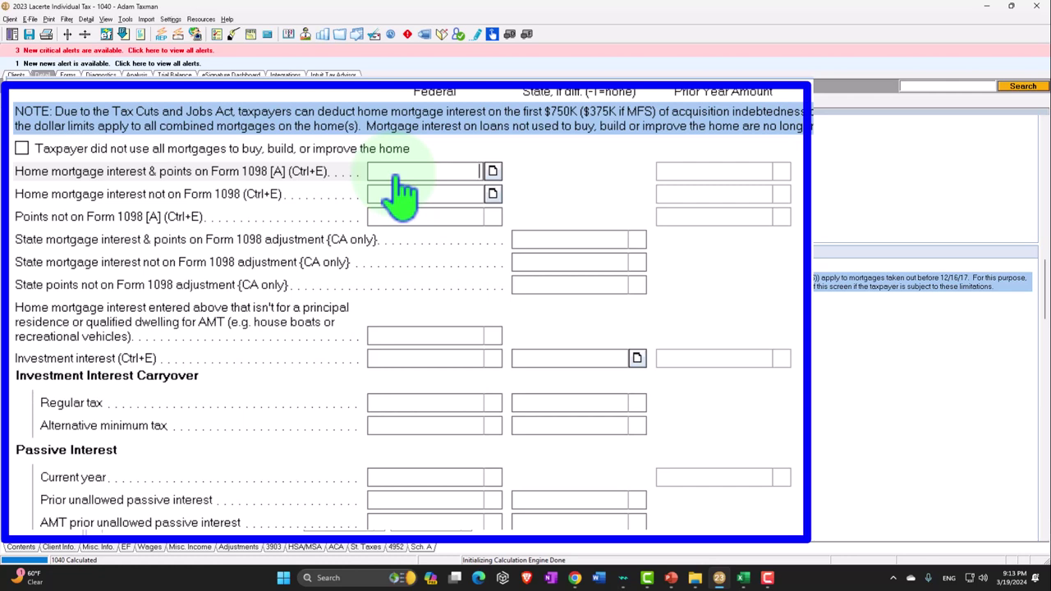
pyautogui.write('14000')
pyautogui.press('Return')
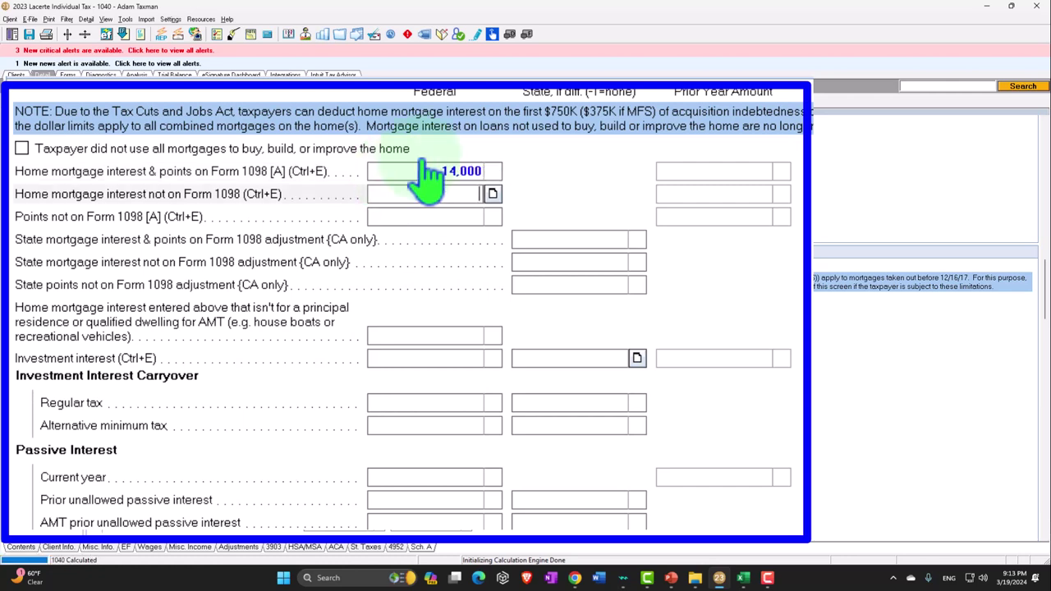
# Check line 12 of the recalculated Form 1040 against Schedule A's taxes paid, mortgage interest and total itemized deductions.
pyautogui.click(69, 75)
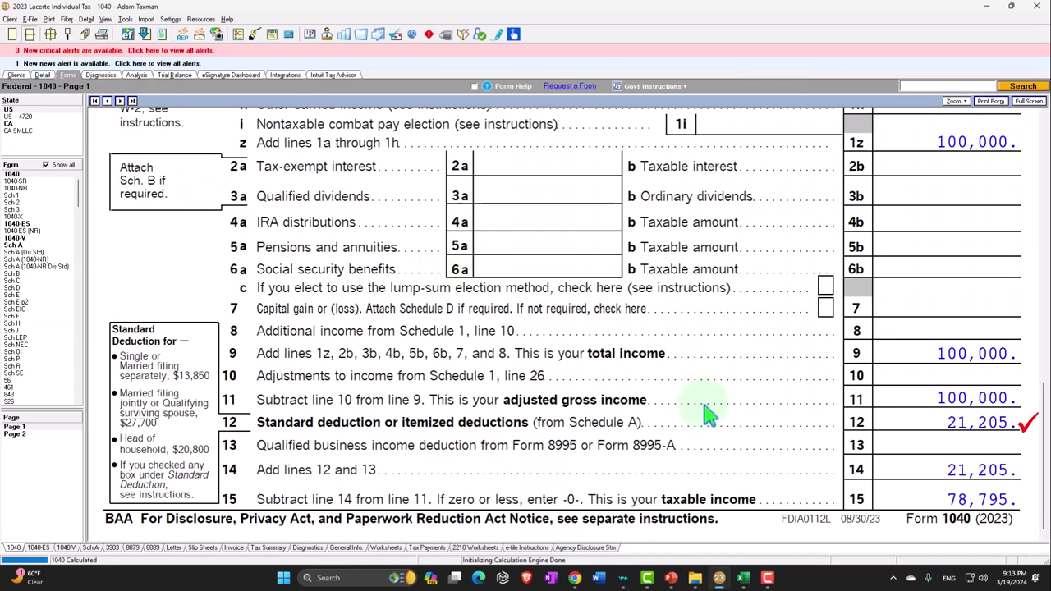
pyautogui.click(900, 421)
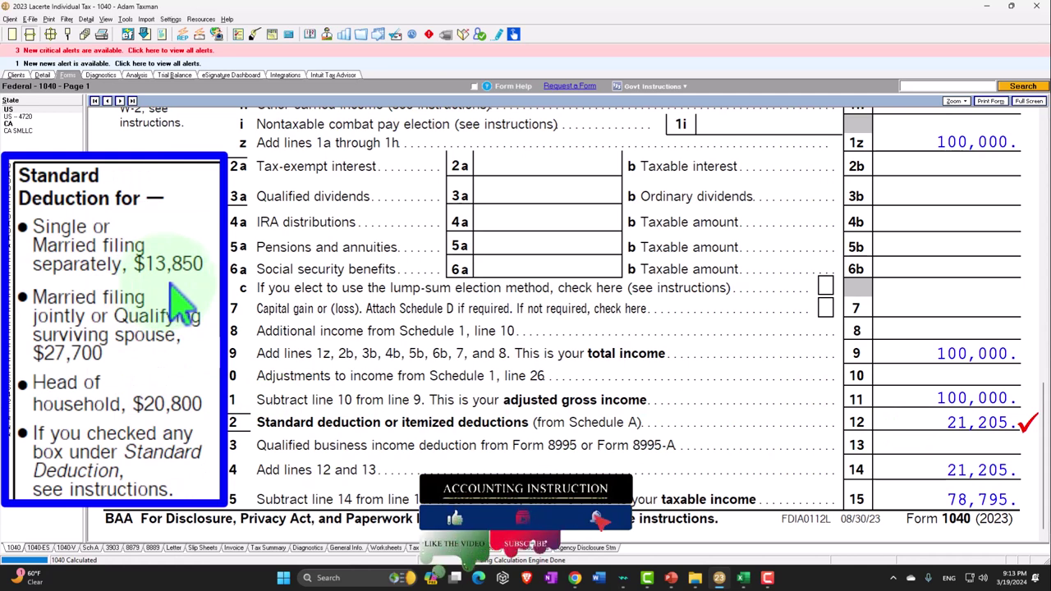
pyautogui.click(25, 245)
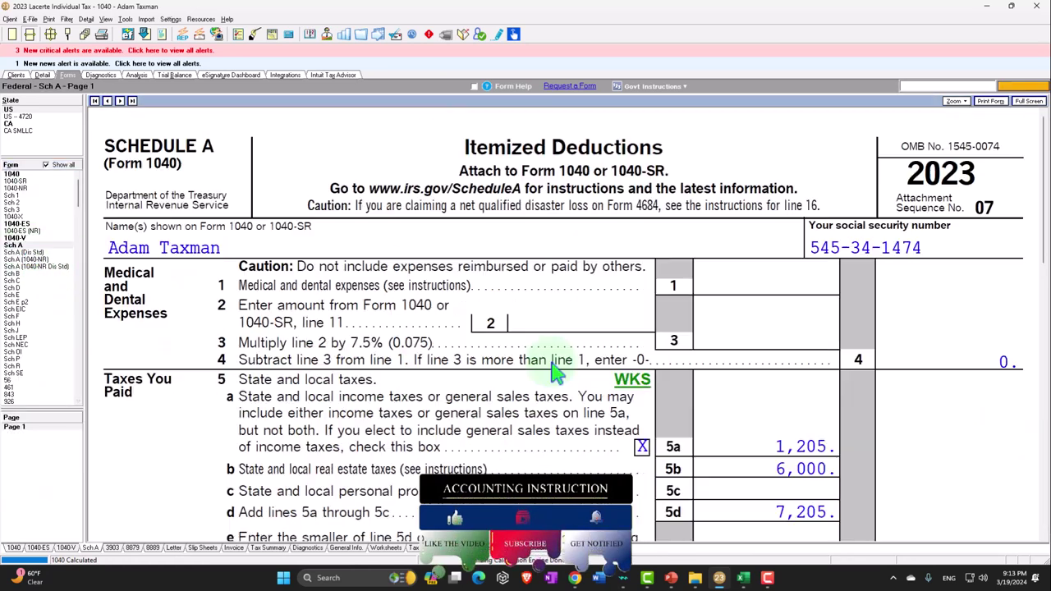
pyautogui.scroll(-3, 702, 402)
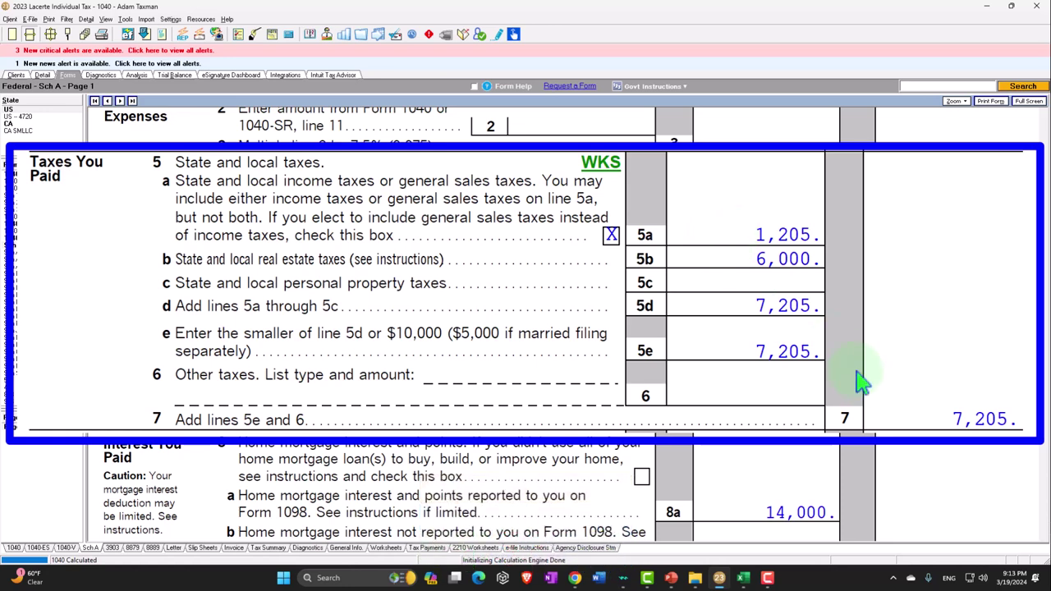
pyautogui.scroll(-4, 919, 410)
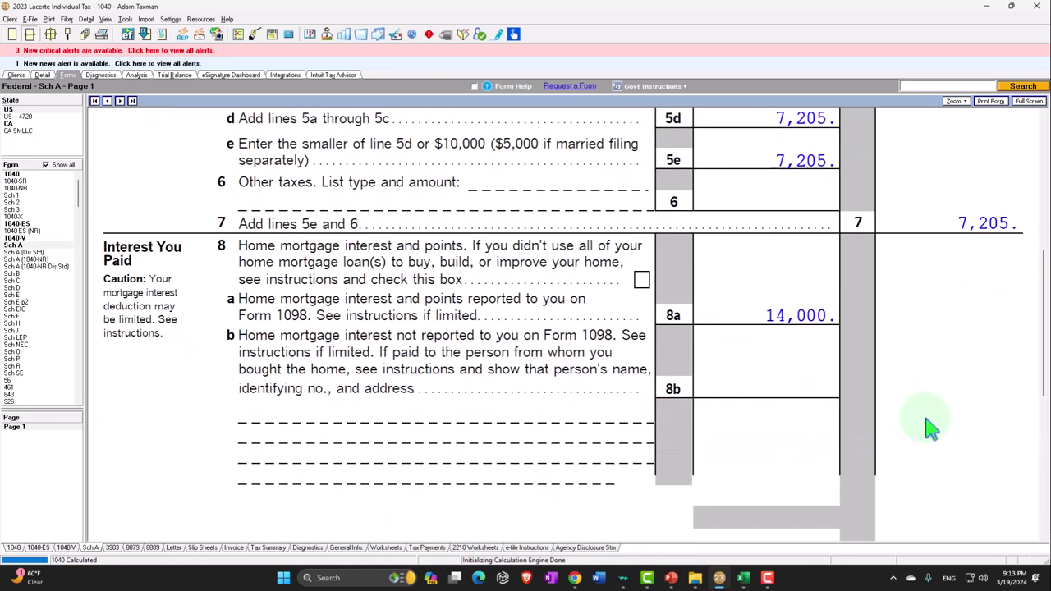
pyautogui.scroll(-4, 745, 304)
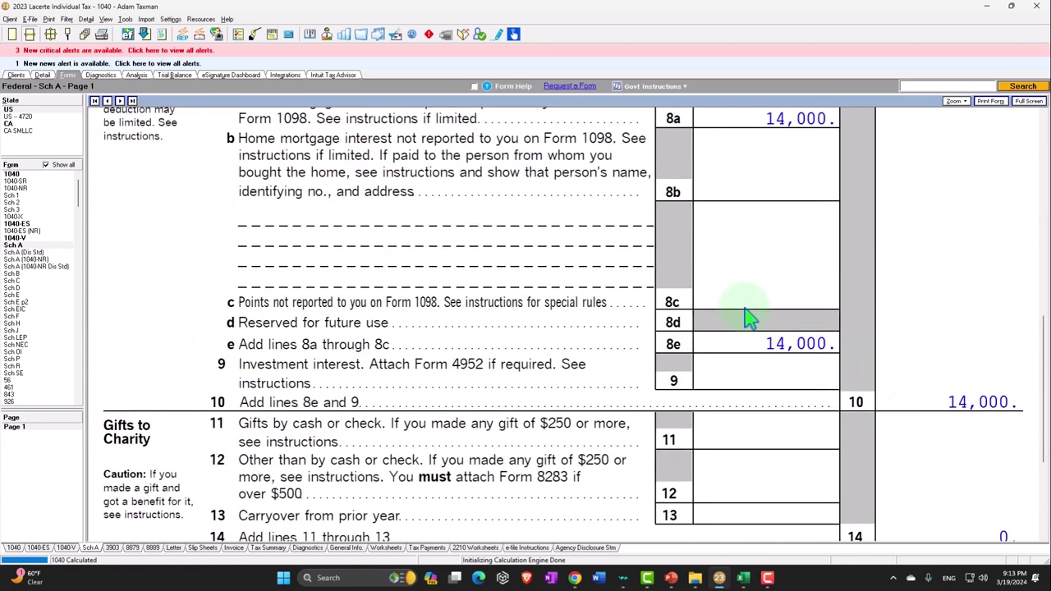
pyautogui.scroll(-4, 745, 316)
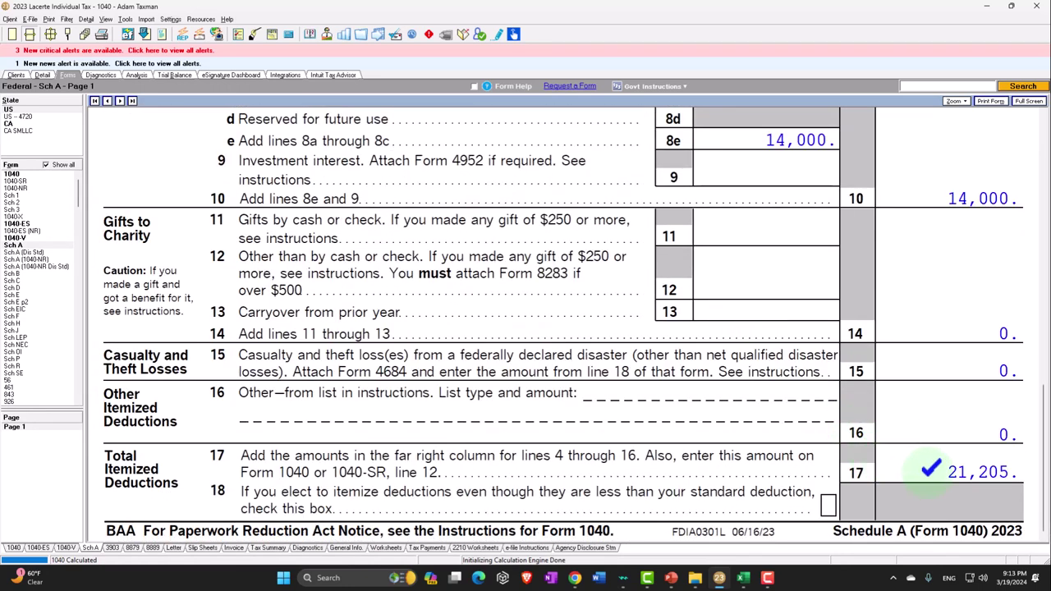
# Return to Form 1040 and examine the income, deduction and taxable income on lines 9 through 15.
pyautogui.click(13, 174)
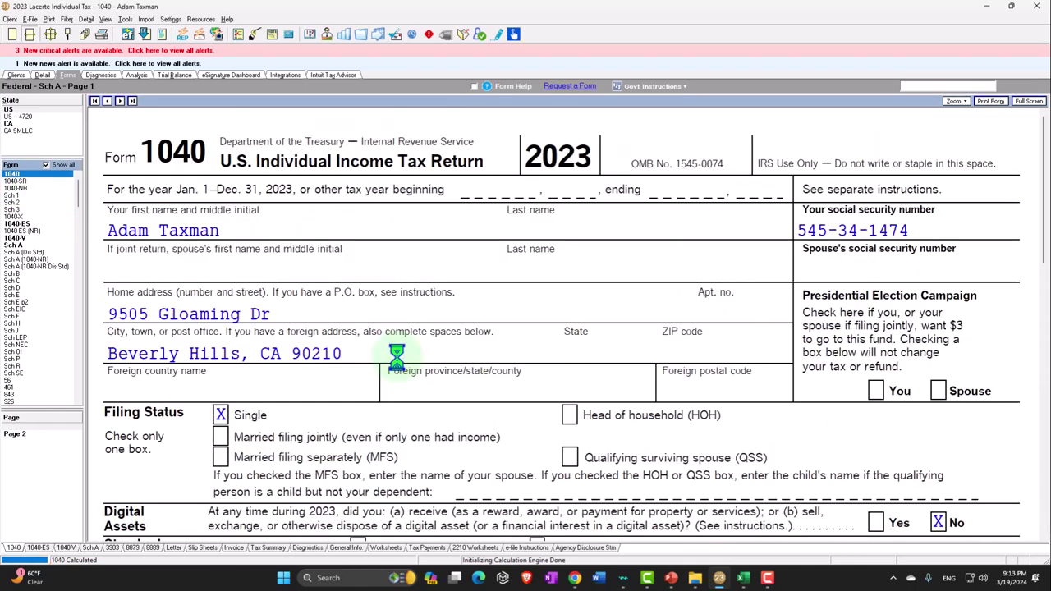
pyautogui.scroll(-10, 398, 362)
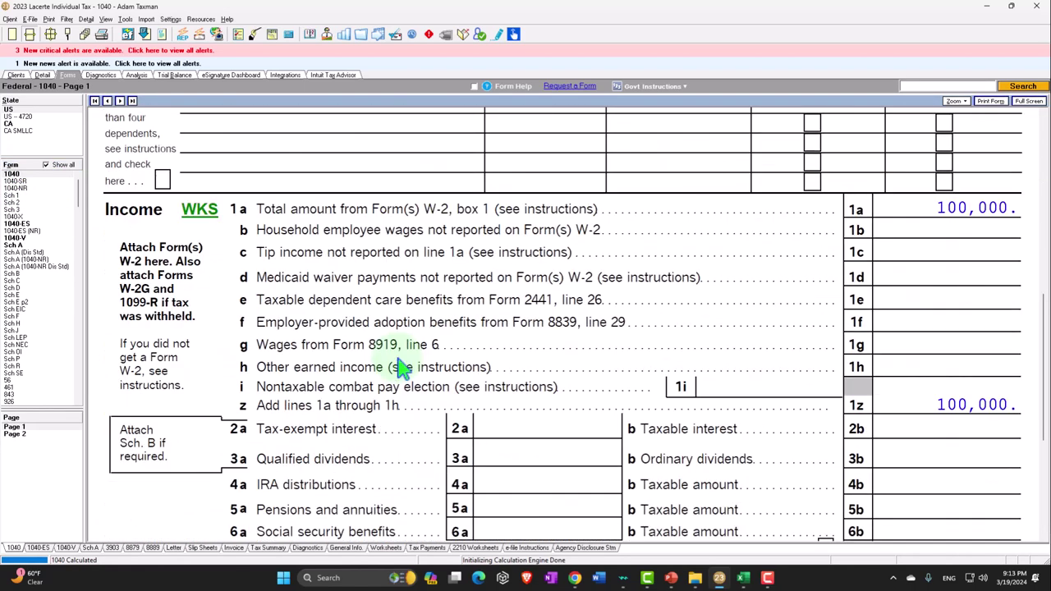
pyautogui.scroll(-5, 402, 367)
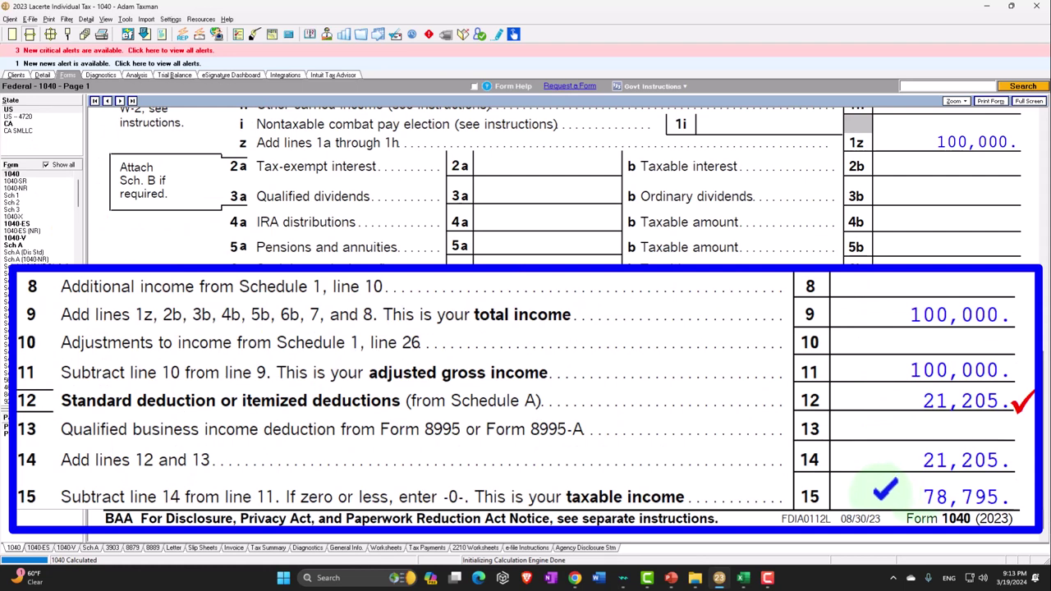
# Set the filing status to Married filing jointly in the client information and check the taxpayer and spouse details.
pyautogui.click(46, 76)
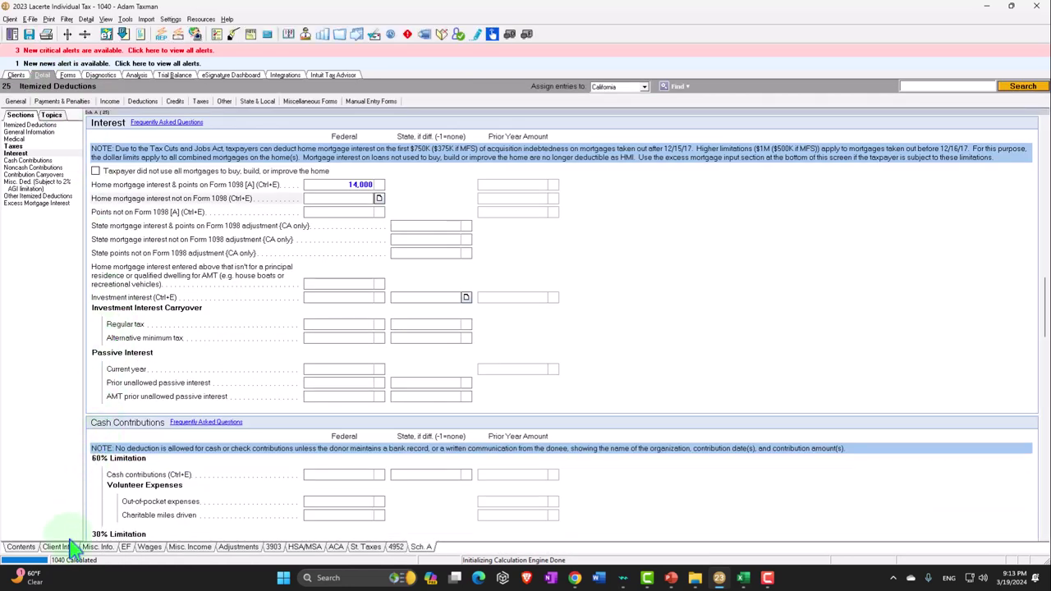
pyautogui.click(71, 548)
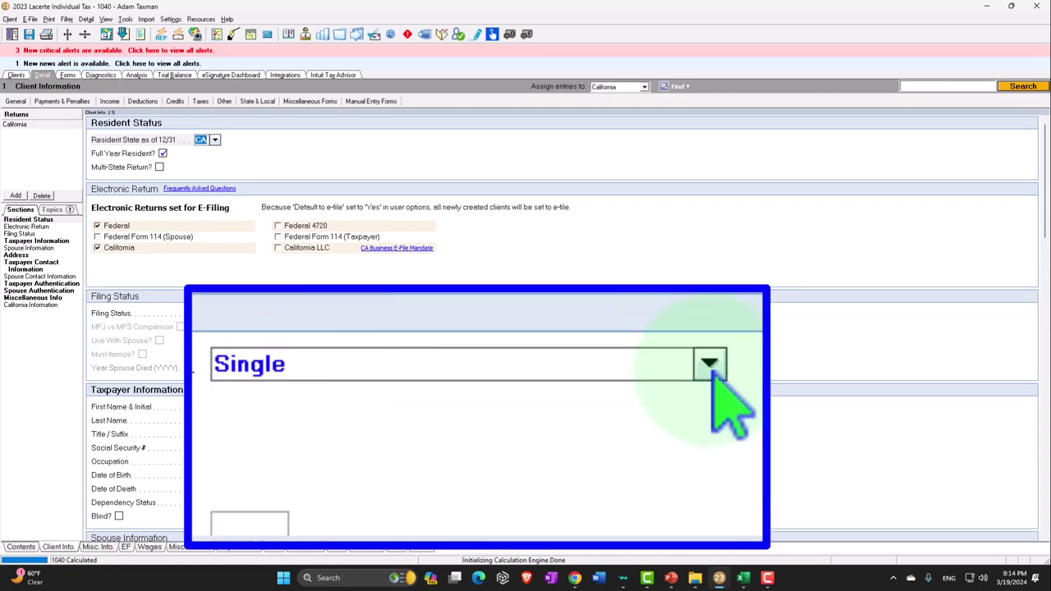
pyautogui.click(359, 314)
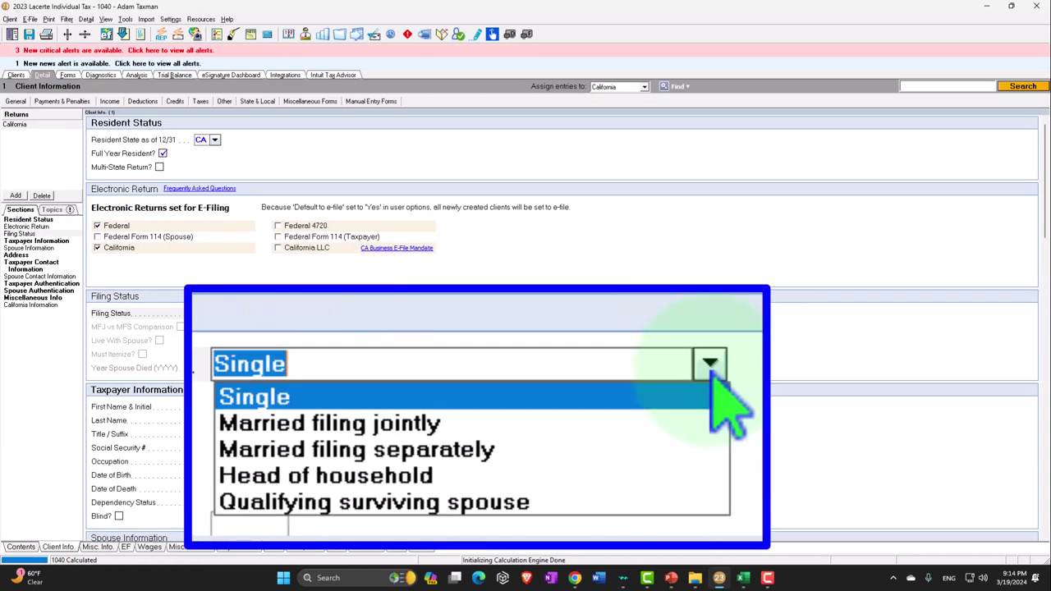
pyautogui.click(661, 422)
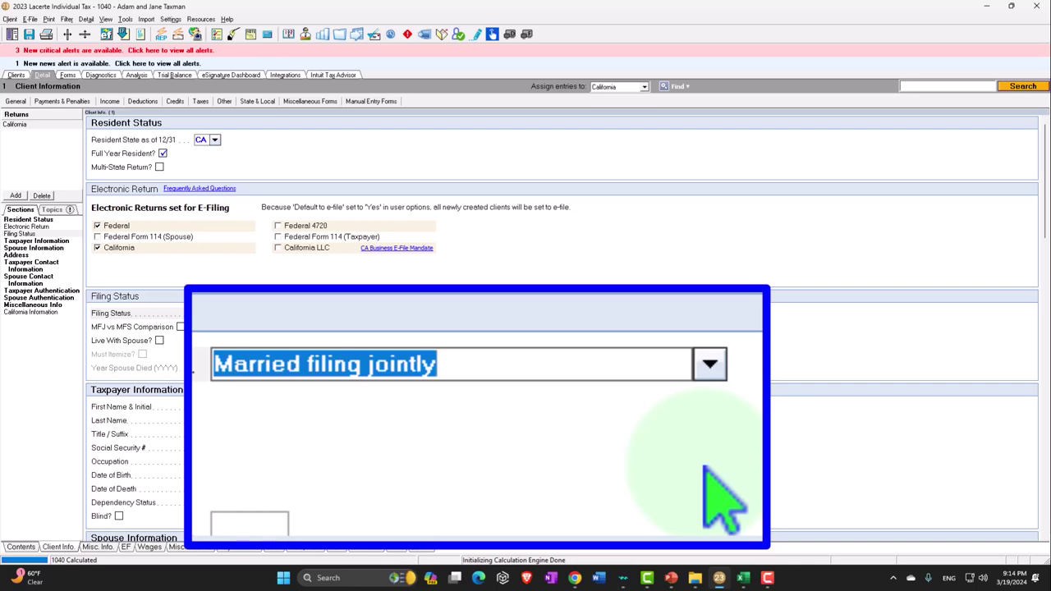
pyautogui.scroll(-1, 365, 356)
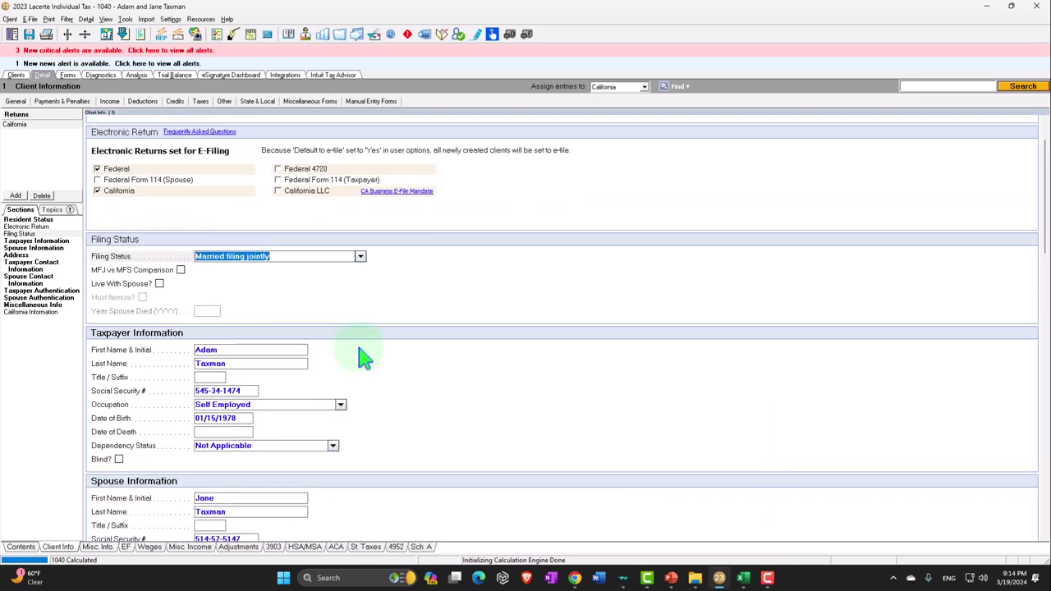
pyautogui.scroll(-2, 365, 357)
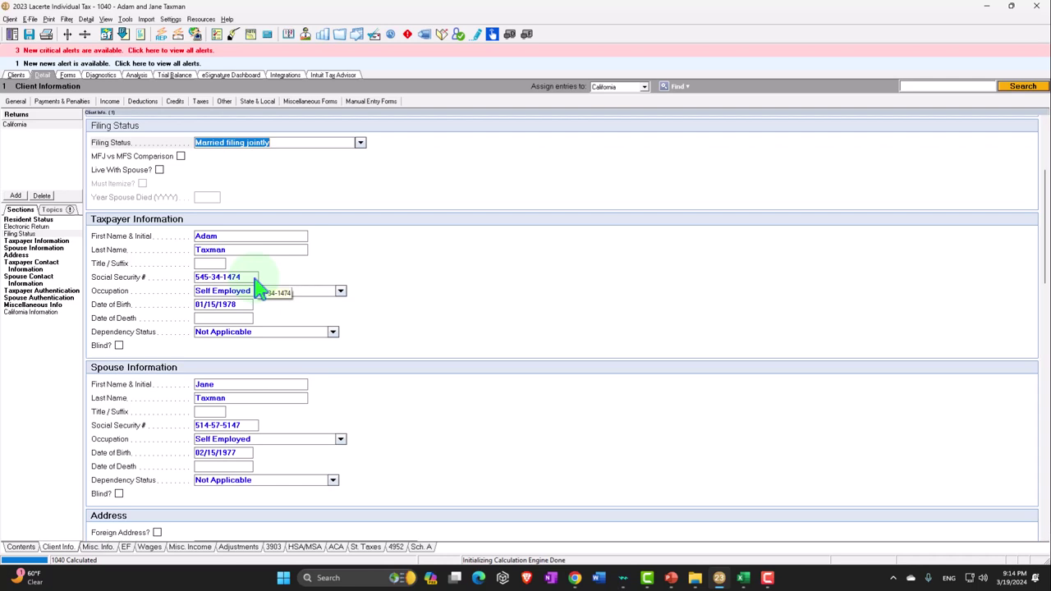
# Review the joint return's Form 1040 for filing status, wages, standard deduction and taxable income.
pyautogui.click(68, 75)
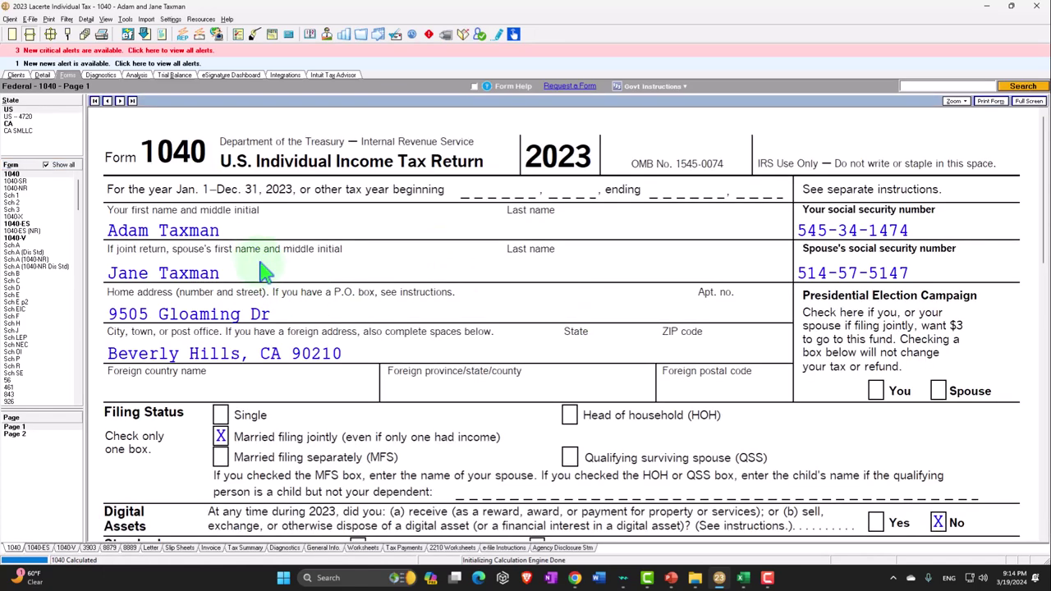
pyautogui.scroll(-2, 264, 263)
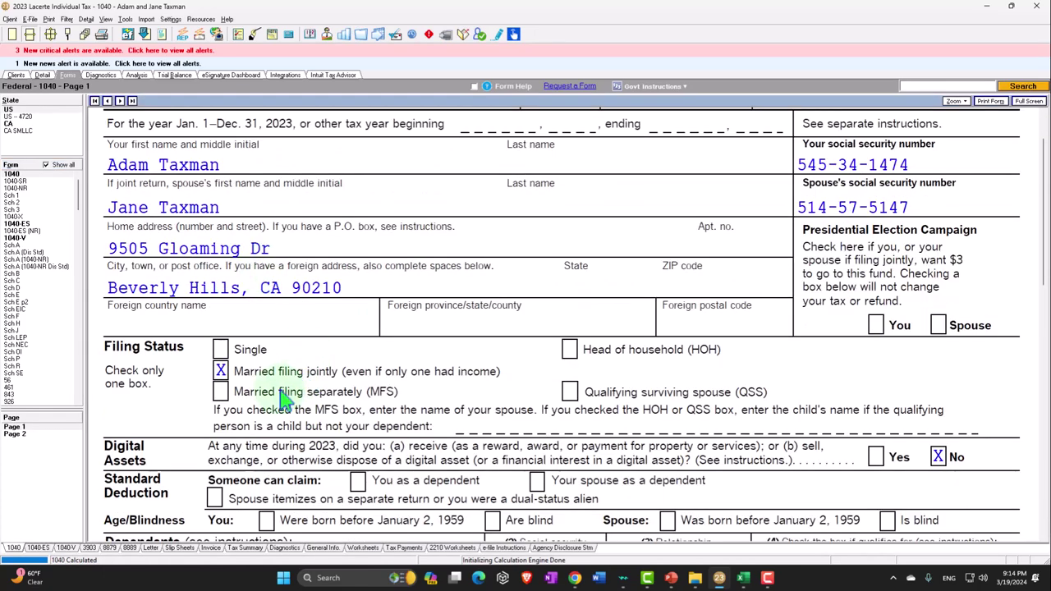
pyautogui.scroll(-2, 333, 399)
pyautogui.scroll(-4, 333, 399)
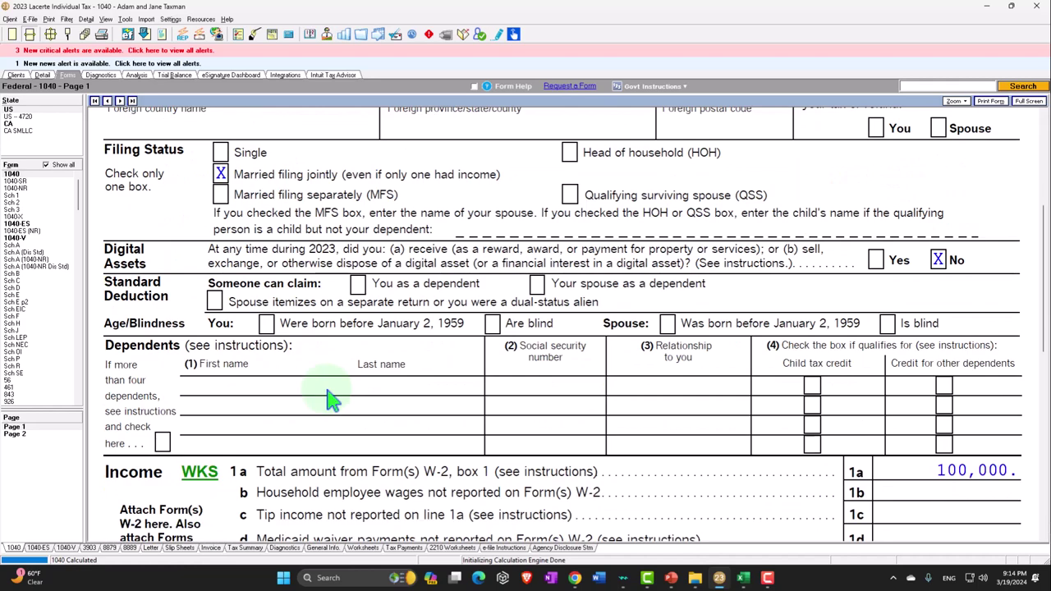
pyautogui.scroll(-4, 333, 398)
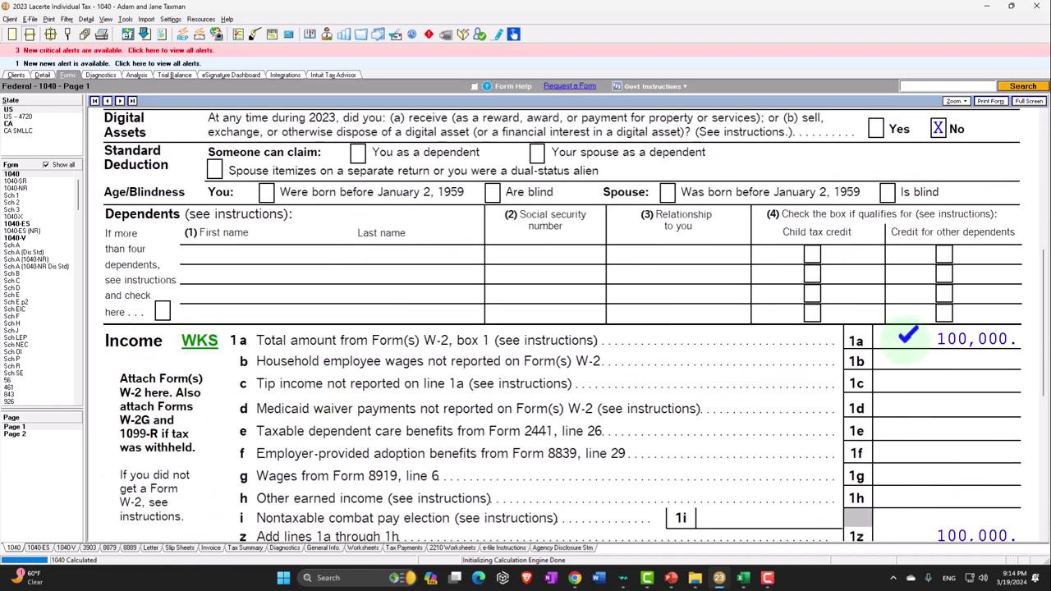
pyautogui.scroll(-10, 903, 337)
pyautogui.scroll(-2, 907, 344)
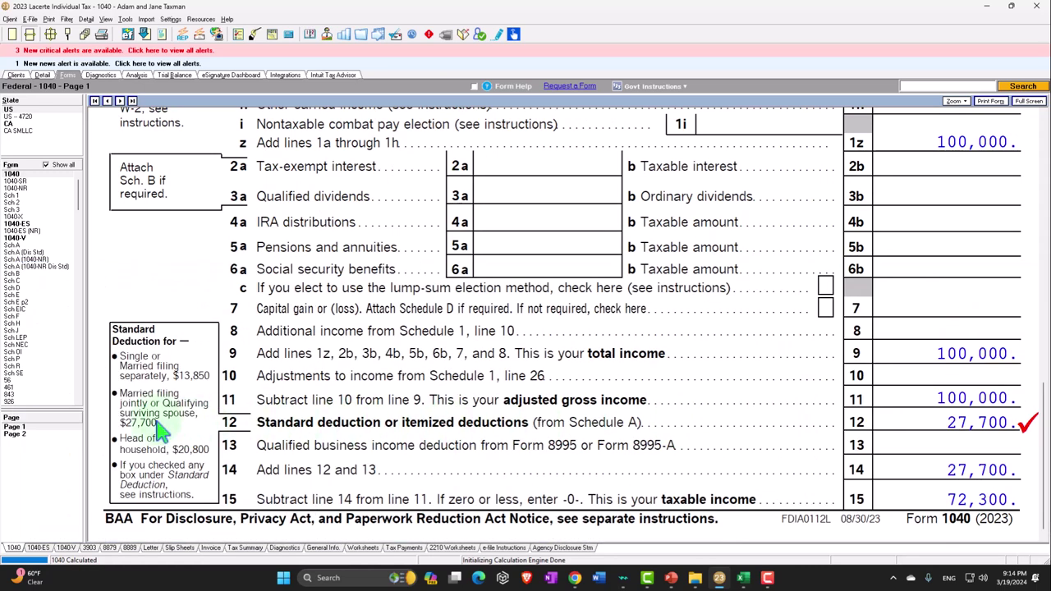
# Check the total itemized deductions on line 17 of Schedule A and reopen Form 1040.
pyautogui.click(24, 246)
pyautogui.scroll(-10, 497, 362)
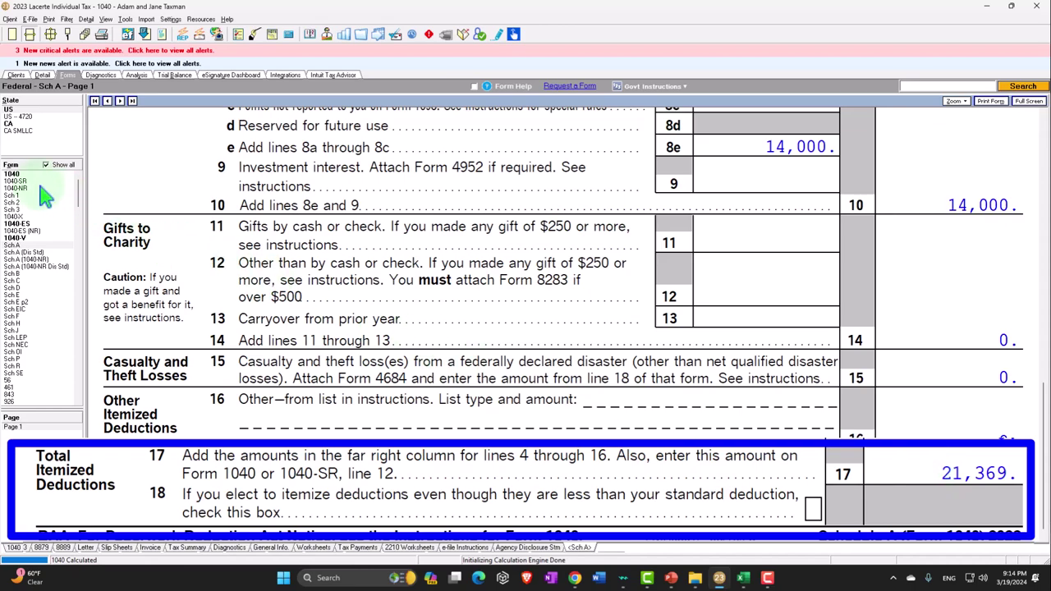
pyautogui.click(12, 175)
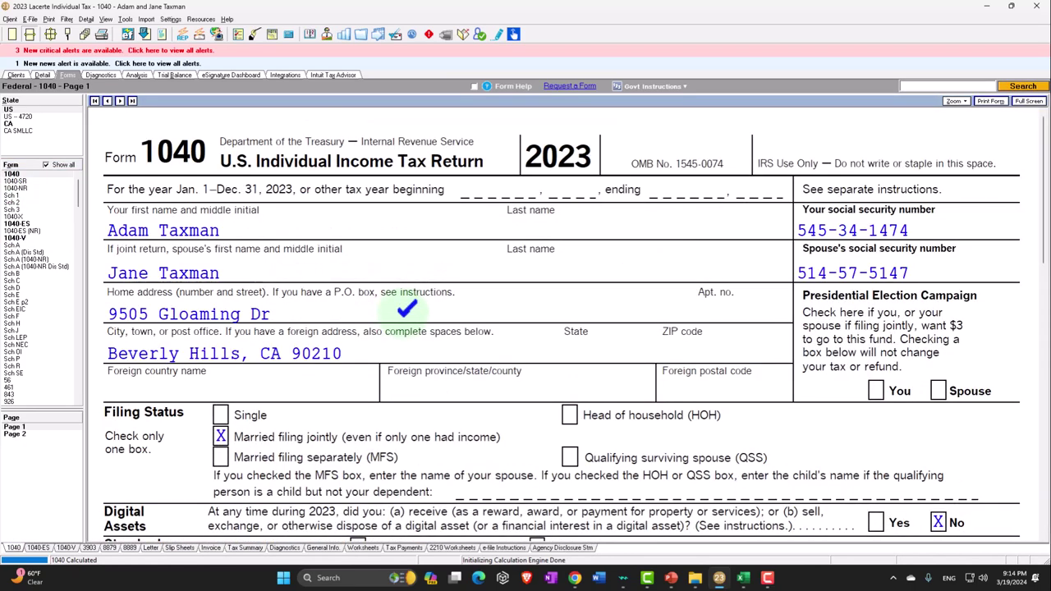
# Examine the joint return's Form 1040 from total income on line 9 through taxable income on line 15.
pyautogui.scroll(-10, 408, 320)
pyautogui.scroll(-6, 408, 321)
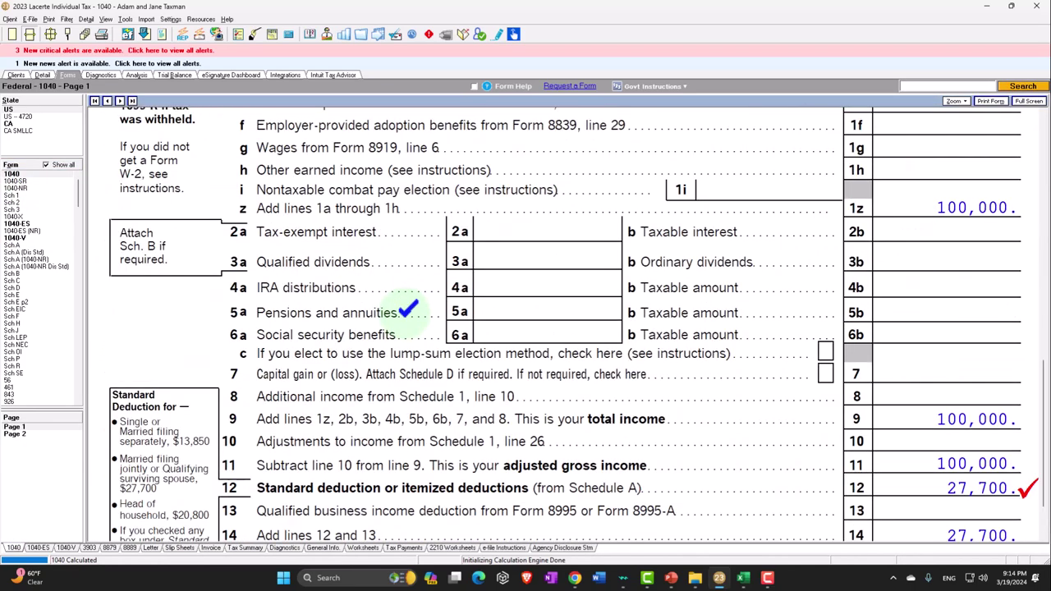
pyautogui.scroll(-2, 408, 312)
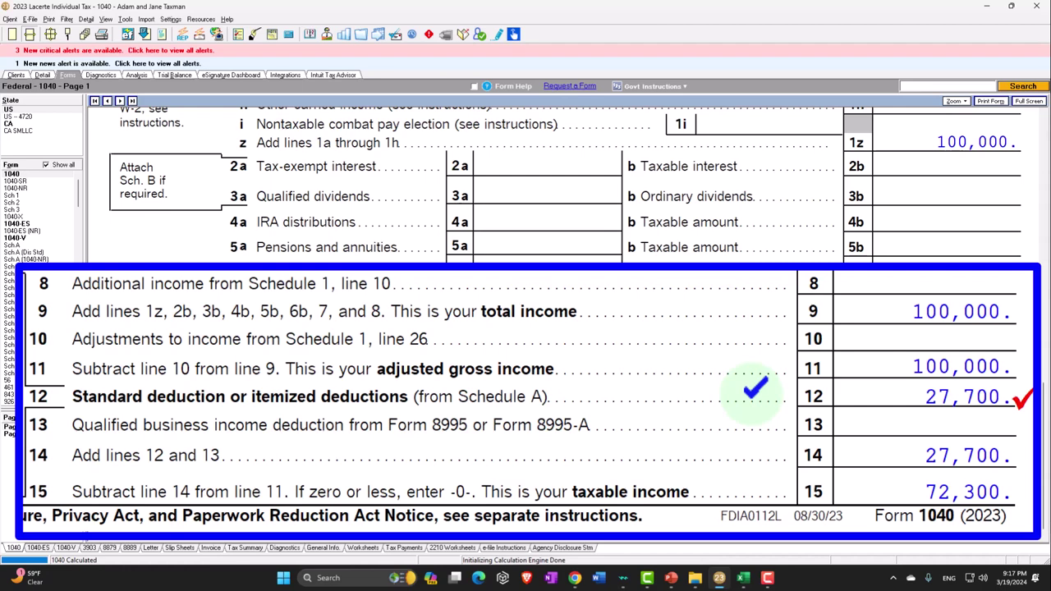
# Open Schedule A and review the taxes paid and home mortgage interest sections.
pyautogui.click(12, 245)
pyautogui.scroll(-5, 464, 336)
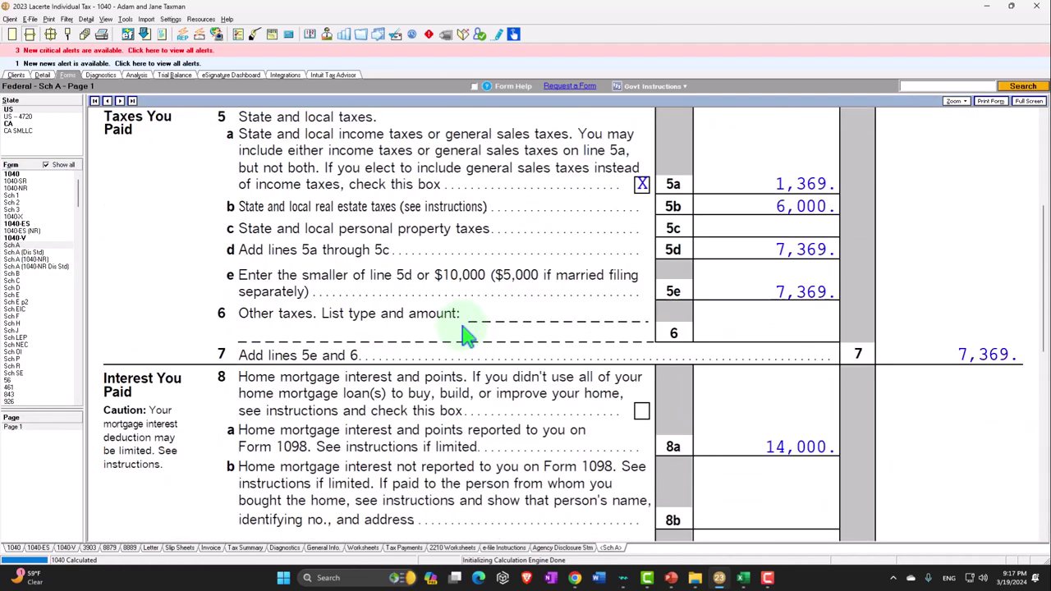
pyautogui.scroll(-2, 465, 334)
pyautogui.scroll(-5, 378, 335)
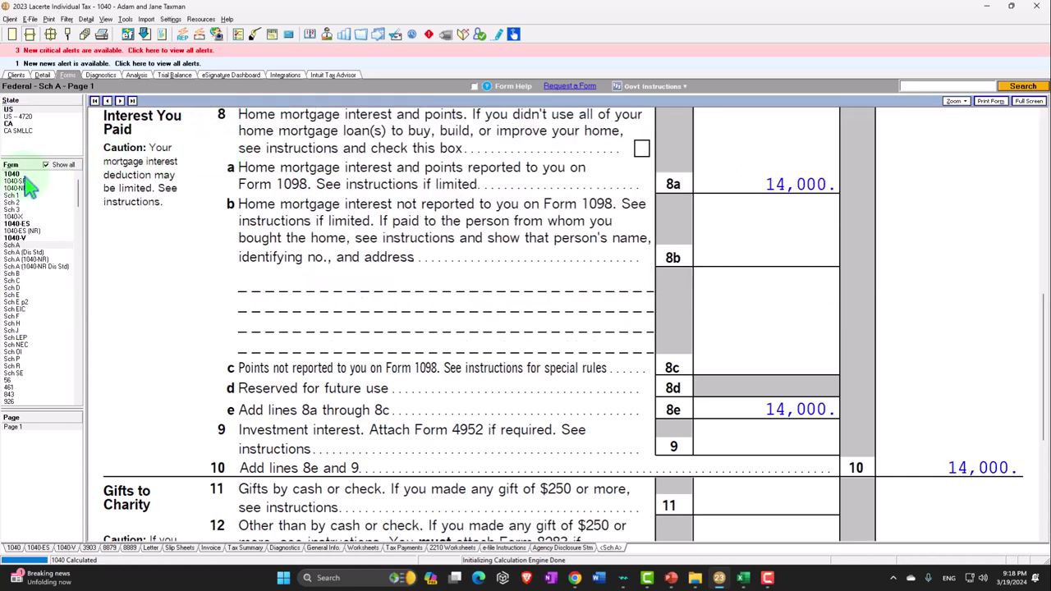
# Return to Form 1040 and review the joint filing status, dependents and income sections.
pyautogui.click(23, 175)
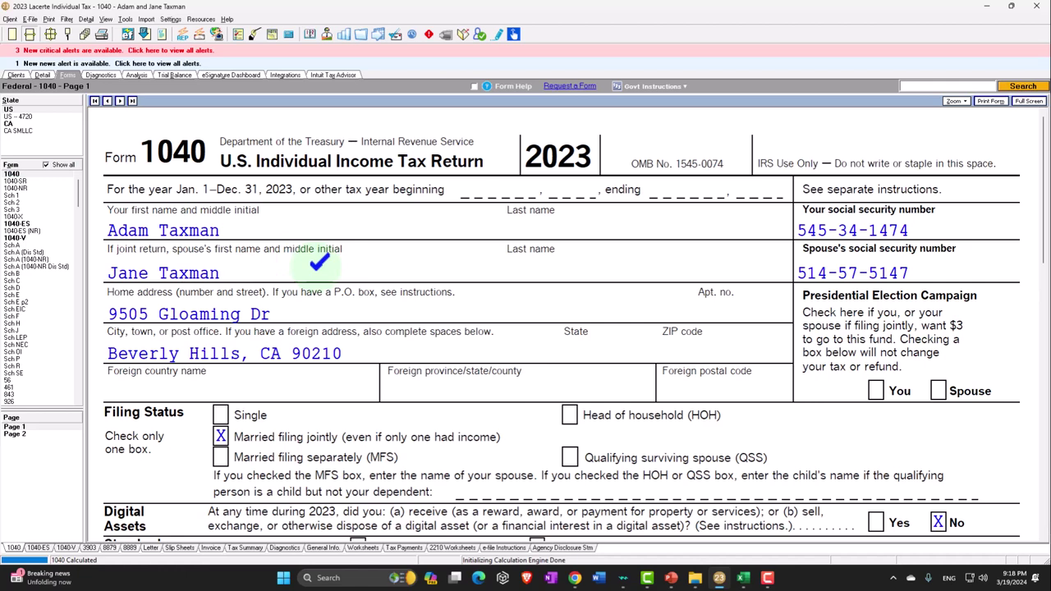
pyautogui.scroll(-5, 319, 262)
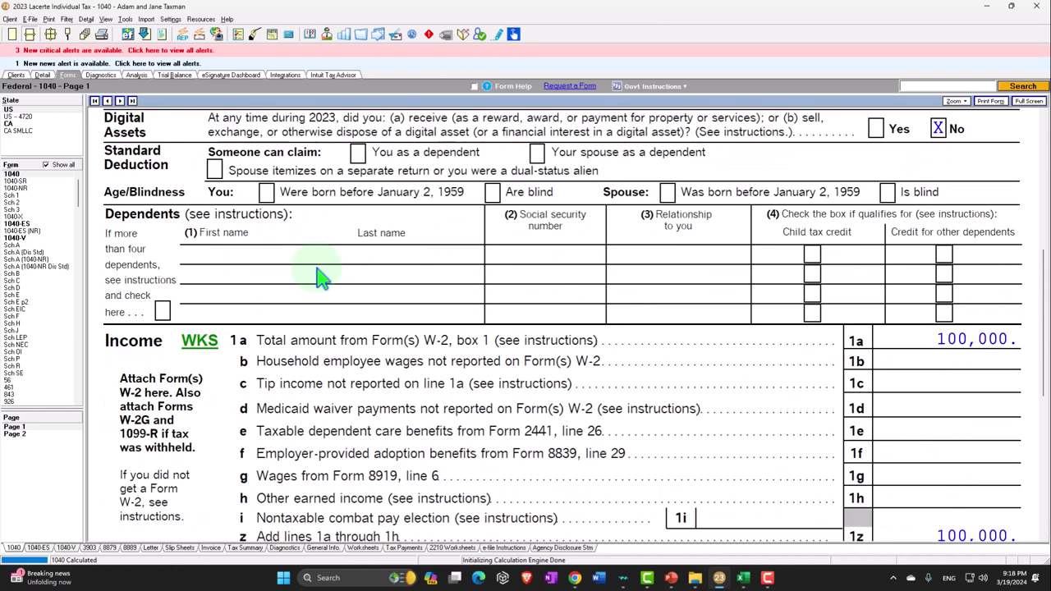
pyautogui.scroll(-3, 320, 278)
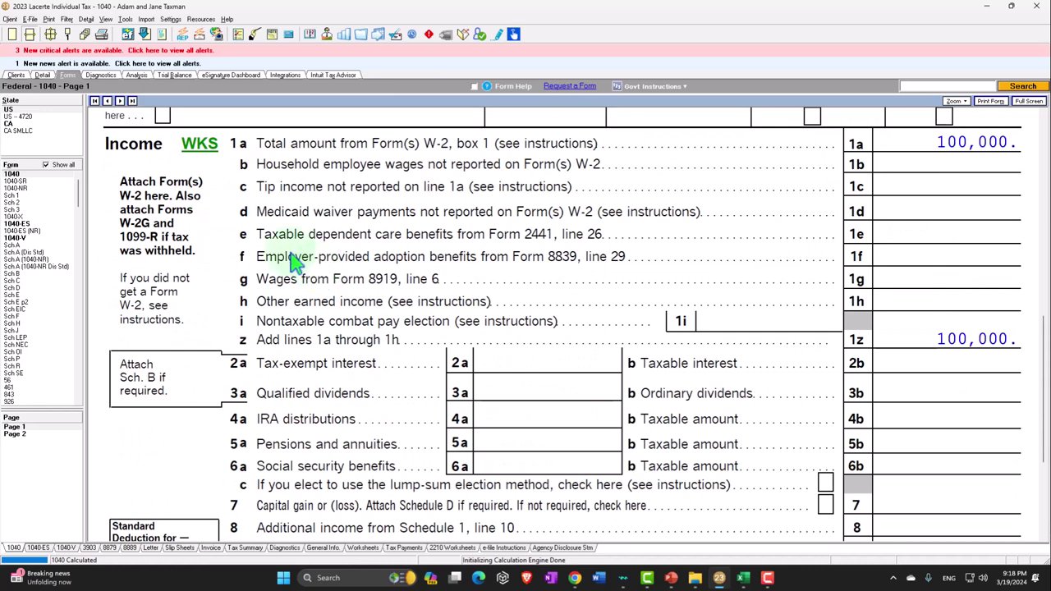
# Set the filing status to Single in the client information and check the recalculated Form 1040.
pyautogui.click(43, 76)
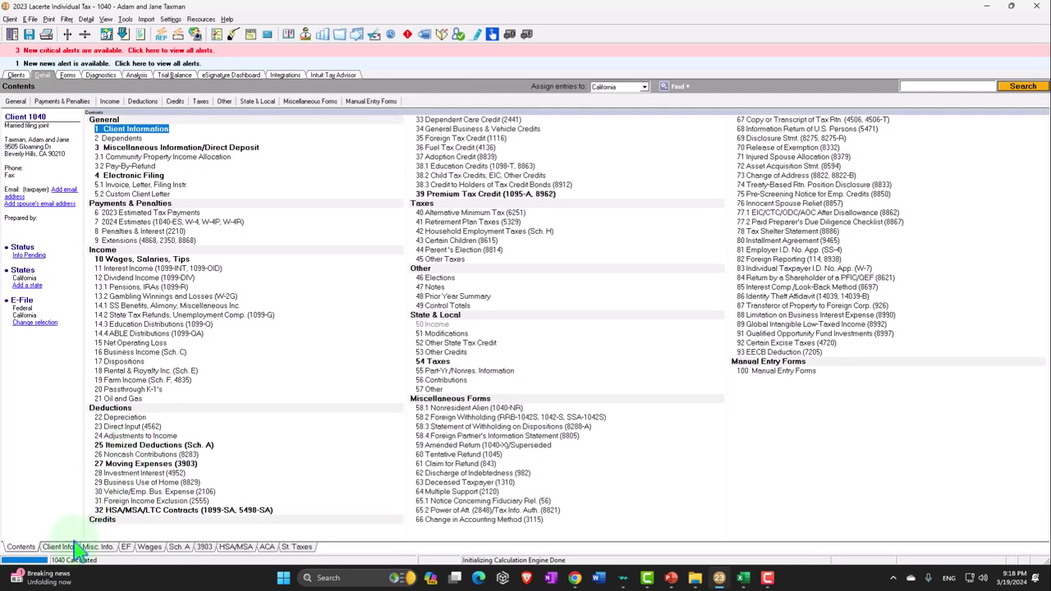
pyautogui.click(72, 547)
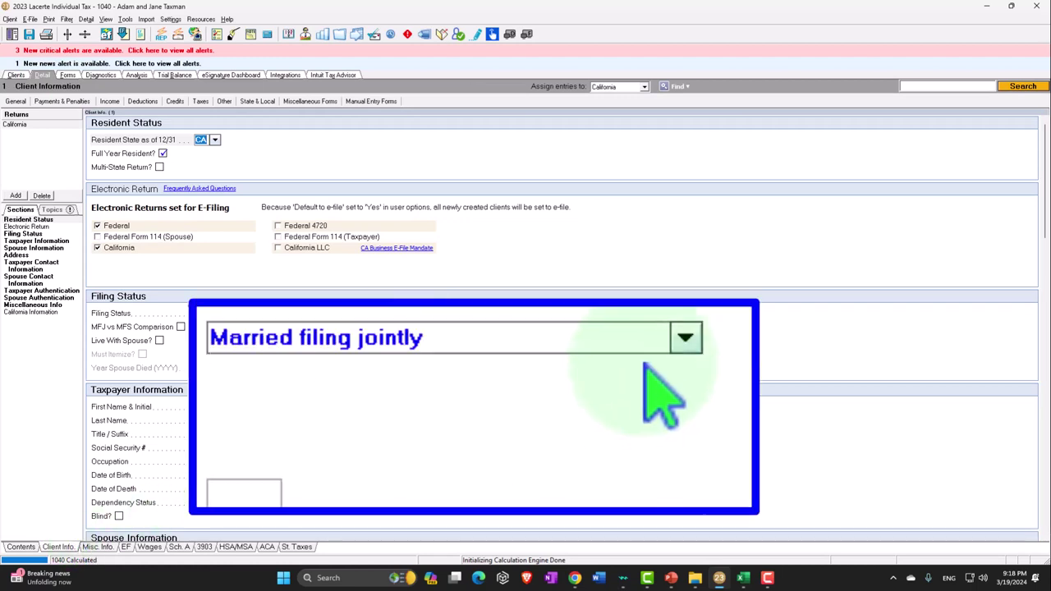
pyautogui.click(686, 337)
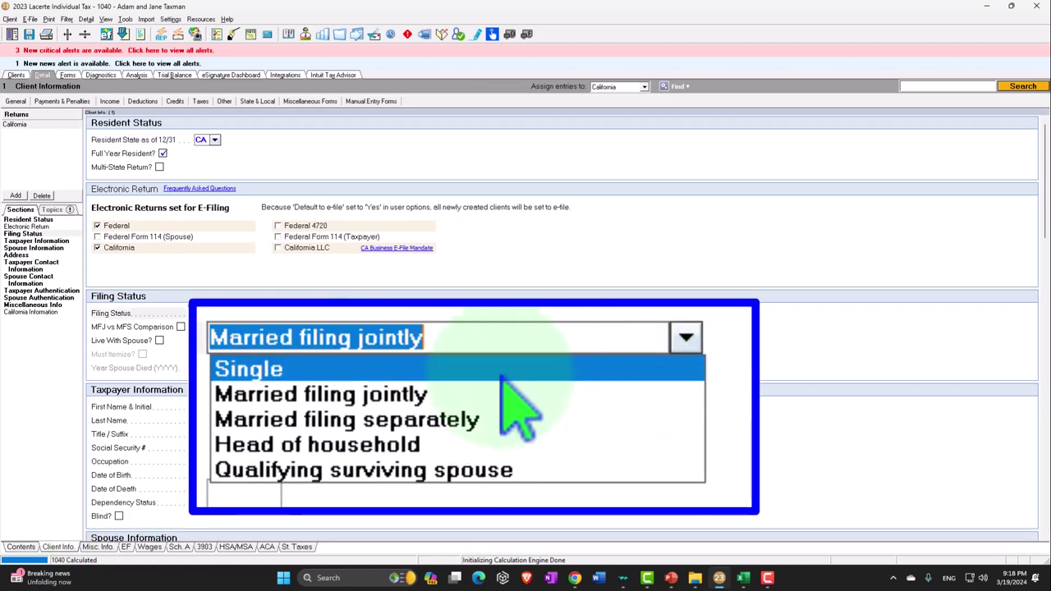
pyautogui.click(501, 374)
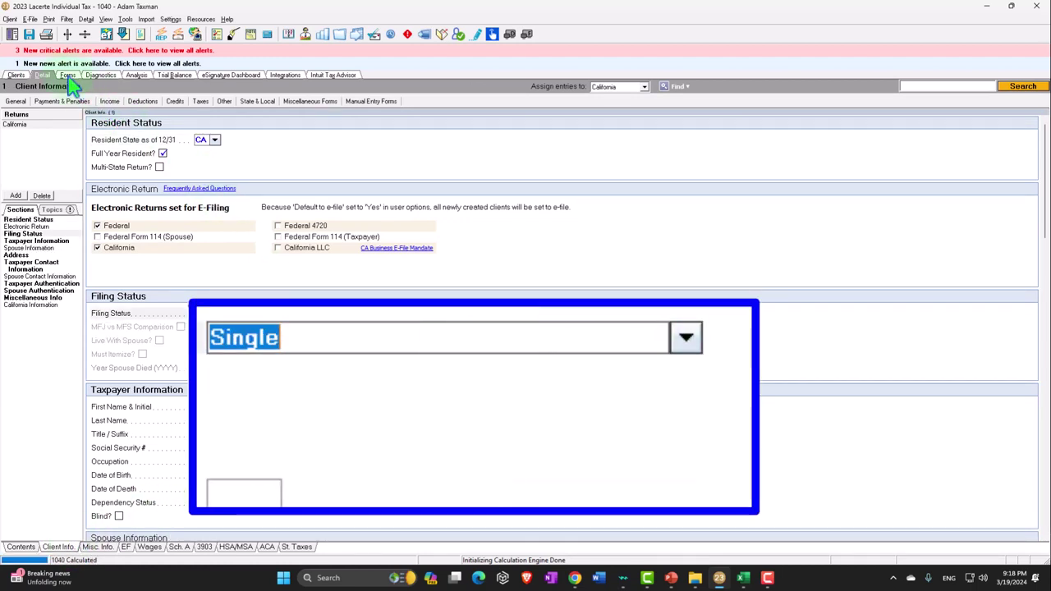
pyautogui.click(69, 76)
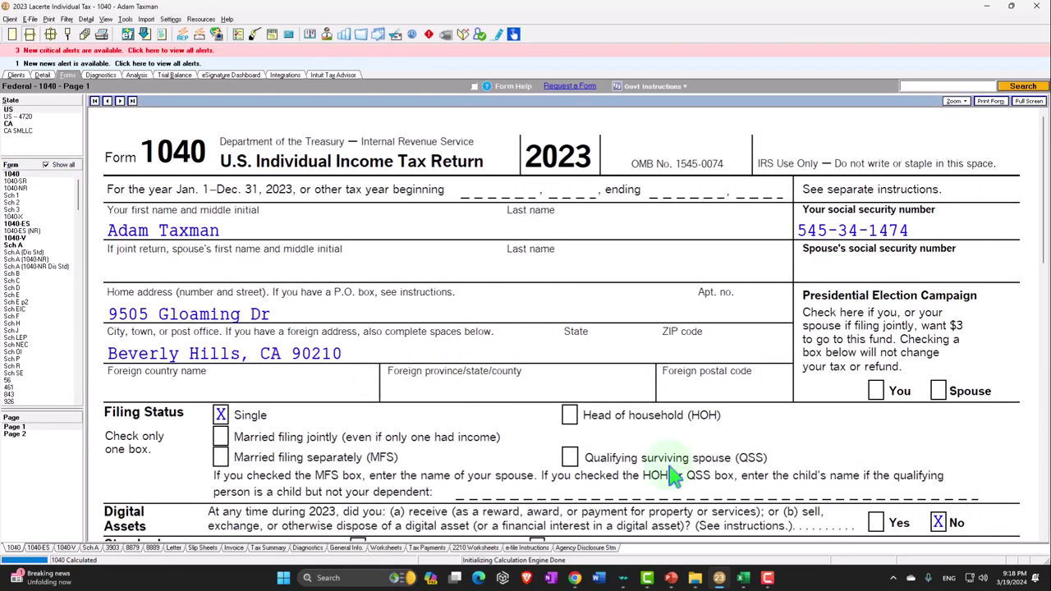
pyautogui.scroll(-10, 730, 462)
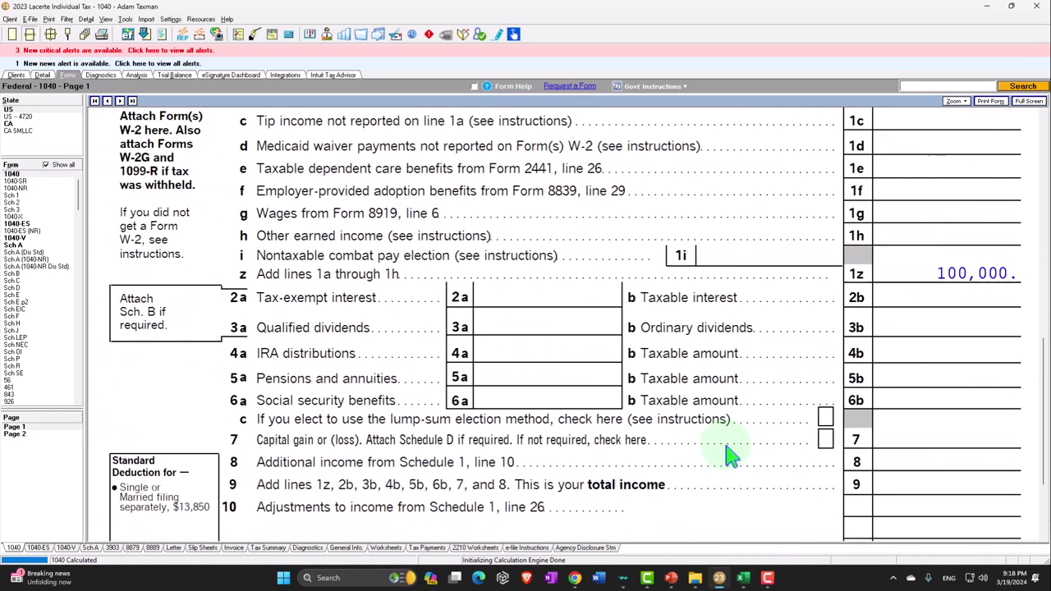
# Switch to the 5012 Worksheet in Excel and add a sheet named Sch A after Adj to Income.
pyautogui.click(754, 578)
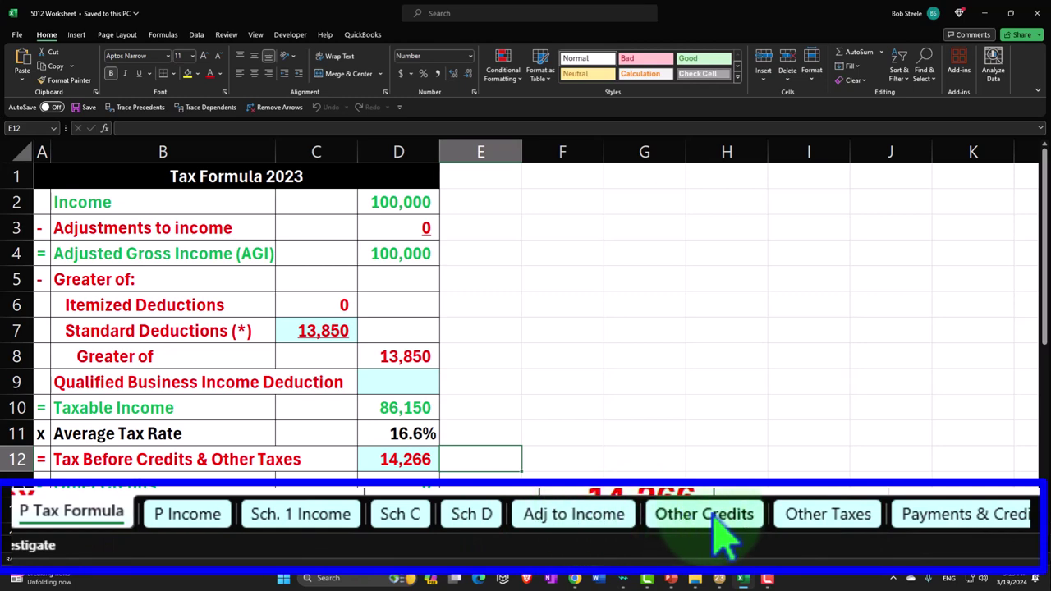
pyautogui.click(598, 516)
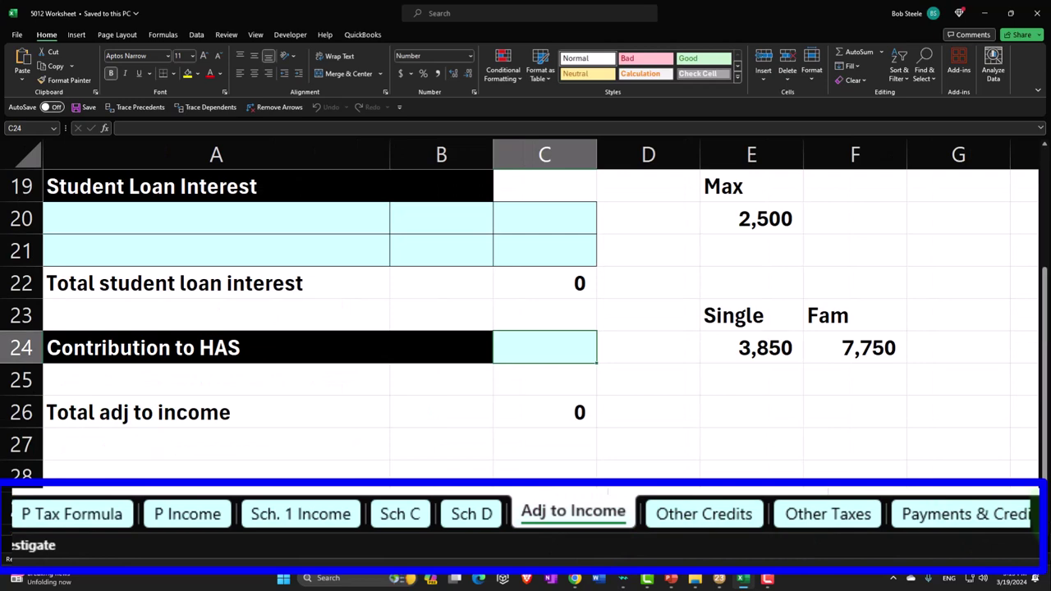
pyautogui.click(613, 544)
pyautogui.doubleClick(695, 517)
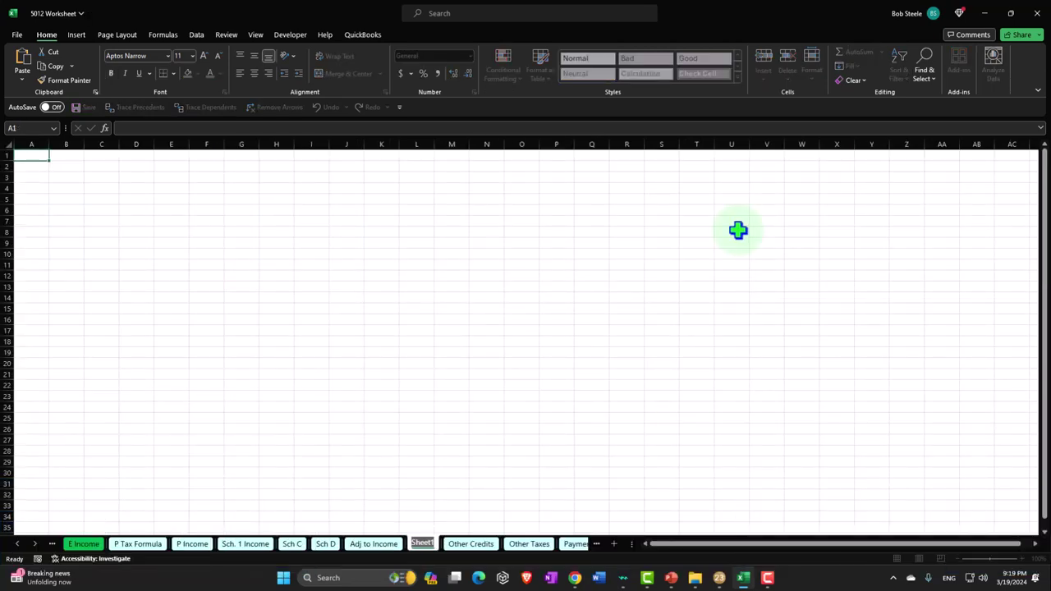
pyautogui.write('Sch A')
pyautogui.click(250, 297)
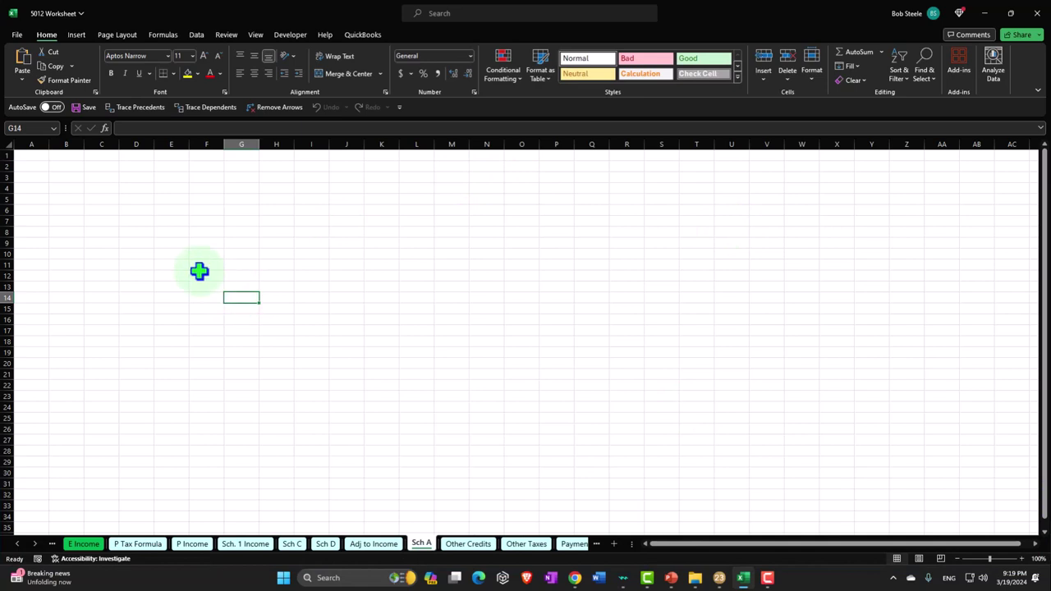
# Format all cells of the Sch A sheet as Currency with no symbol, zero decimals and red parenthesized negatives.
pyautogui.click(10, 146)
pyautogui.rightClick(102, 205)
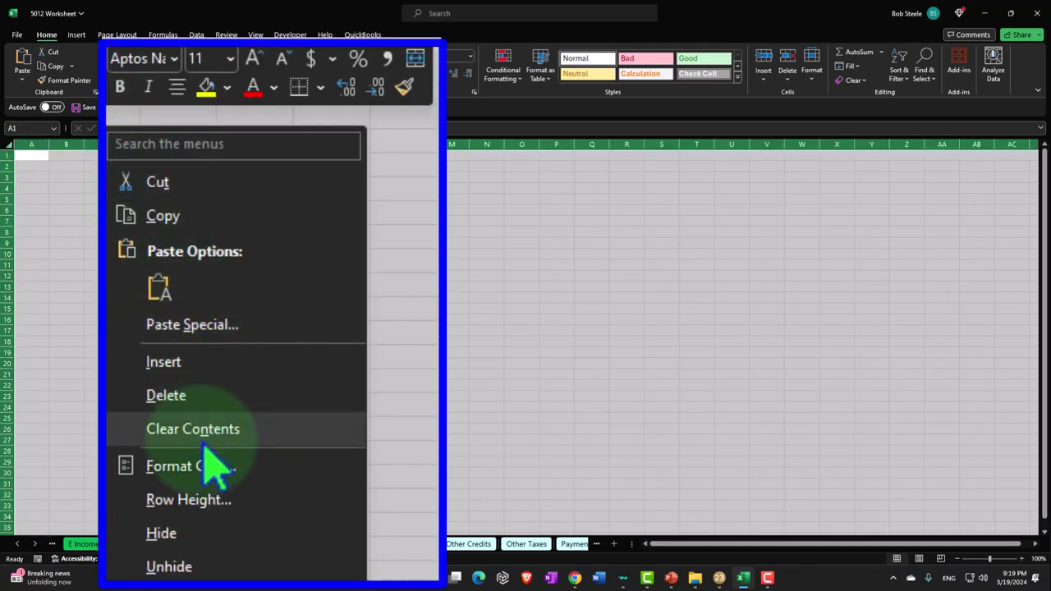
pyautogui.click(210, 466)
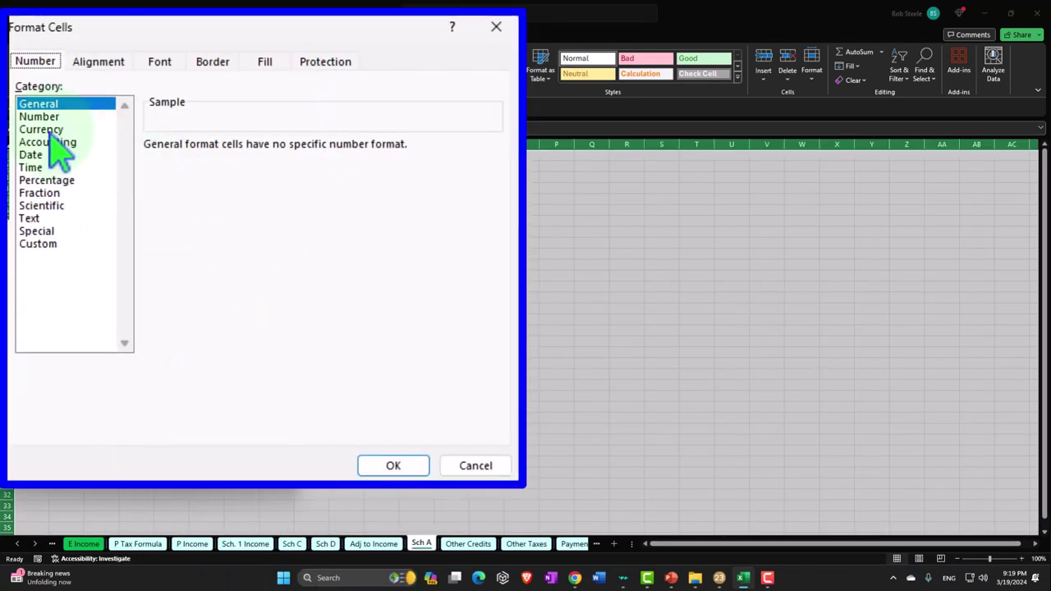
pyautogui.click(45, 129)
pyautogui.click(176, 247)
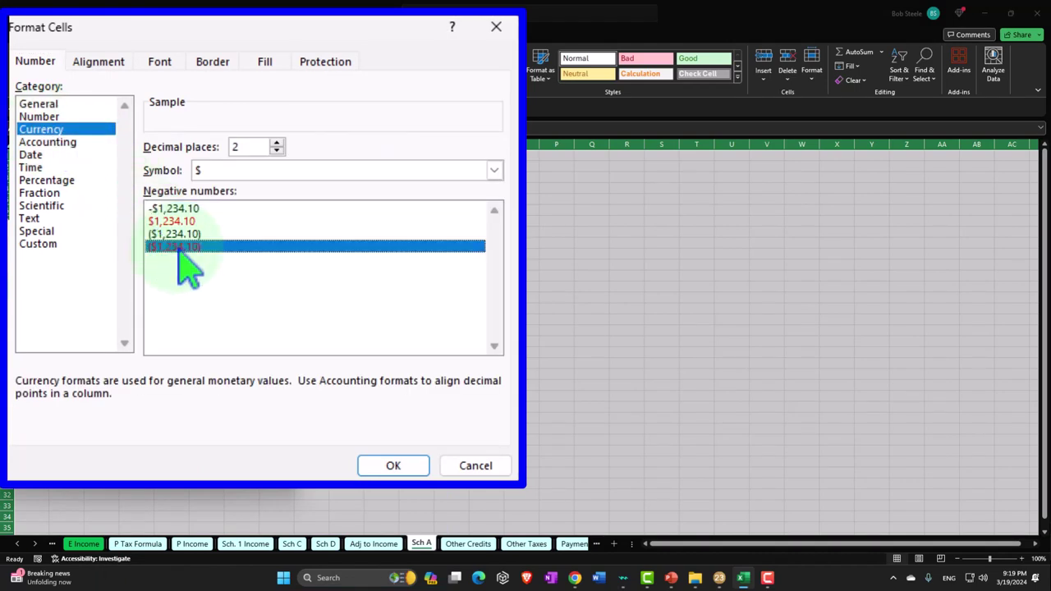
pyautogui.click(261, 171)
pyautogui.click(274, 188)
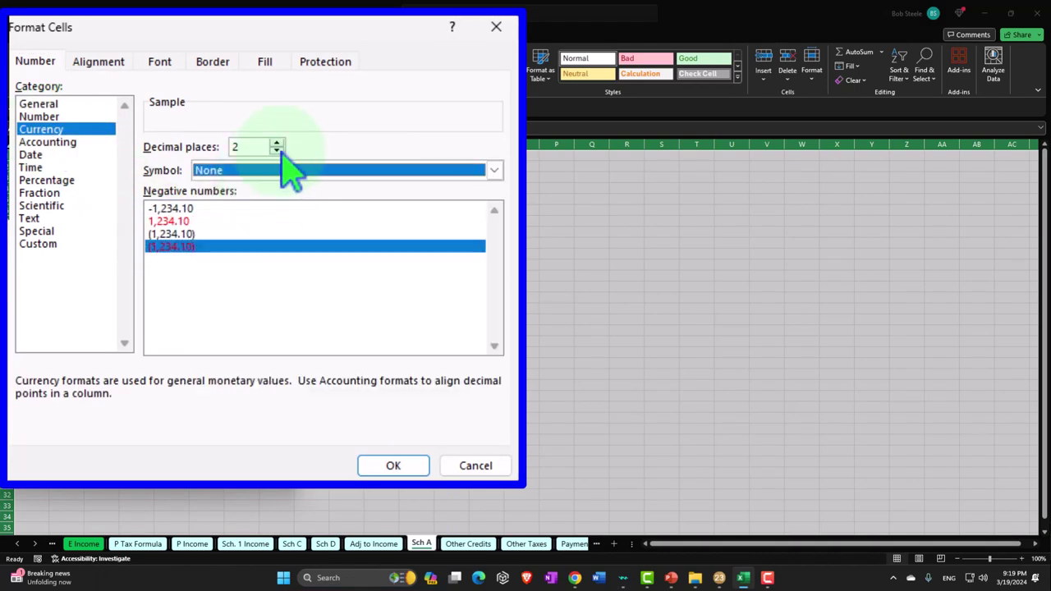
pyautogui.click(277, 151)
pyautogui.click(278, 151)
pyautogui.click(398, 465)
pyautogui.keyDown('ctrl'); pyautogui.scroll(15, 115, 231); pyautogui.keyUp('ctrl')
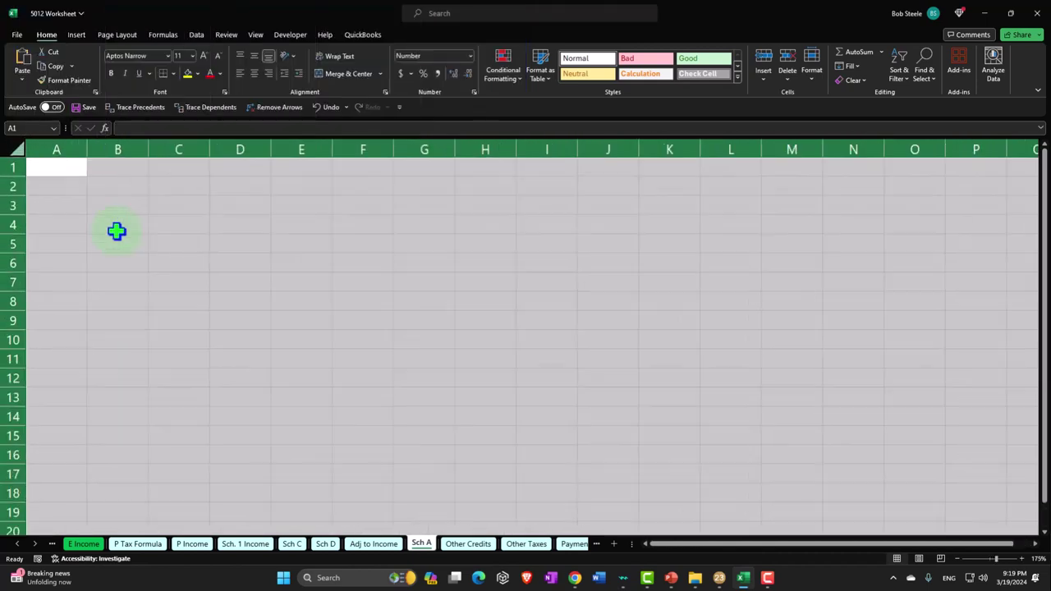
pyautogui.click(118, 256)
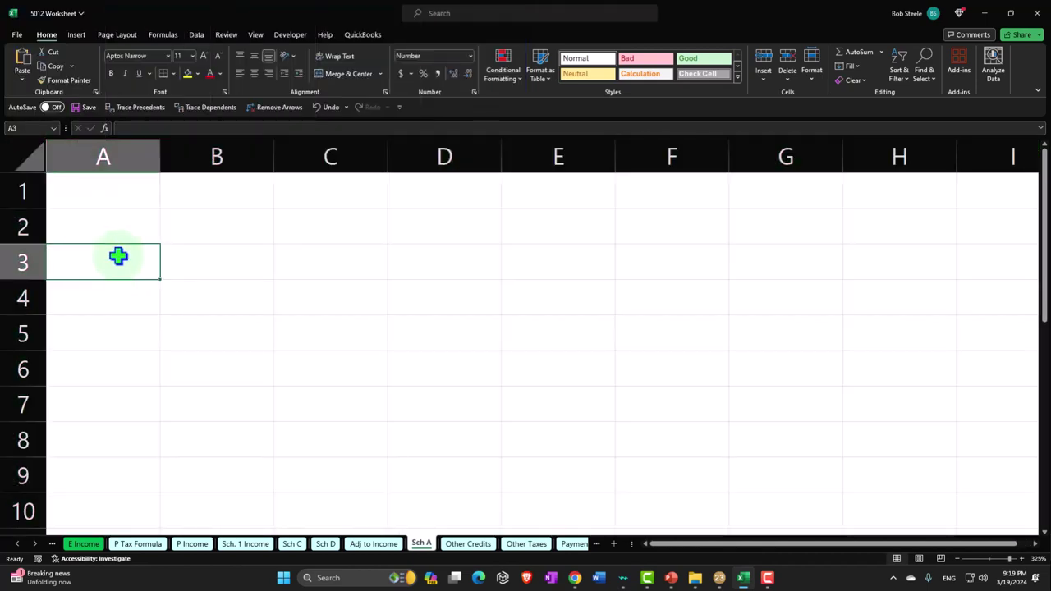
pyautogui.click(118, 206)
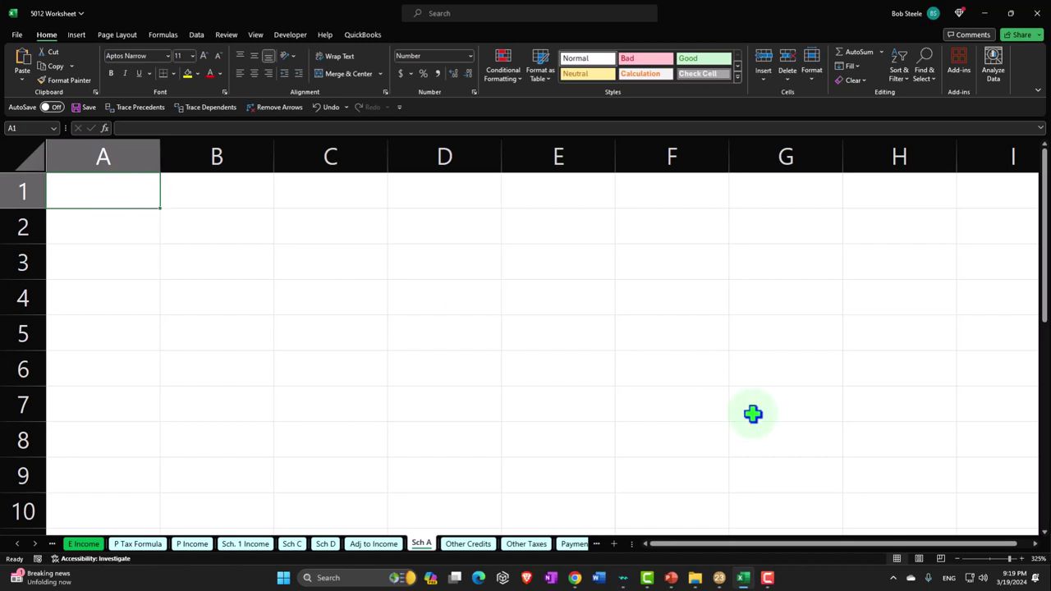
# Switch to the Lacerte return and open Schedule A to check its medical and dental section.
pyautogui.click(719, 577)
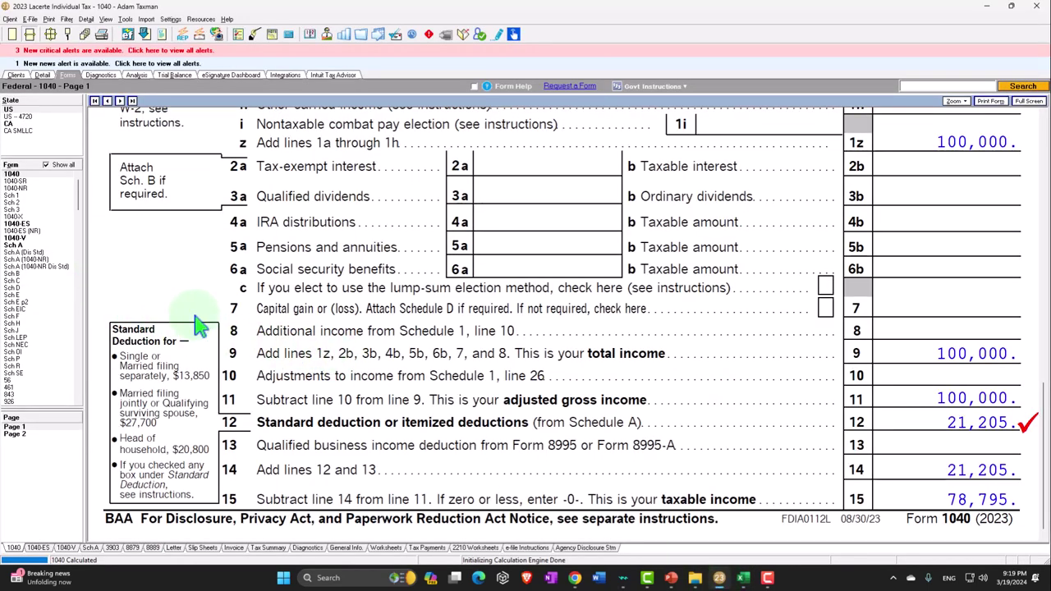
pyautogui.scroll(5, 378, 312)
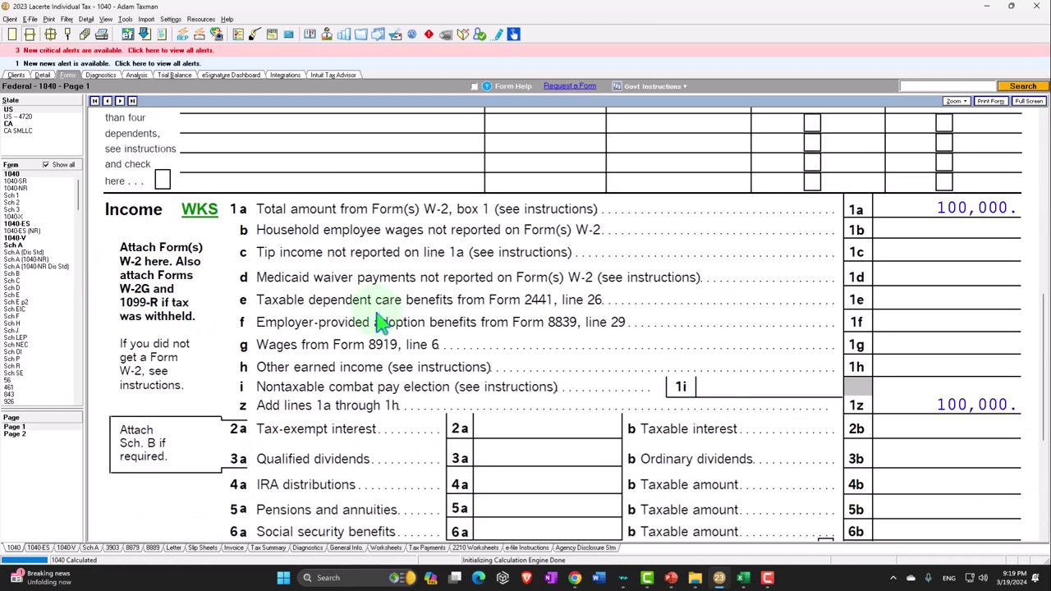
pyautogui.click(23, 246)
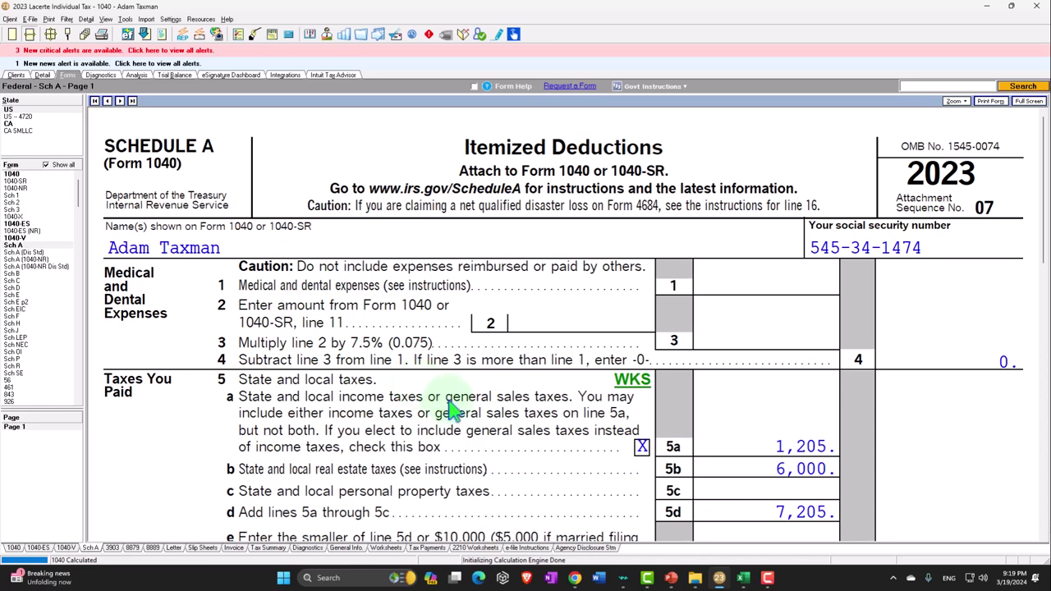
# Switch to Excel, enter the heading Medical & Dental in cell A1 and make the whole Sch A sheet bold.
pyautogui.click(745, 578)
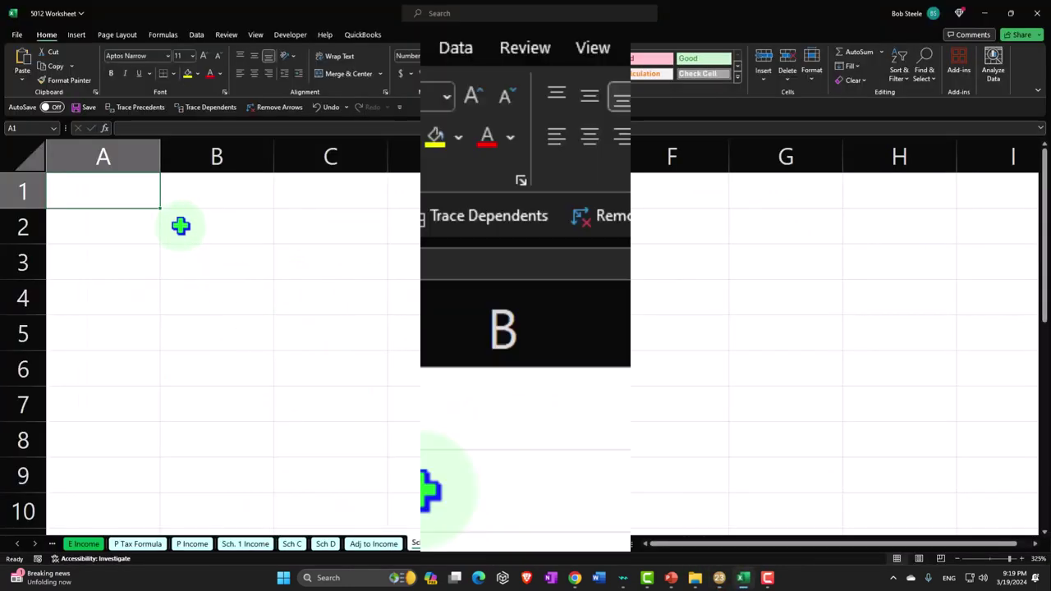
pyautogui.write('Medical & Dental')
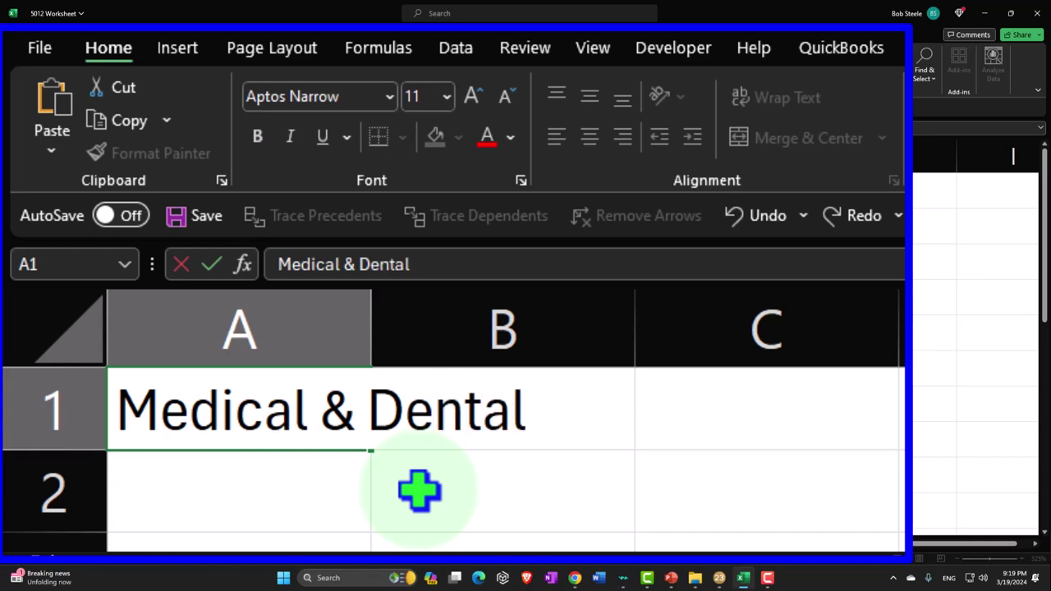
pyautogui.press('Return')
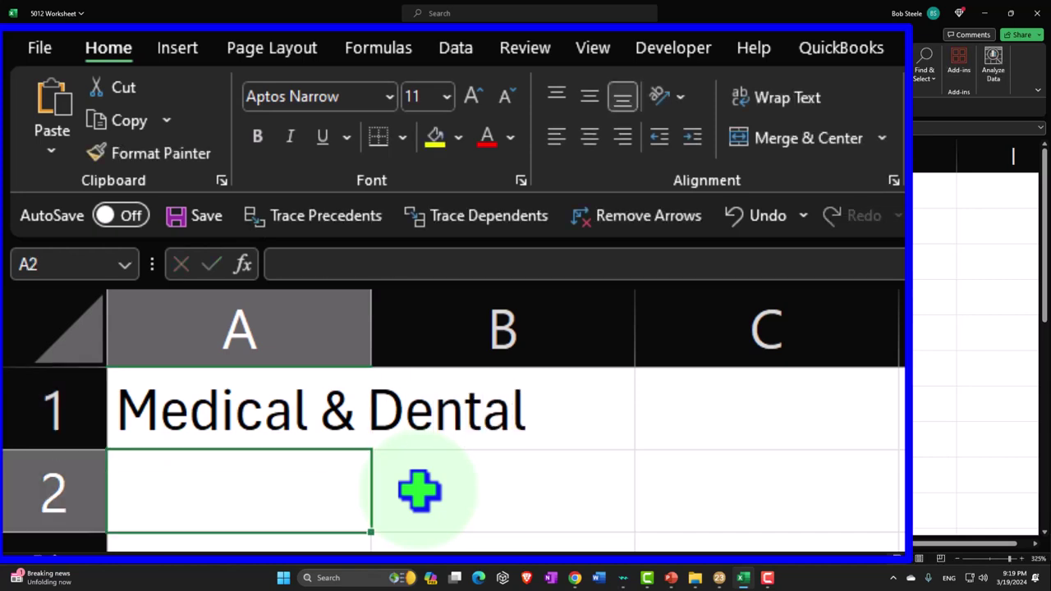
pyautogui.click(82, 343)
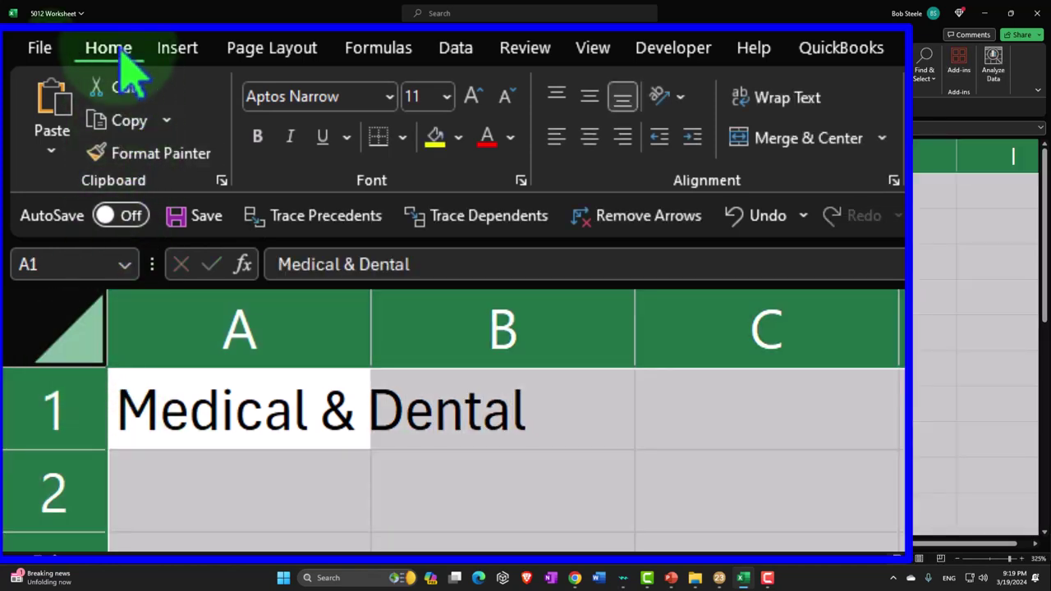
pyautogui.click(259, 140)
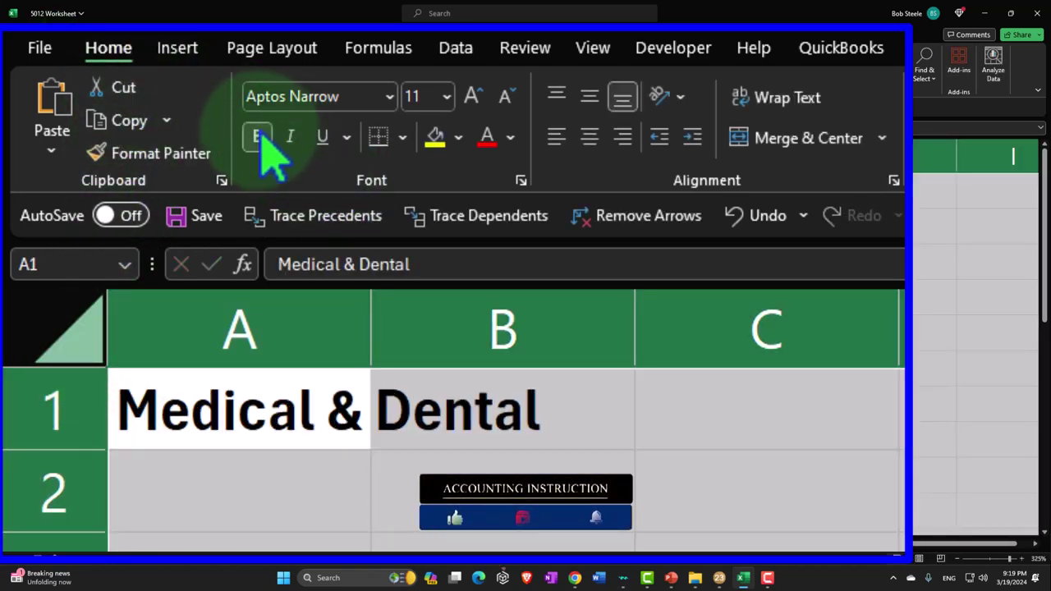
# Format the Medical & Dental heading across A1:C1 with a black fill and white font.
pyautogui.click(317, 545)
pyautogui.moveTo(328, 419); pyautogui.dragTo(661, 413)
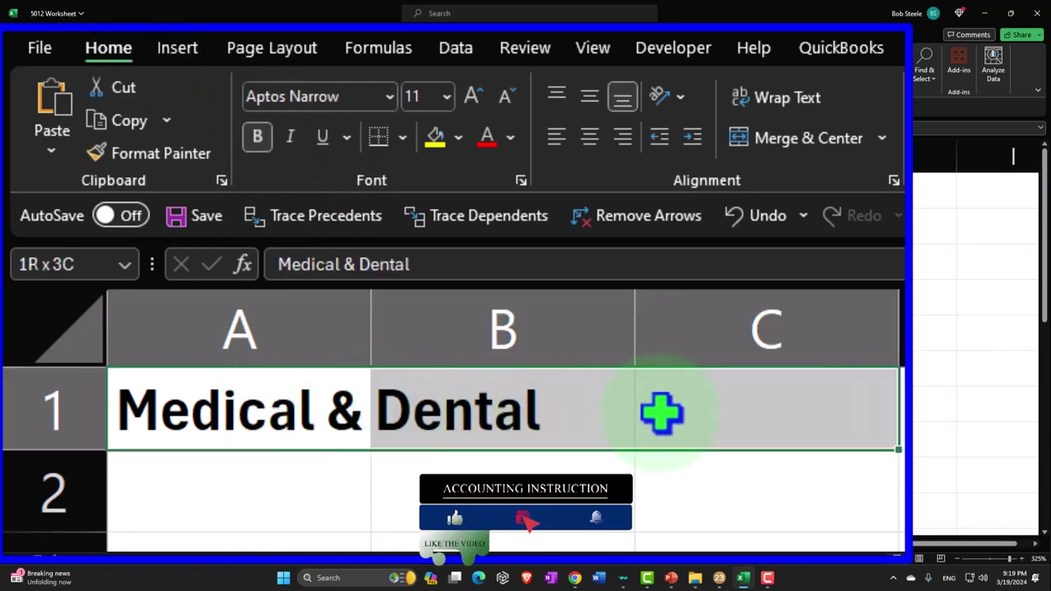
pyautogui.click(458, 138)
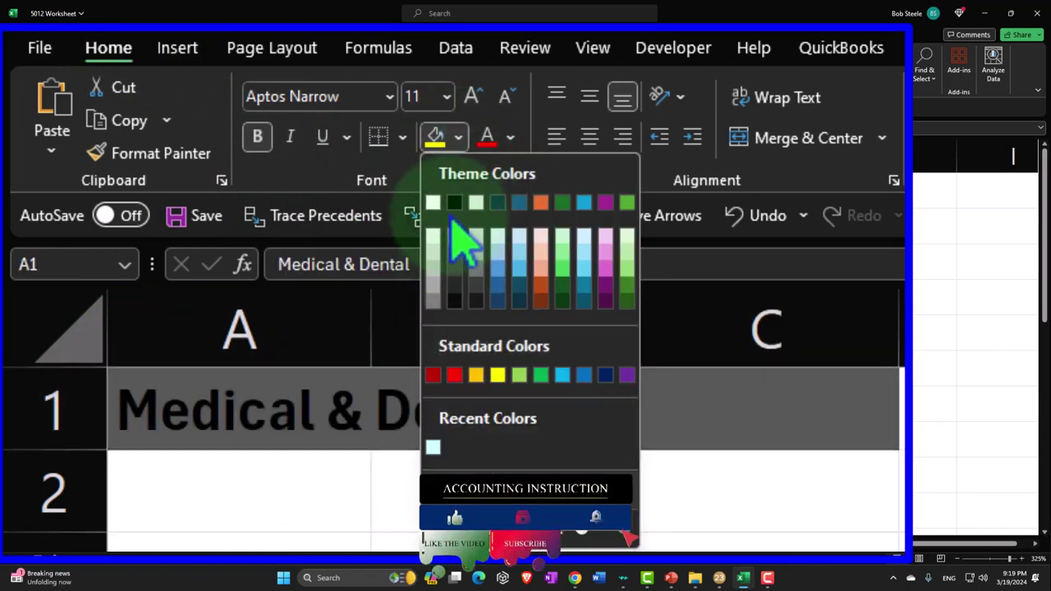
pyautogui.click(454, 202)
pyautogui.click(510, 138)
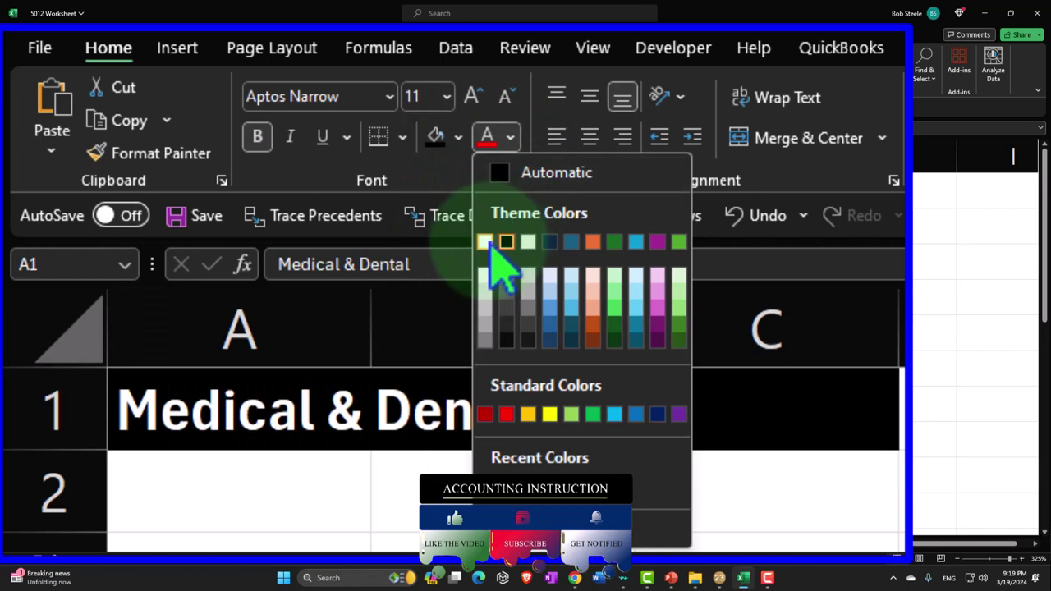
pyautogui.click(506, 241)
# Apply the recently used light blue fill and all borders to cells A2:C7.
pyautogui.click(288, 482)
pyautogui.moveTo(377, 488); pyautogui.dragTo(739, 567)
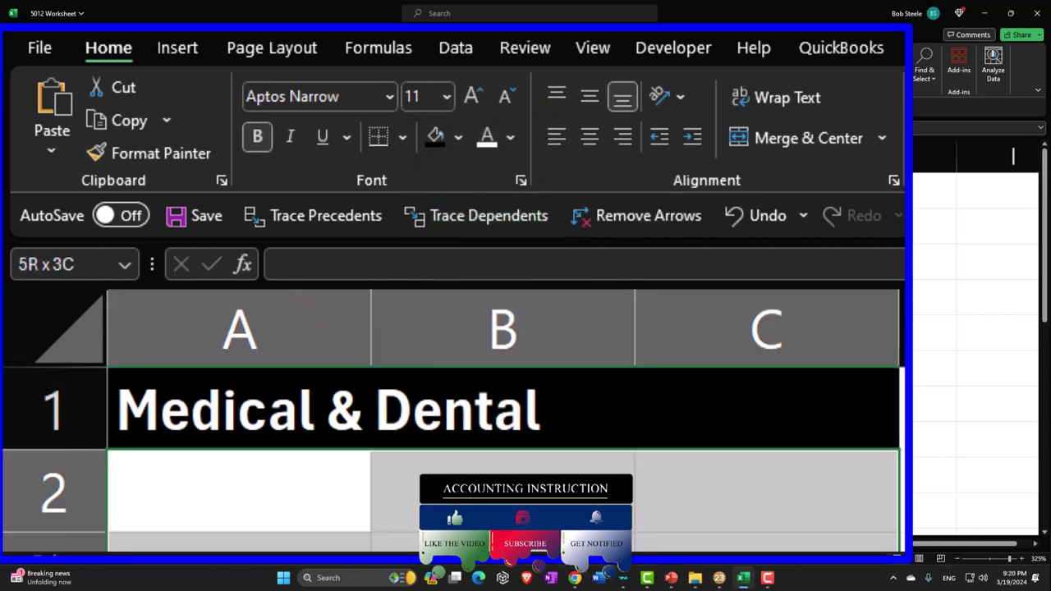
pyautogui.moveTo(739, 567); pyautogui.dragTo(739, 567)
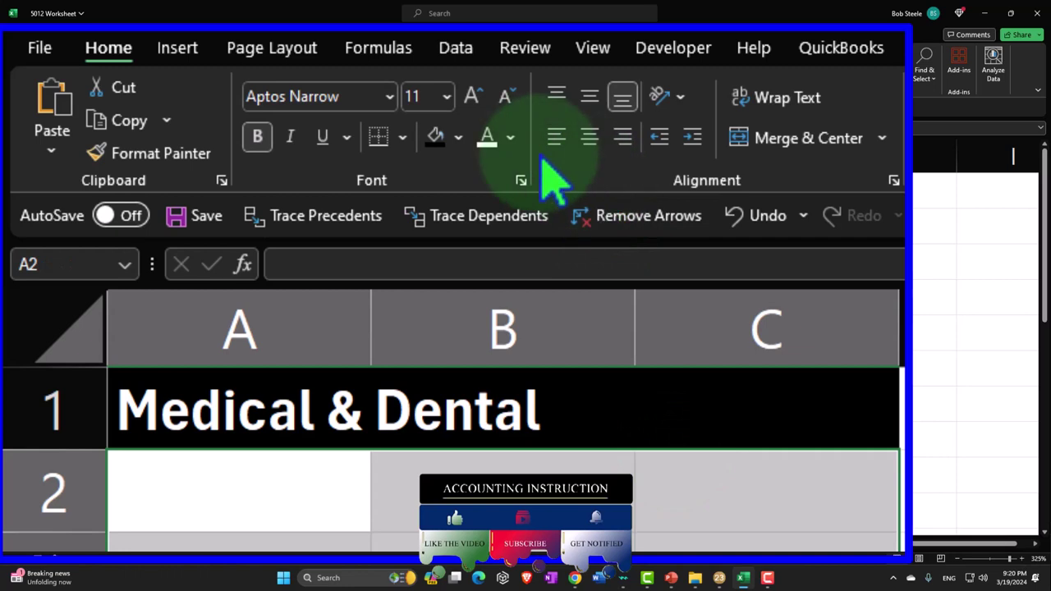
pyautogui.click(458, 138)
pyautogui.click(432, 447)
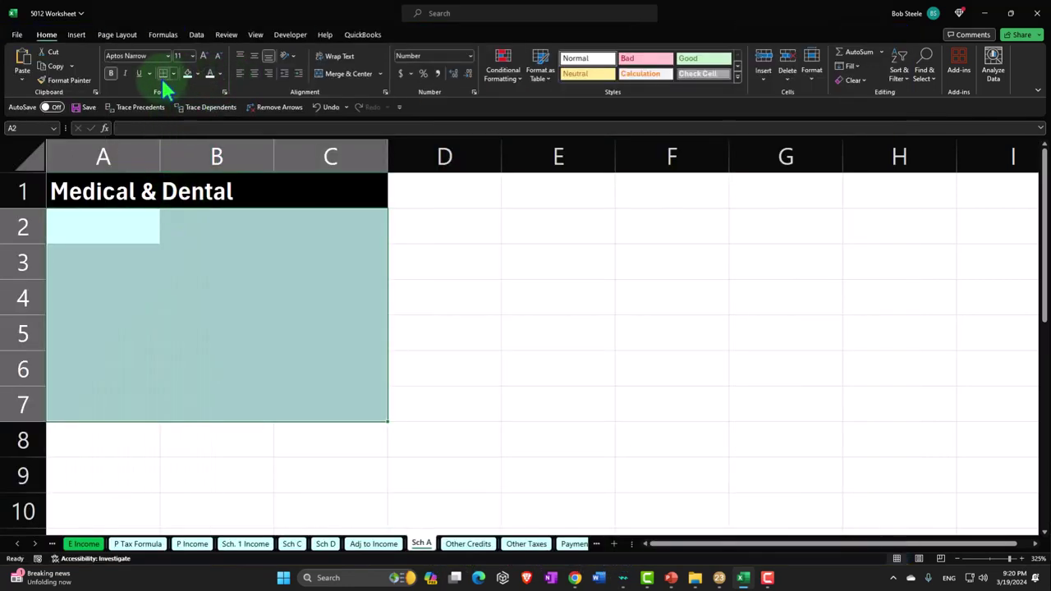
pyautogui.click(172, 73)
pyautogui.click(199, 173)
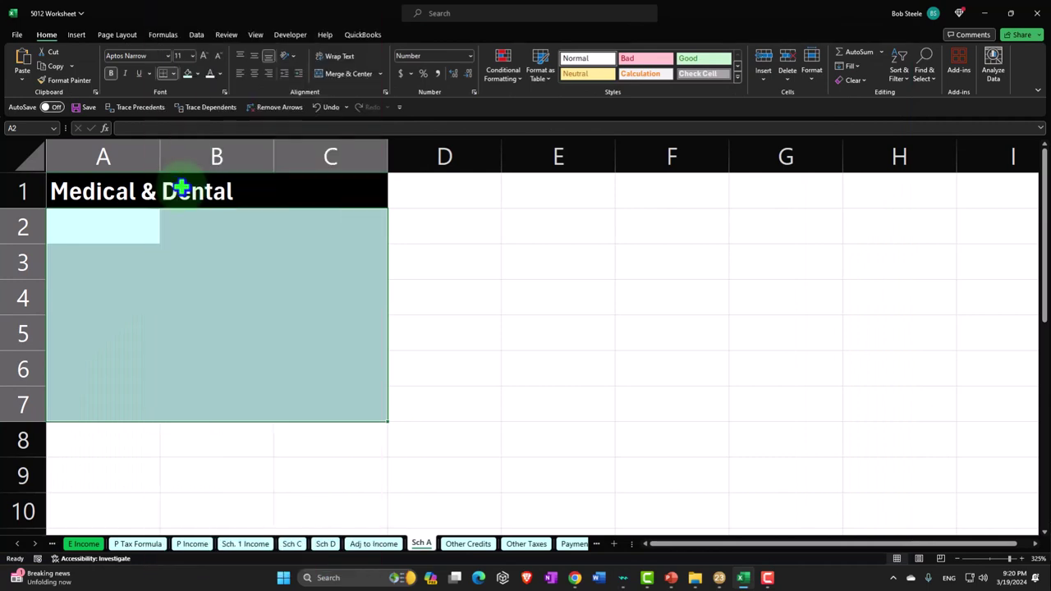
# Enter the label Total medical & Dental in cell A8.
pyautogui.click(102, 441)
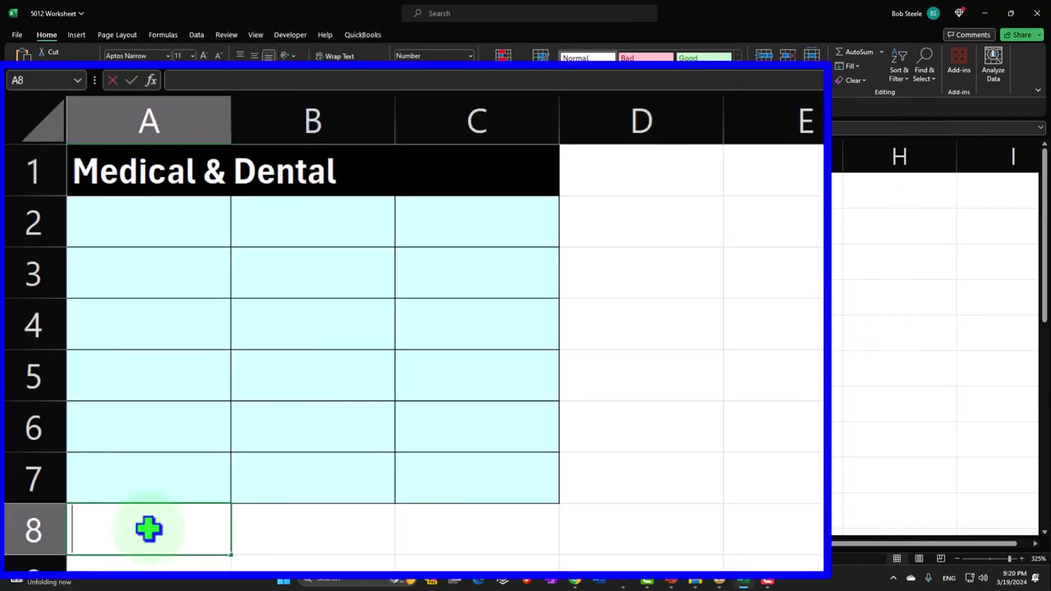
pyautogui.write('Total medical & Denta')
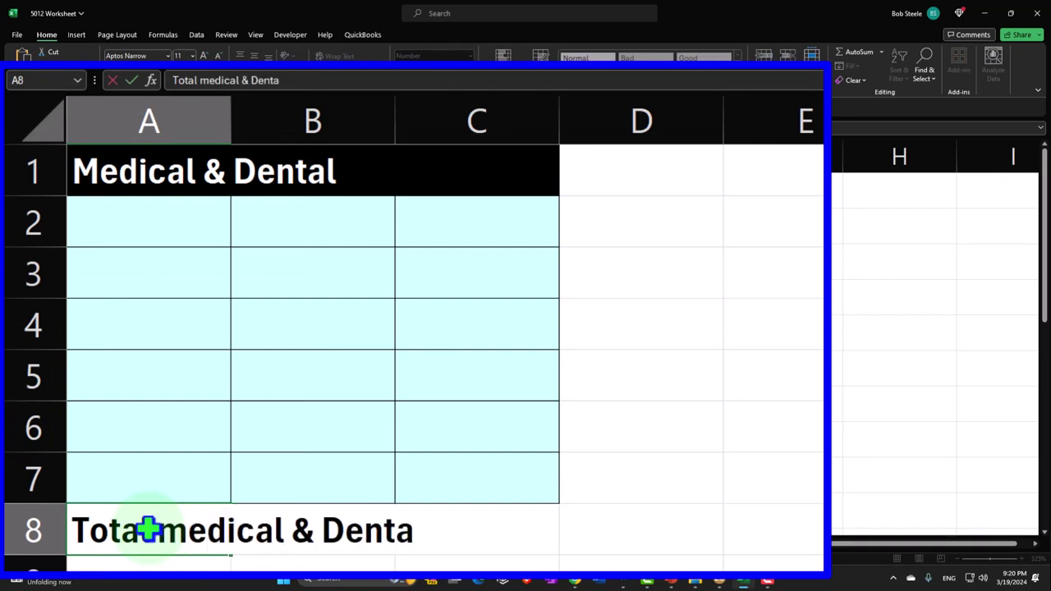
pyautogui.write('l')
# Enter a SUM formula in cell D8 that totals the medical amounts in C2:C7.
pyautogui.press('Right')
pyautogui.press('Right')
pyautogui.press('Right')
pyautogui.write('=sum(')
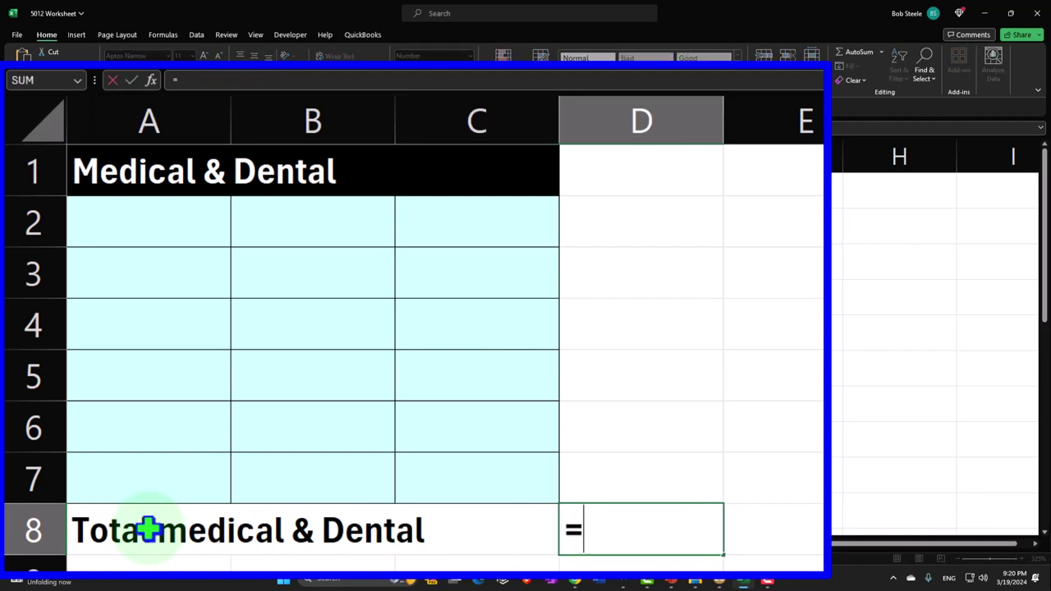
pyautogui.press('Left')
pyautogui.press('Up')
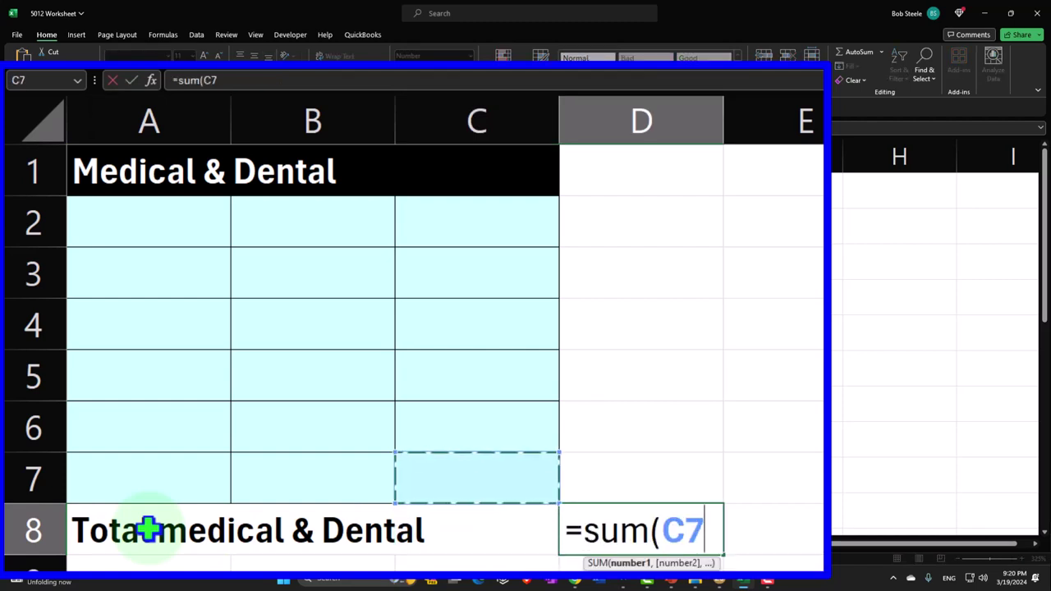
pyautogui.hotkey('shift', 'Up')
pyautogui.hotkey('shift', 'Up')
pyautogui.hotkey('shift', 'Up')
pyautogui.hotkey('shift', 'Up')
pyautogui.hotkey('shift', 'Up')
pyautogui.press('Return')
pyautogui.press('Return')
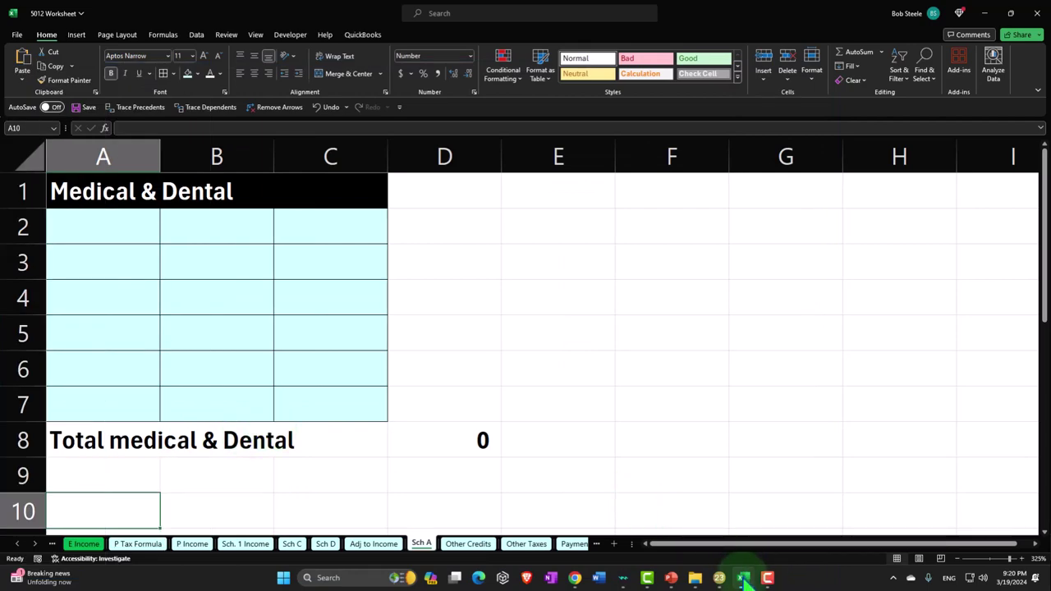
# Check the section after medical on the Lacerte Schedule A, return to Excel and enter the heading Taxes You Paid in A10.
pyautogui.click(744, 580)
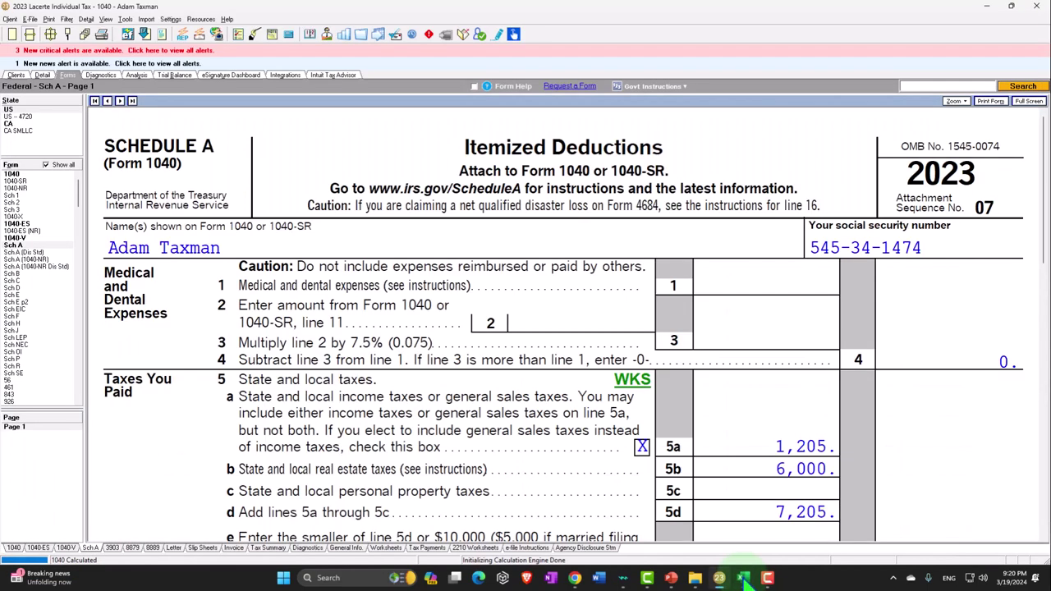
pyautogui.click(744, 579)
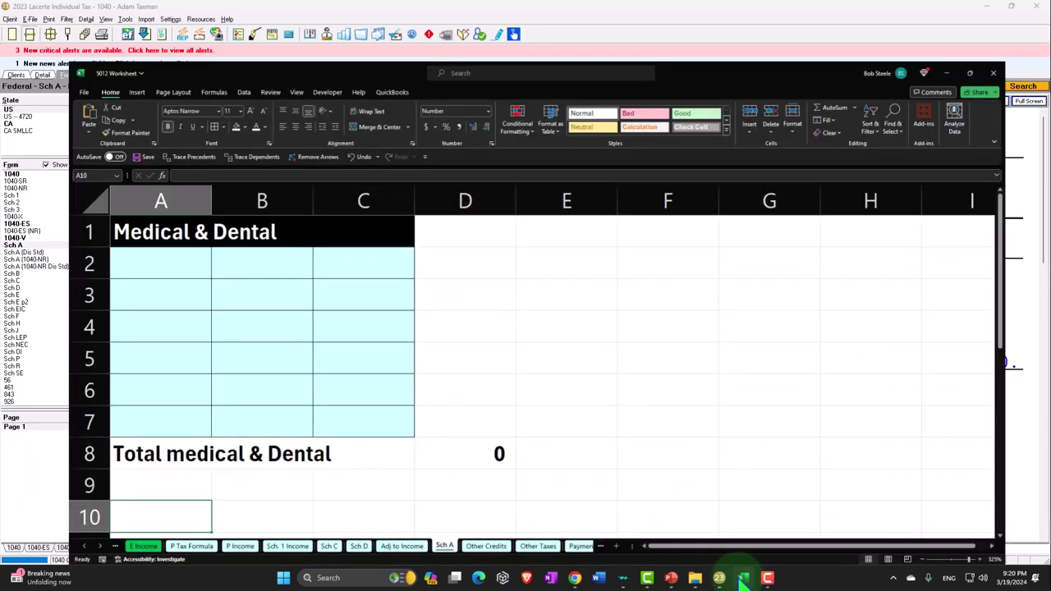
pyautogui.write('Taxes Y')
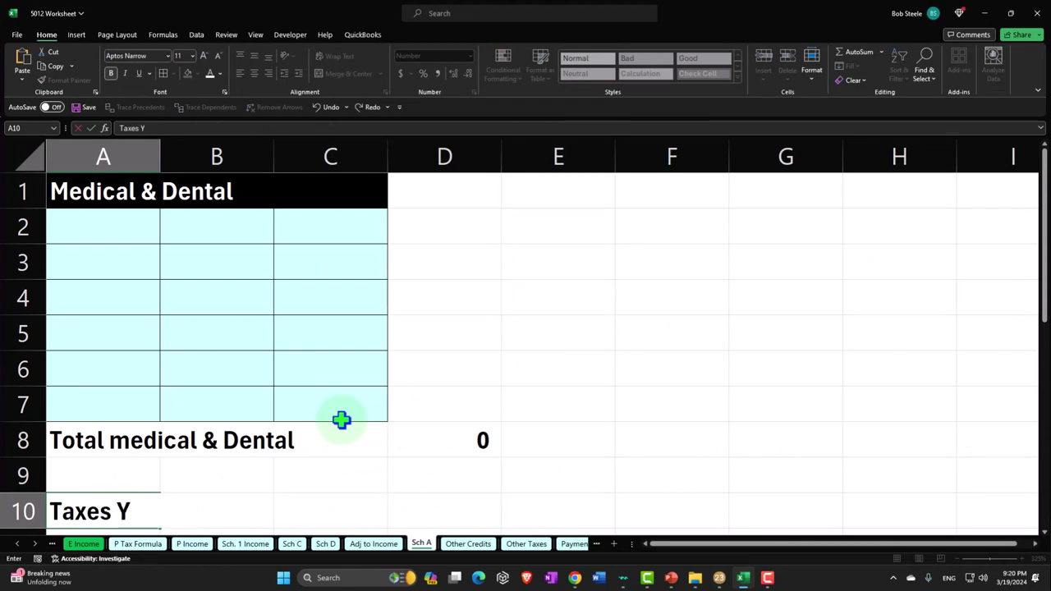
pyautogui.write('ou Paid')
pyautogui.press('Return')
# Format the Taxes You Paid heading across A10:C10 with a black fill and white font.
pyautogui.scroll(-3, 340, 415)
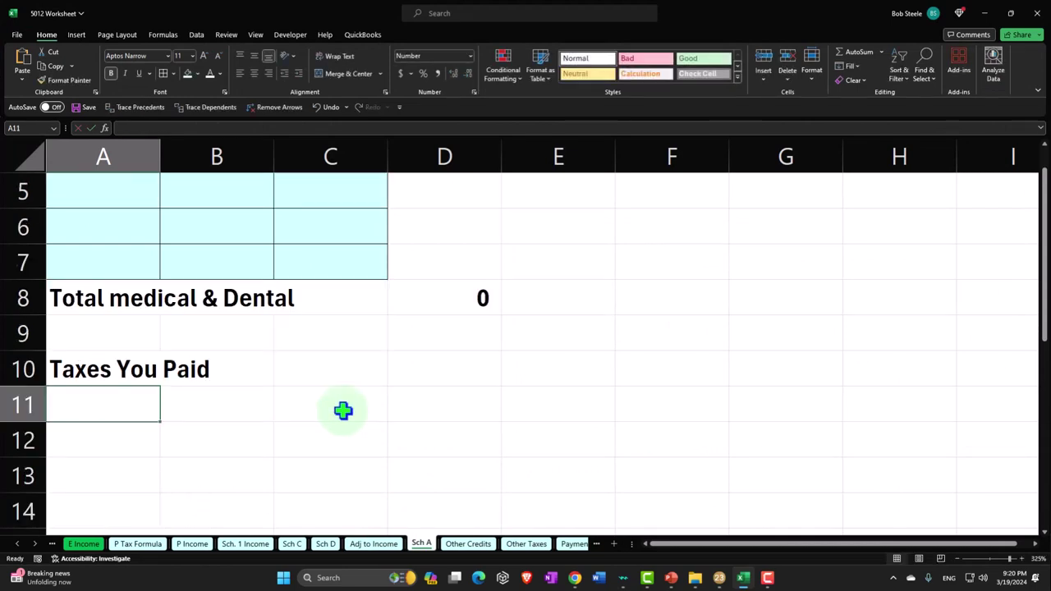
pyautogui.click(128, 250)
pyautogui.moveTo(127, 250); pyautogui.dragTo(298, 261)
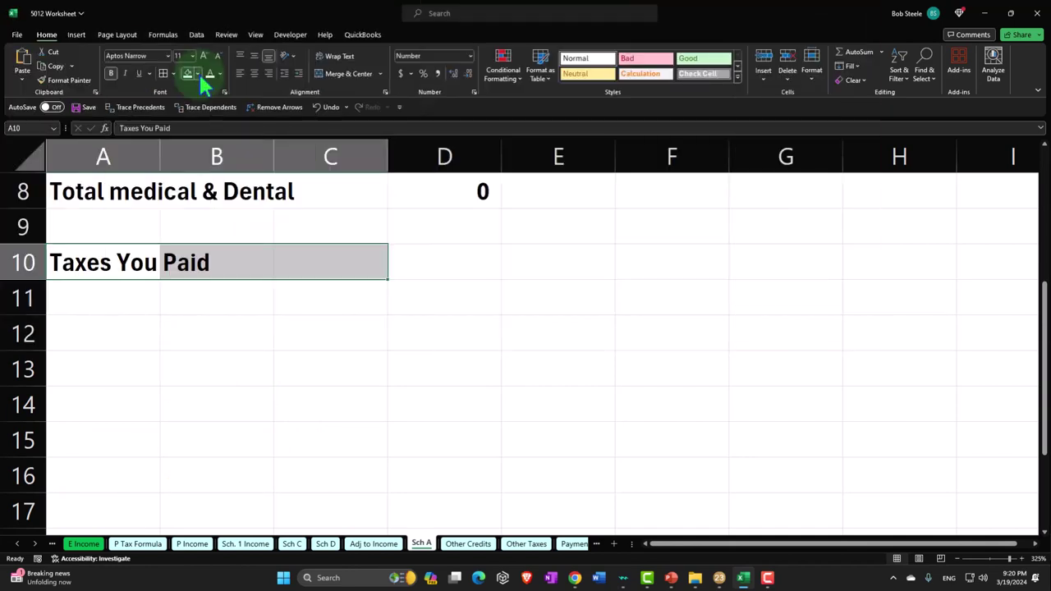
pyautogui.click(198, 73)
pyautogui.click(196, 104)
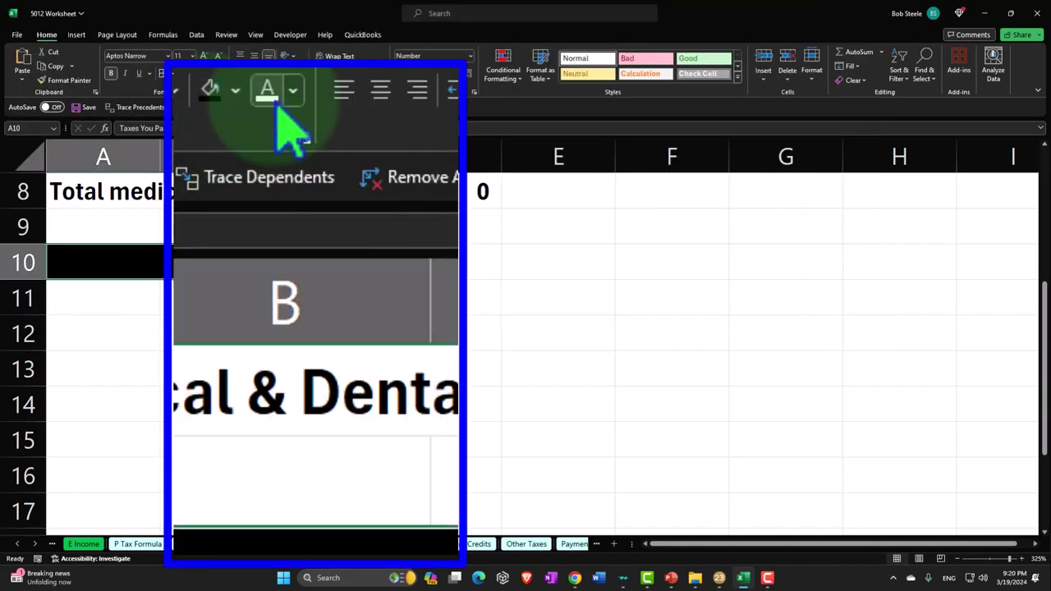
# Apply all borders and the light blue fill to cells A11:C16.
pyautogui.moveTo(117, 295); pyautogui.dragTo(310, 471)
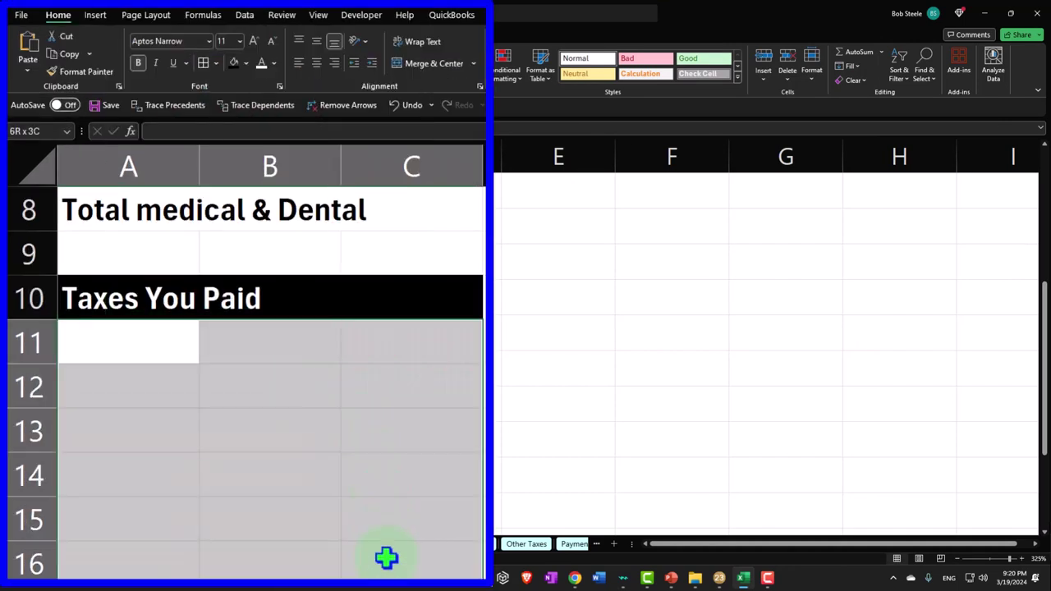
pyautogui.click(205, 64)
pyautogui.click(246, 61)
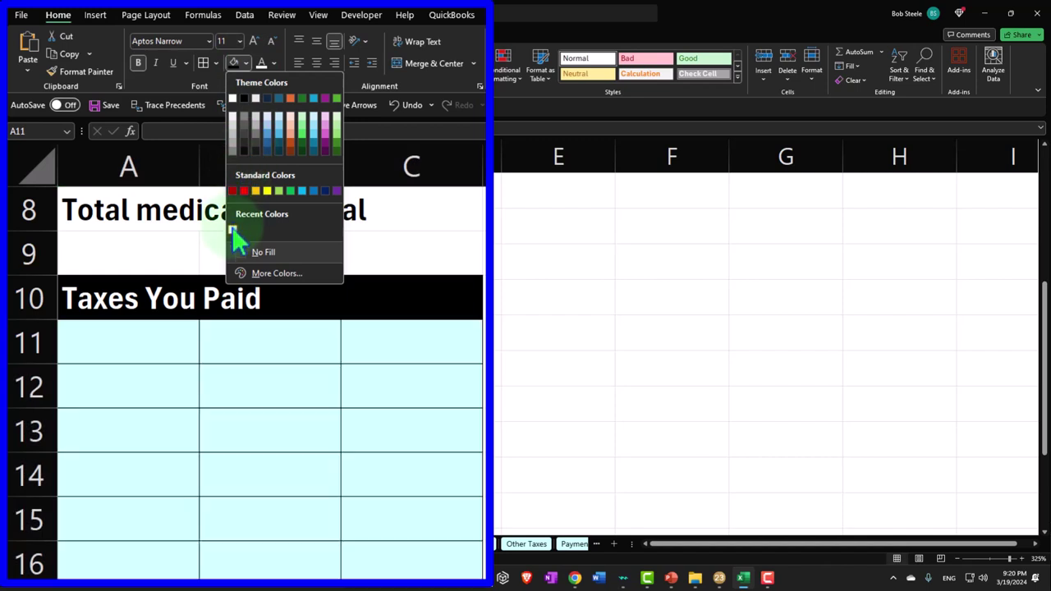
pyautogui.click(238, 233)
# Enter the label Total taxes you paid in cell A17.
pyautogui.click(119, 504)
pyautogui.write('Total taxes')
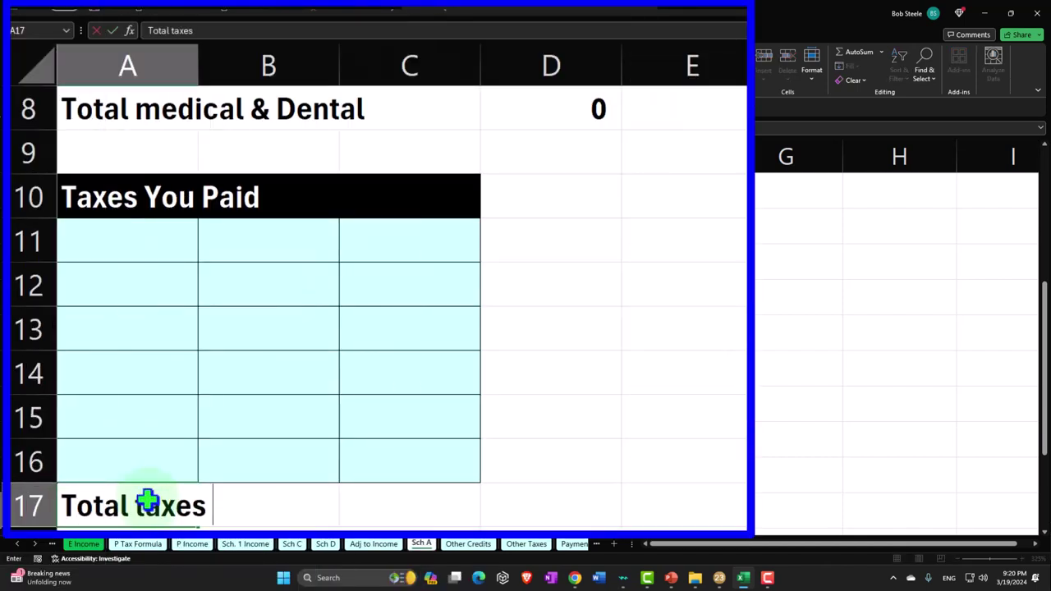
pyautogui.write(' you paid')
# Enter a SUM formula in cell D17 that totals the tax amounts in C11:C16.
pyautogui.press('Tab')
pyautogui.press('Tab')
pyautogui.press('Tab')
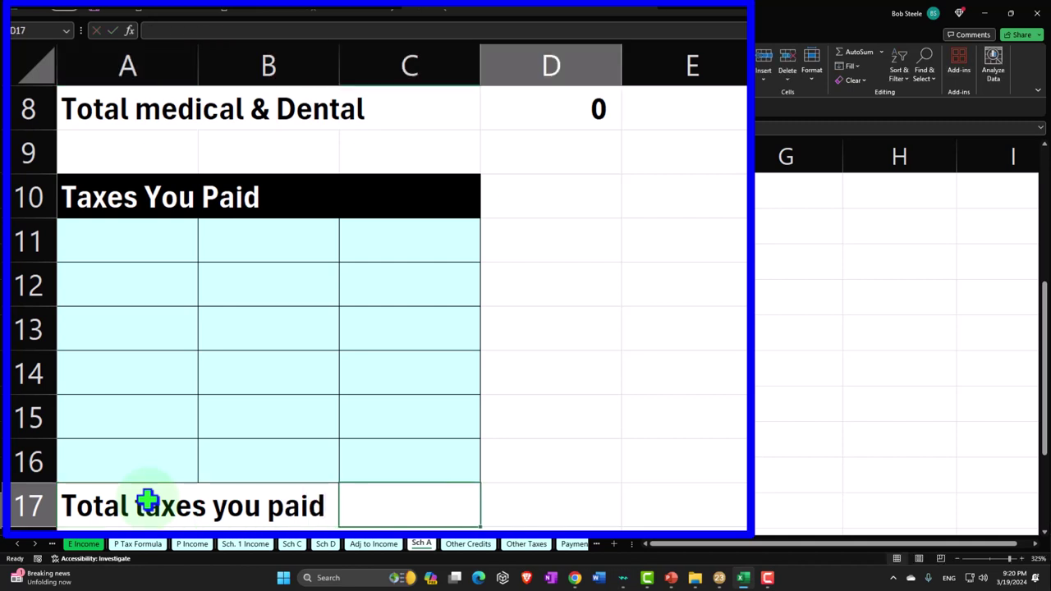
pyautogui.write('=sum(')
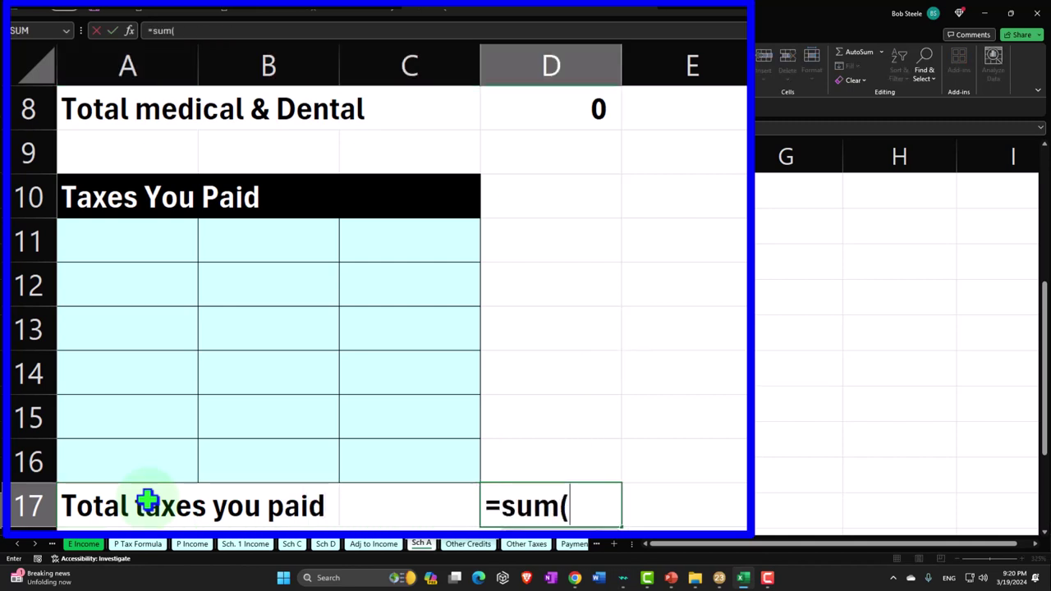
pyautogui.press('Left')
pyautogui.press('Up')
pyautogui.hotkey('shift', 'Up')
pyautogui.hotkey('shift', 'Up')
pyautogui.hotkey('shift', 'Up')
pyautogui.hotkey('shift', 'Up')
pyautogui.hotkey('shift', 'Up')
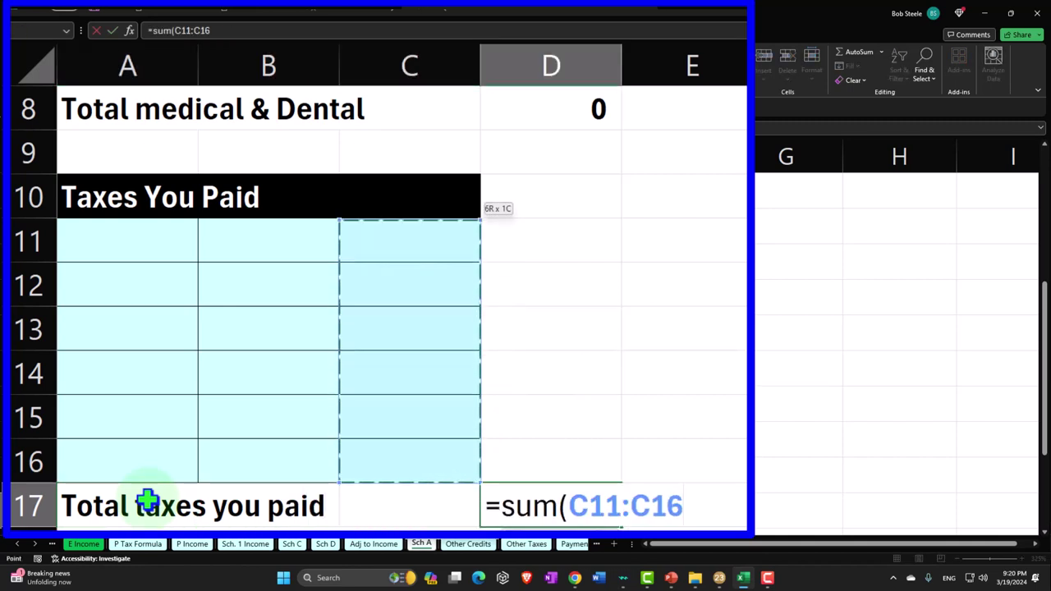
pyautogui.press('Return')
# Enter the label Real estate taxes in cell A11 and widen column A to fit it.
pyautogui.click(129, 194)
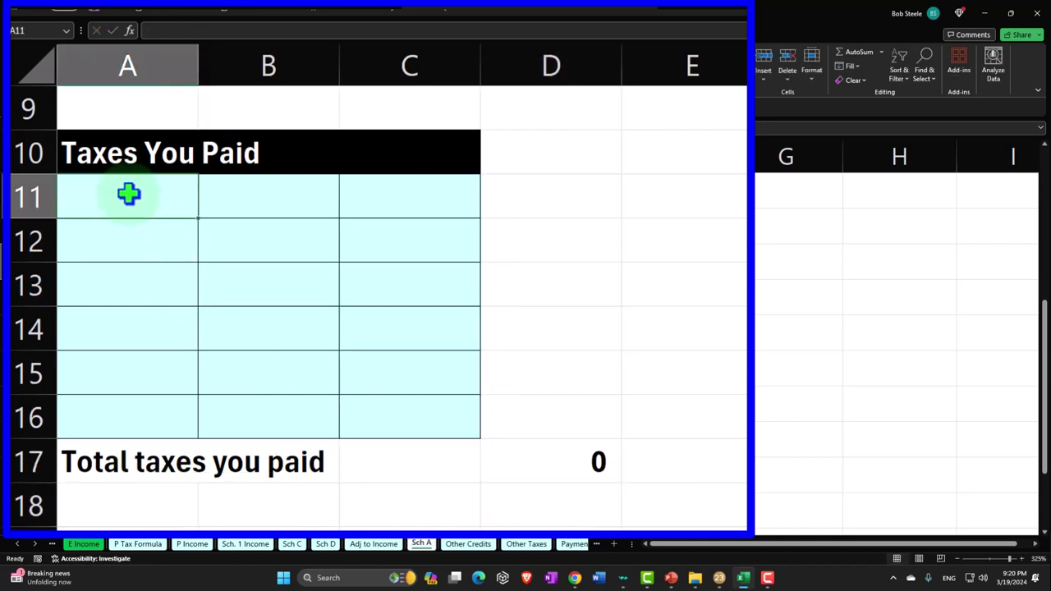
pyautogui.write('Real estate taxes')
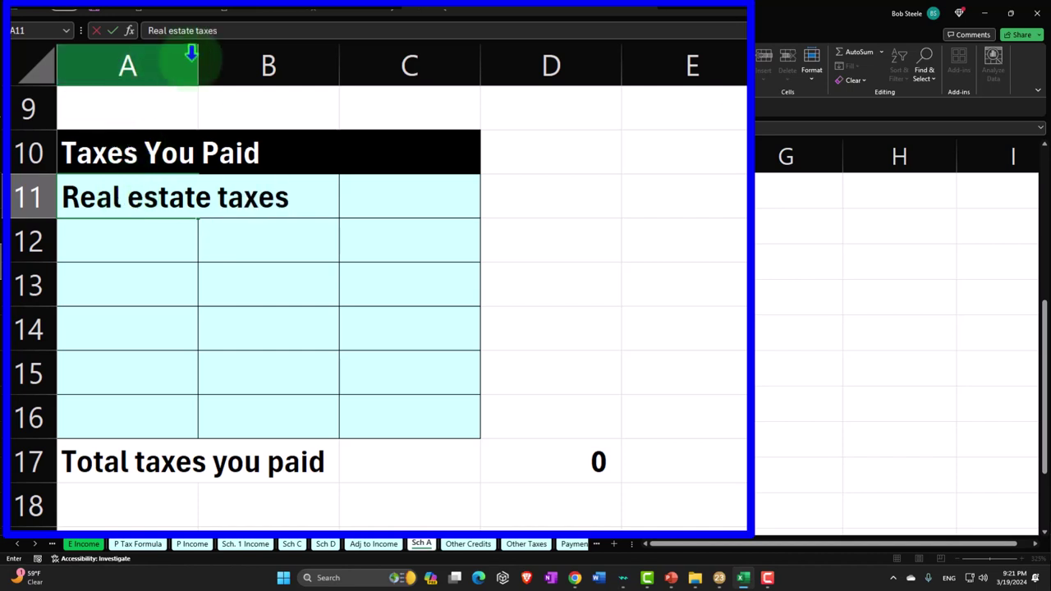
pyautogui.press('Return')
pyautogui.moveTo(199, 59); pyautogui.dragTo(300, 59)
# Enter 6,000 in cell C11 as the real estate taxes amount.
pyautogui.click(490, 187)
pyautogui.write('6,000')
pyautogui.press('Return')
# Enter the label State tax in cell A12.
pyautogui.press('Left')
pyautogui.press('Left')
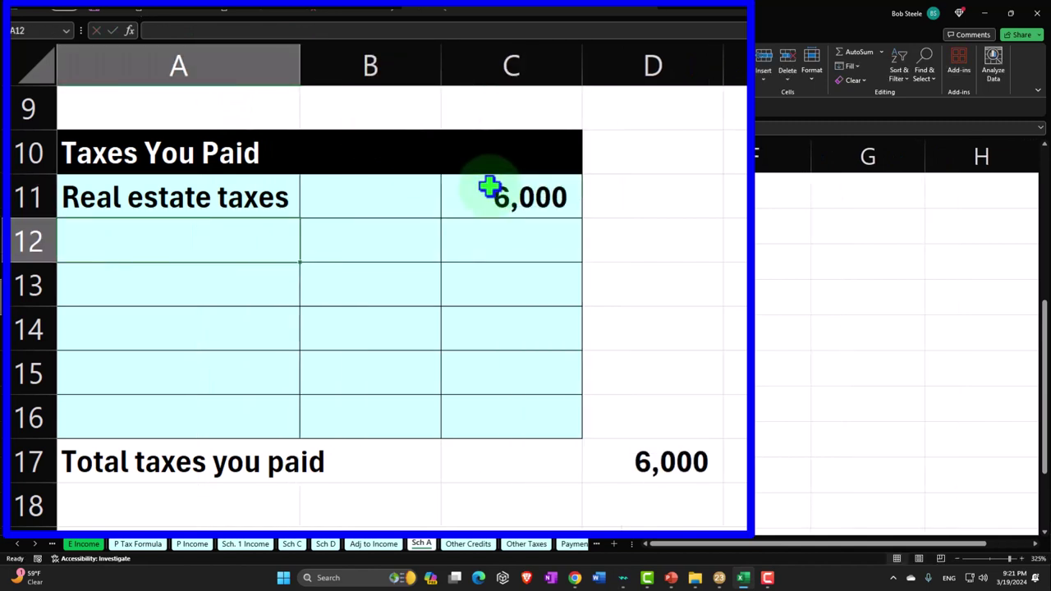
pyautogui.write('S')
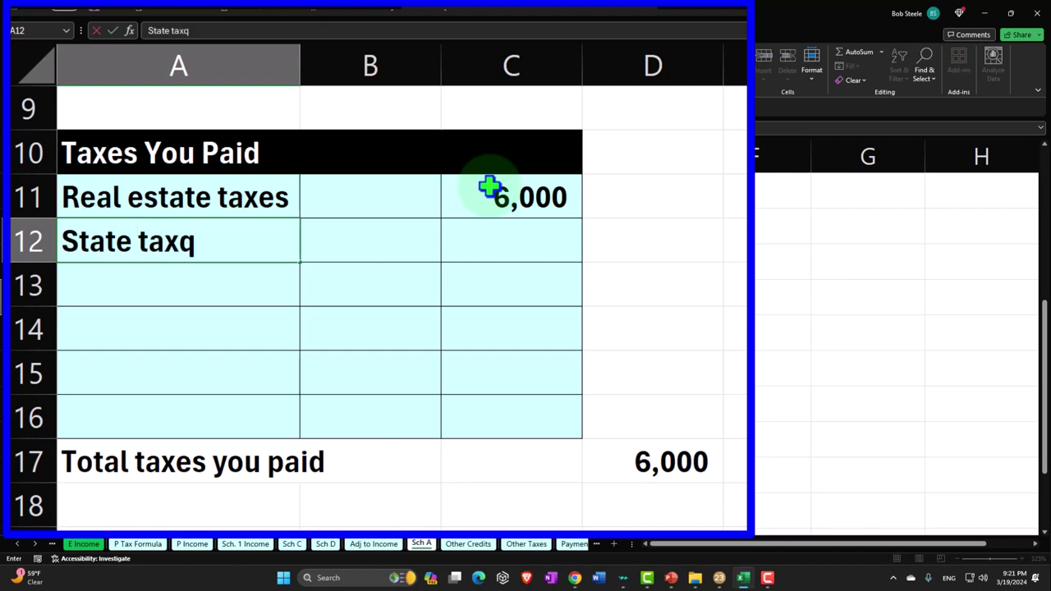
pyautogui.write('tate taxq')
pyautogui.press('BackSpace')
# Look up line 5a on the Lacerte Schedule A, return to Excel and enter the state tax amount in C12.
pyautogui.press('Right')
pyautogui.press('Right')
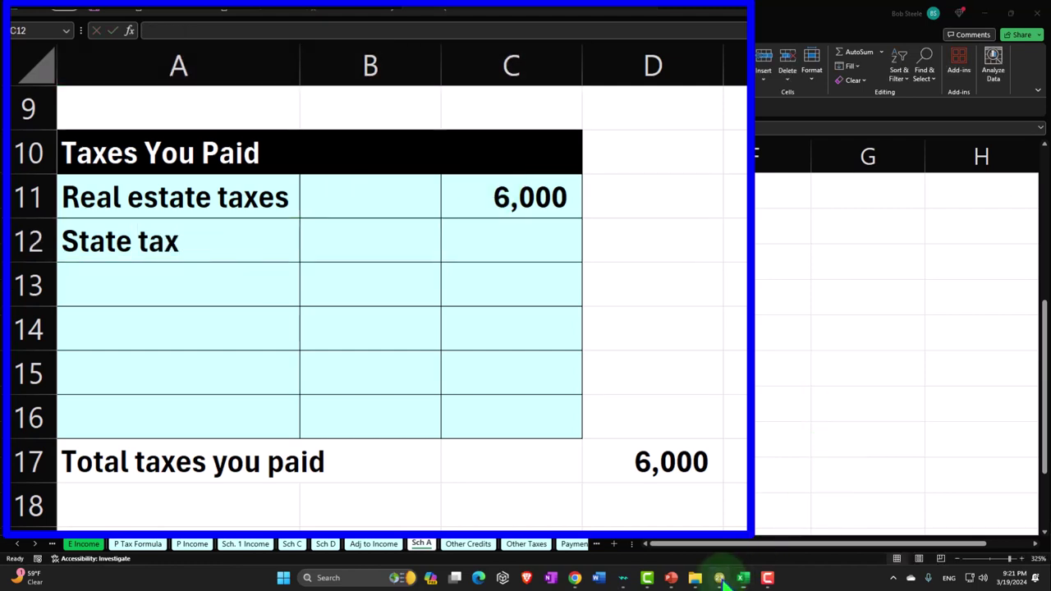
pyautogui.click(719, 578)
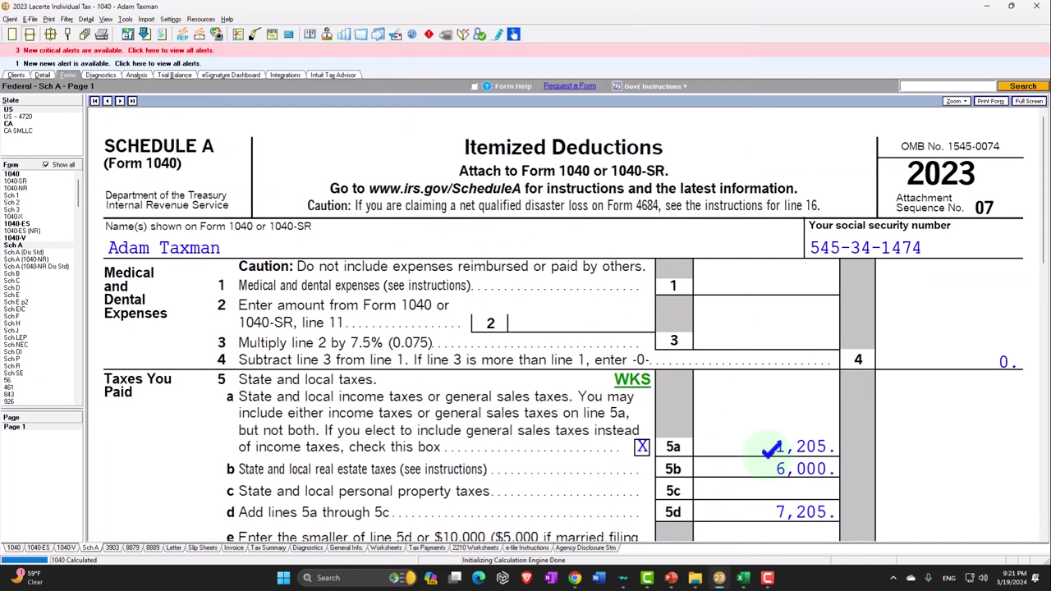
pyautogui.click(743, 578)
pyautogui.write('10')
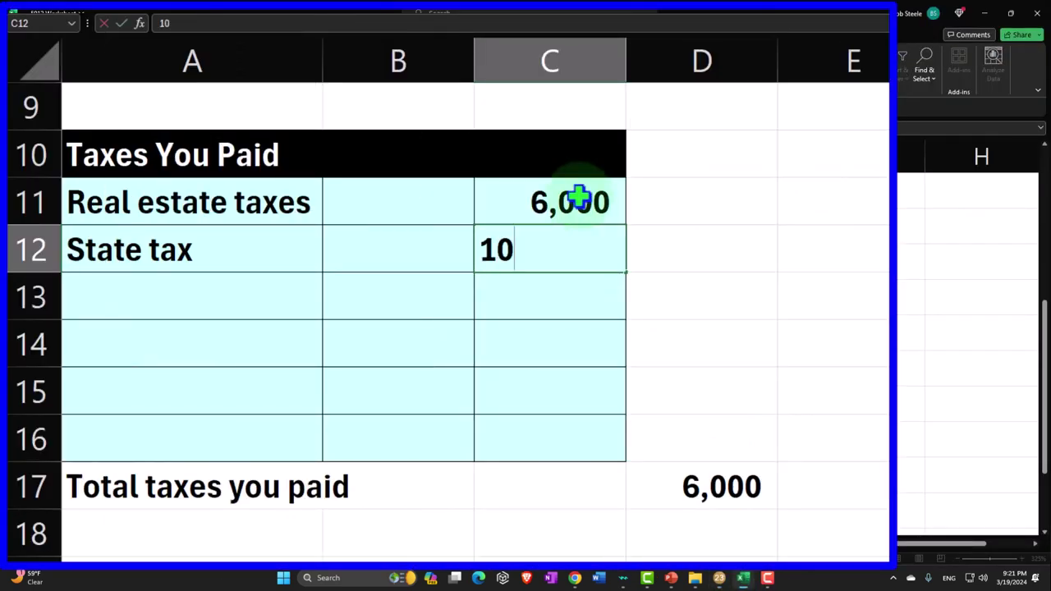
pyautogui.write('5')
pyautogui.press('Return')
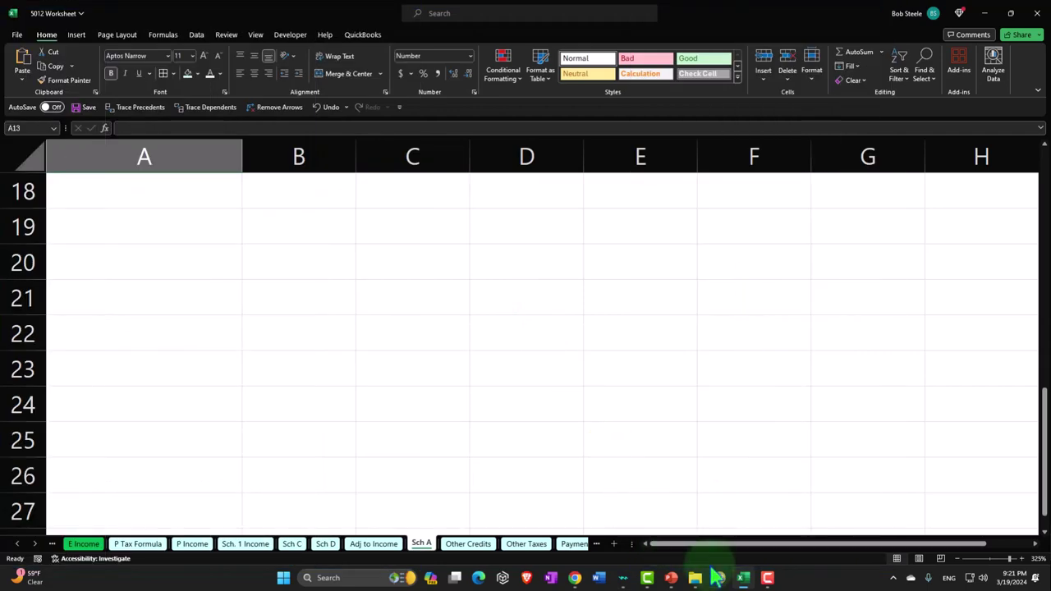
# Switch to the Lacerte return, check the Interest You Paid section of Schedule A and switch back to Excel.
pyautogui.click(718, 578)
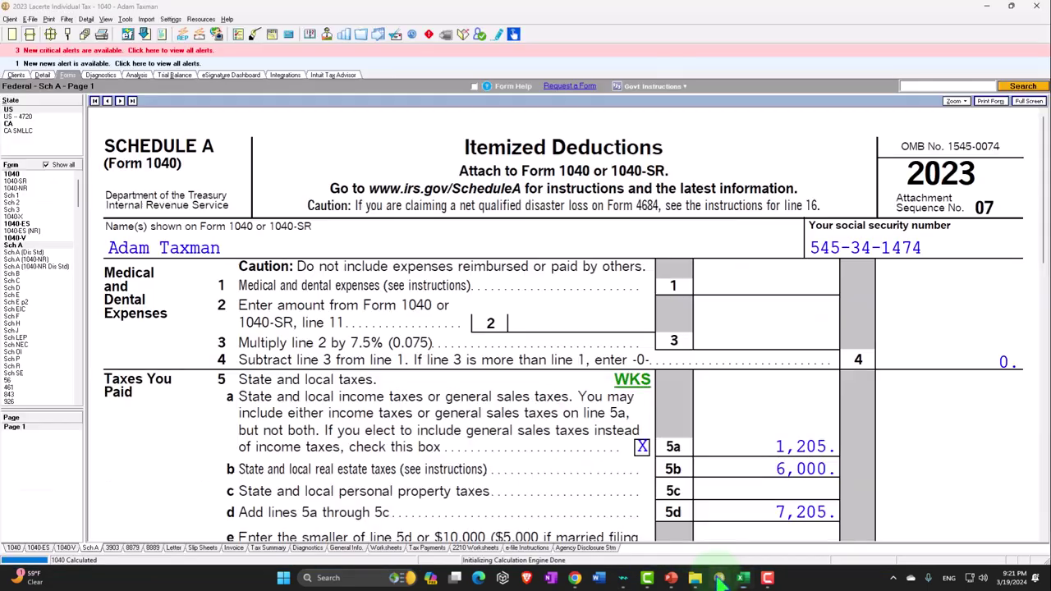
pyautogui.scroll(-5, 575, 419)
pyautogui.scroll(-2, 577, 418)
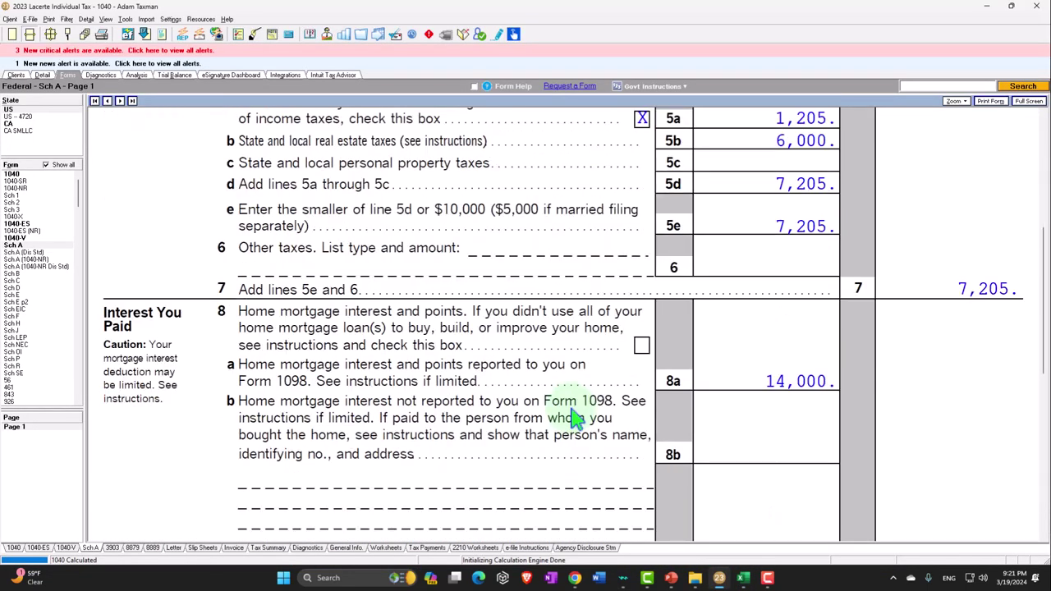
pyautogui.click(743, 578)
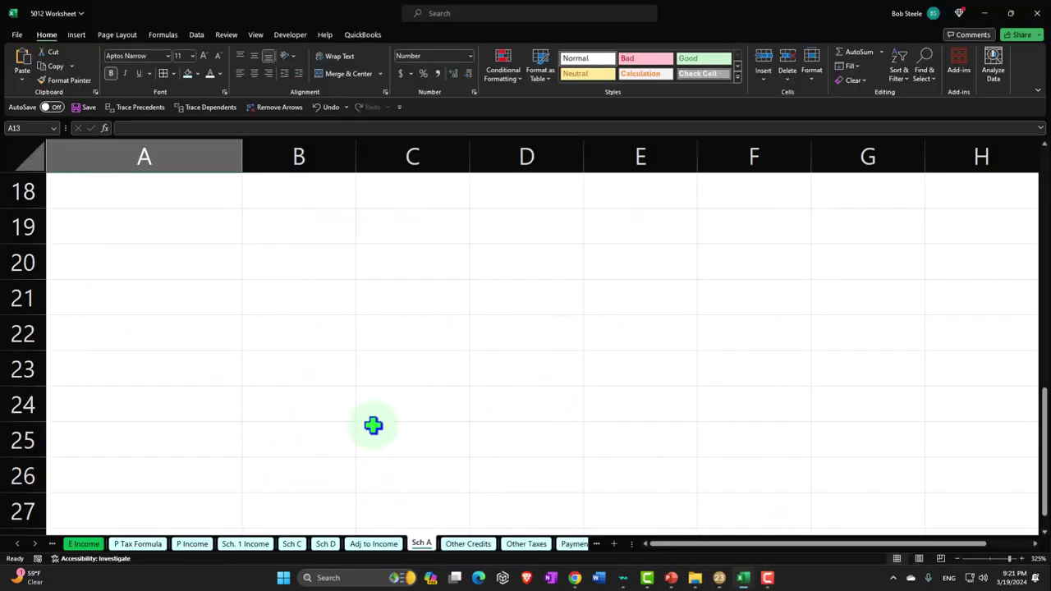
# Enter the section heading Interest You Paid in cell A19.
pyautogui.scroll(1, 274, 308)
pyautogui.click(172, 334)
pyautogui.write('Int')
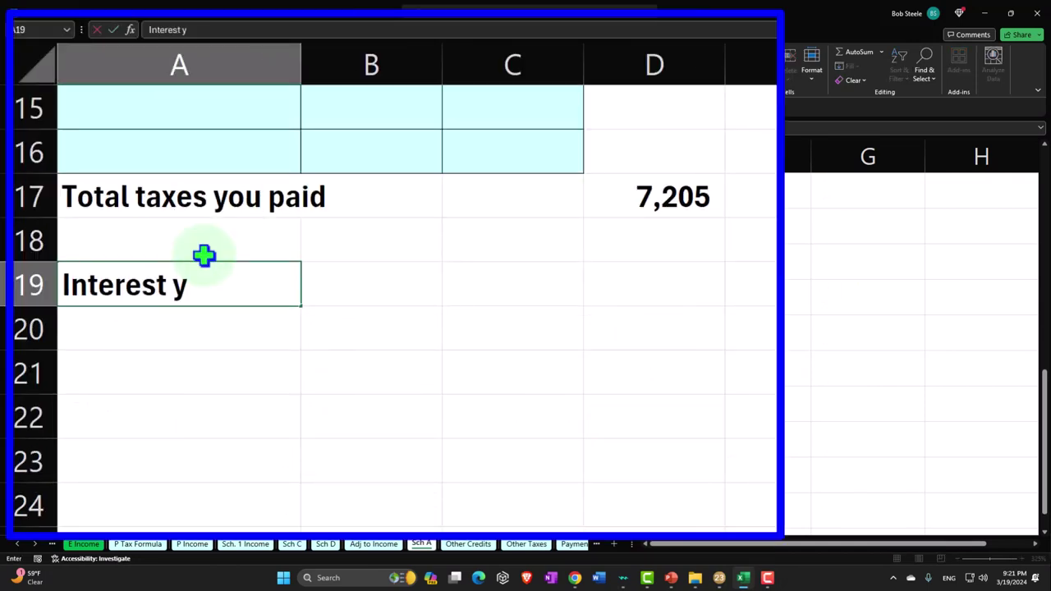
pyautogui.write('erest You Paid')
pyautogui.press('Return')
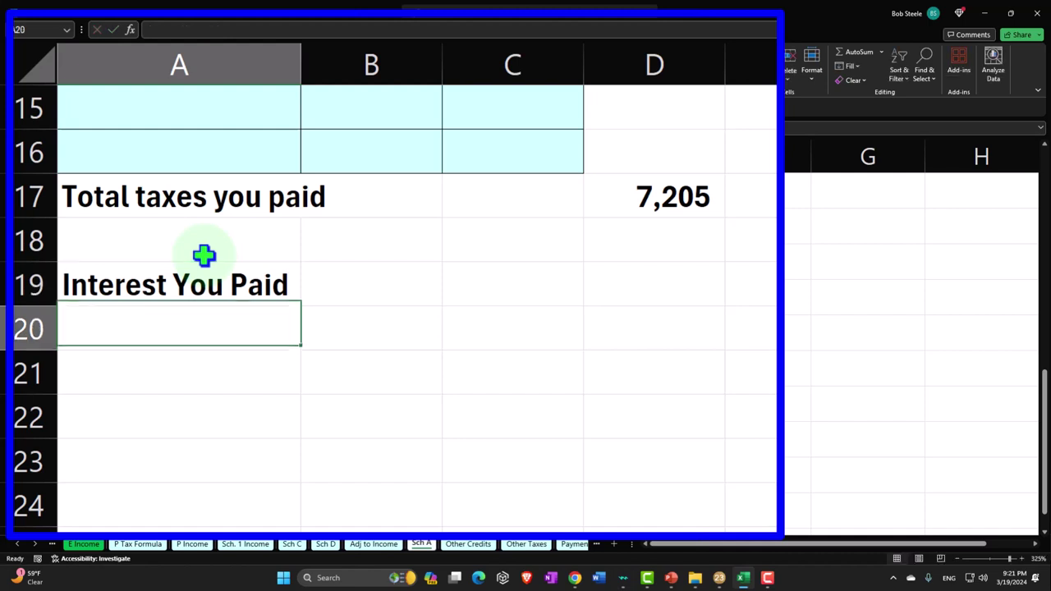
# Format the Interest You Paid heading row A19:C19 with a black fill and white font.
pyautogui.moveTo(230, 284); pyautogui.dragTo(460, 284)
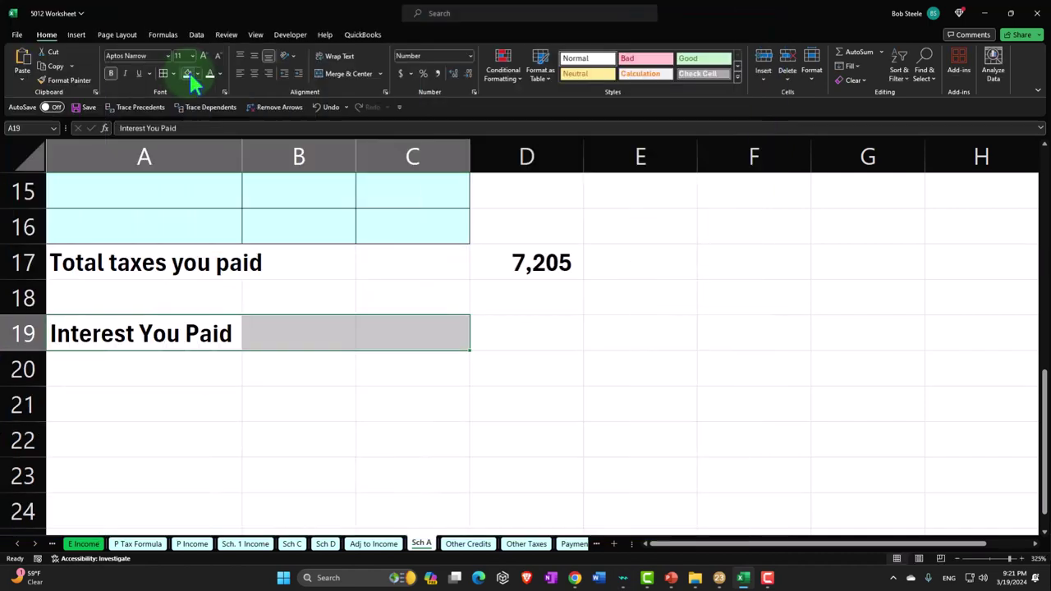
pyautogui.click(198, 74)
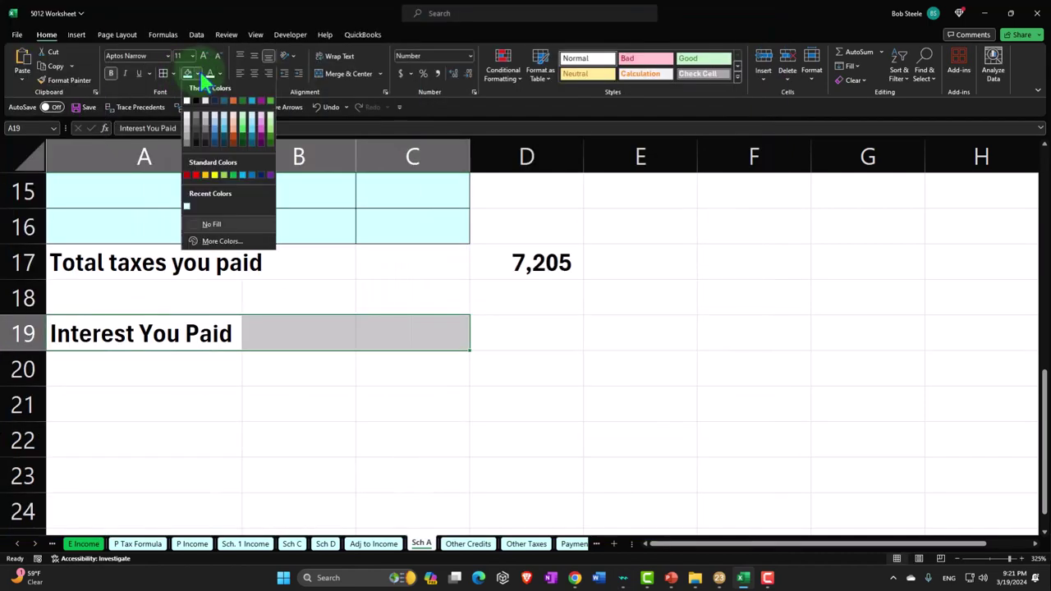
pyautogui.click(196, 97)
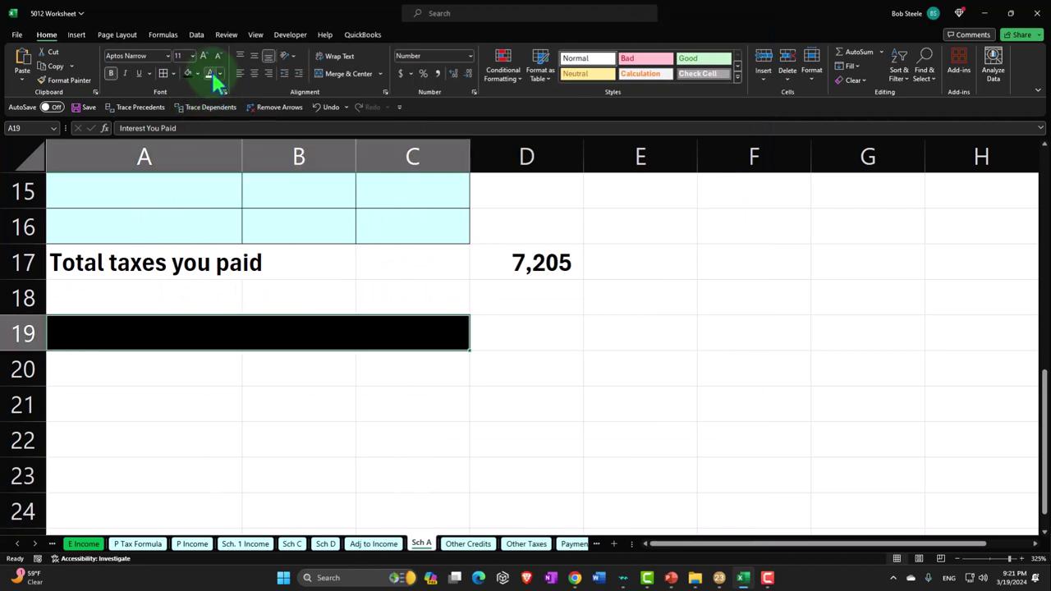
pyautogui.click(211, 71)
# Apply all borders and the recent light blue fill to cells A20:C24.
pyautogui.click(169, 377)
pyautogui.moveTo(162, 367); pyautogui.dragTo(378, 504)
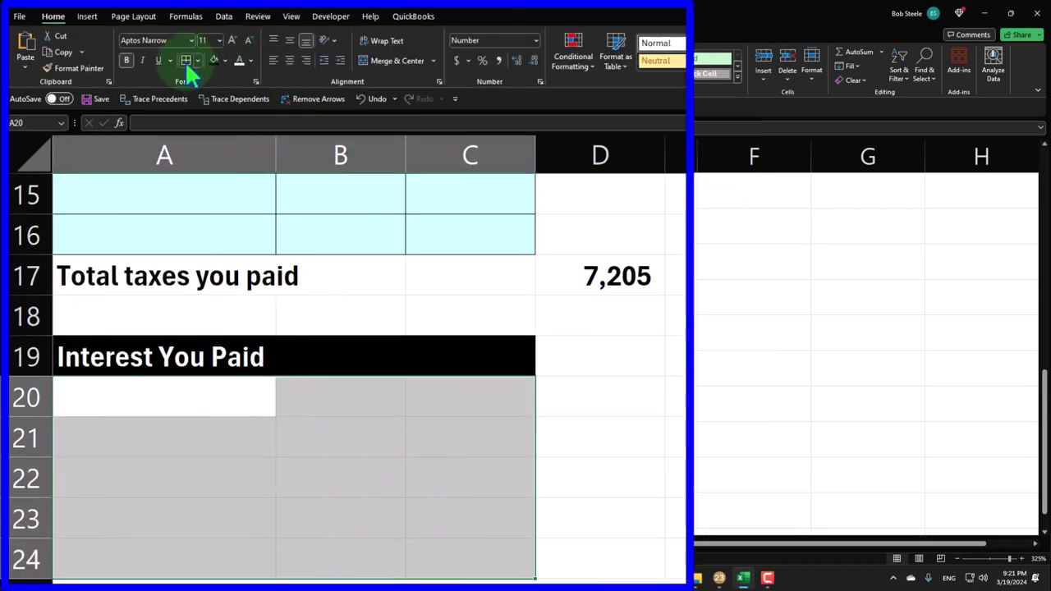
pyautogui.click(225, 59)
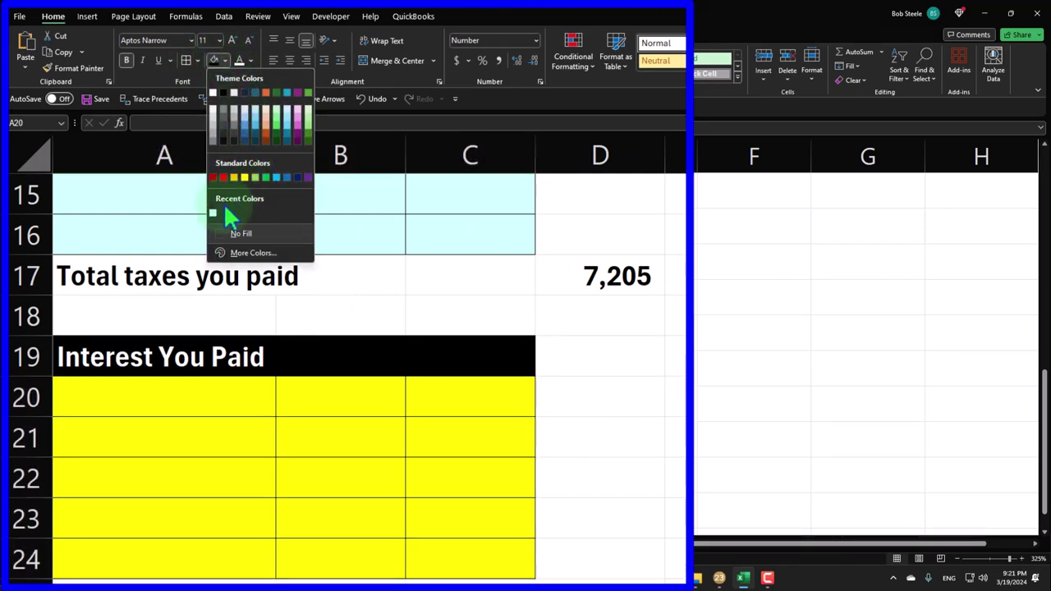
pyautogui.click(213, 212)
# Enter the label Mortgage interest in cell A20.
pyautogui.scroll(-1, 217, 271)
pyautogui.click(145, 280)
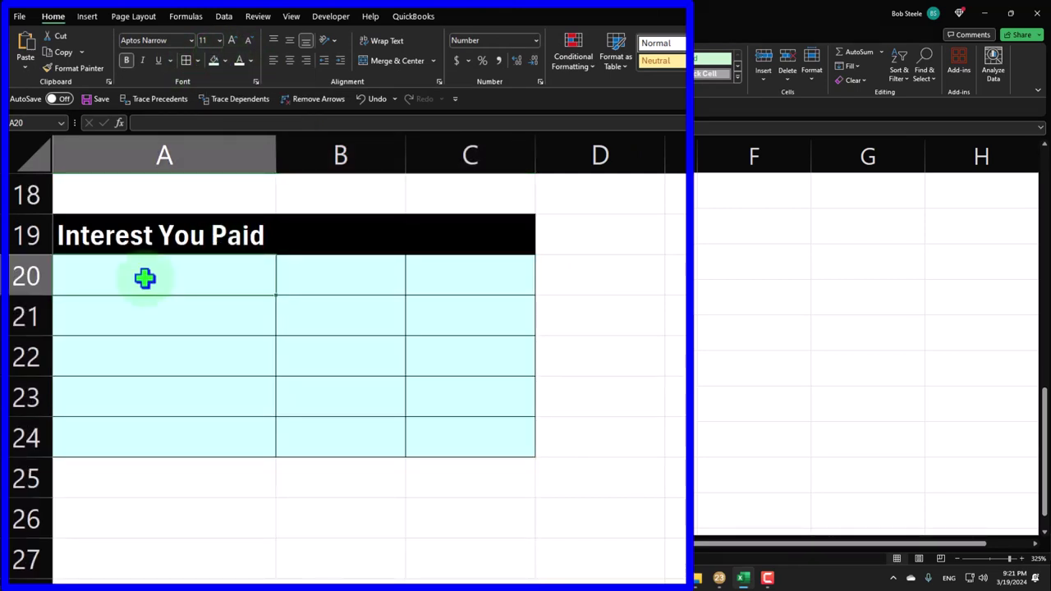
pyautogui.write('Mortgage int')
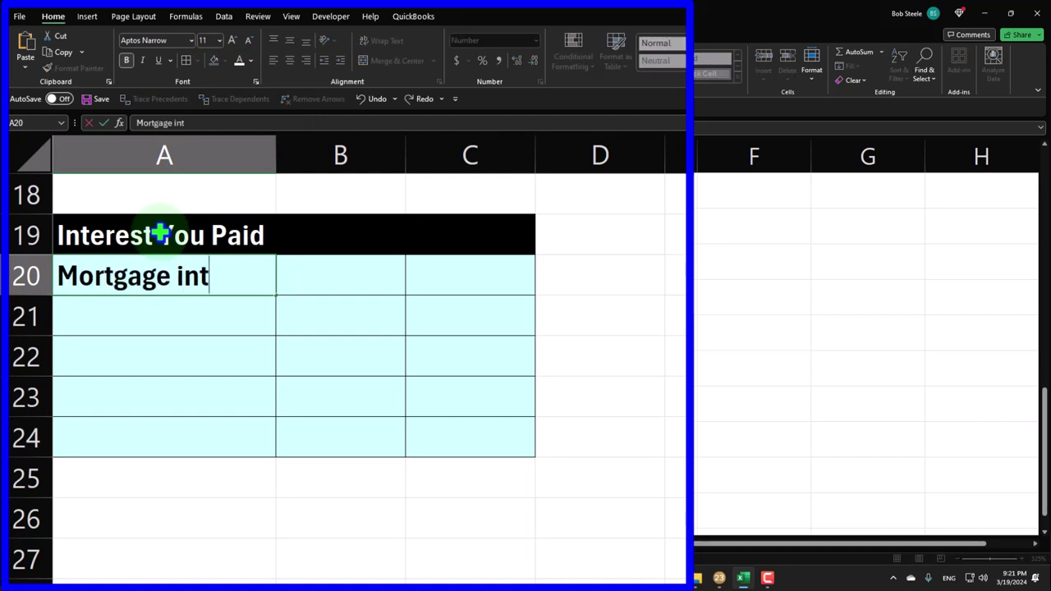
pyautogui.write('erest')
pyautogui.press('Tab')
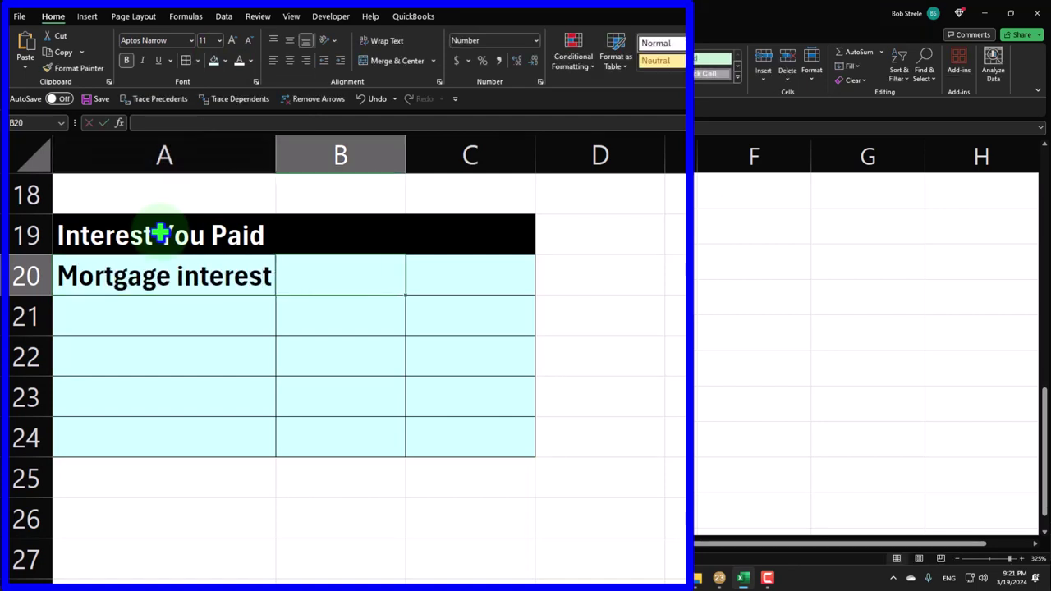
# Look up line 8a on the Lacerte Schedule A, return to Excel and enter 14,000 in C20.
pyautogui.press('Tab')
pyautogui.click(719, 579)
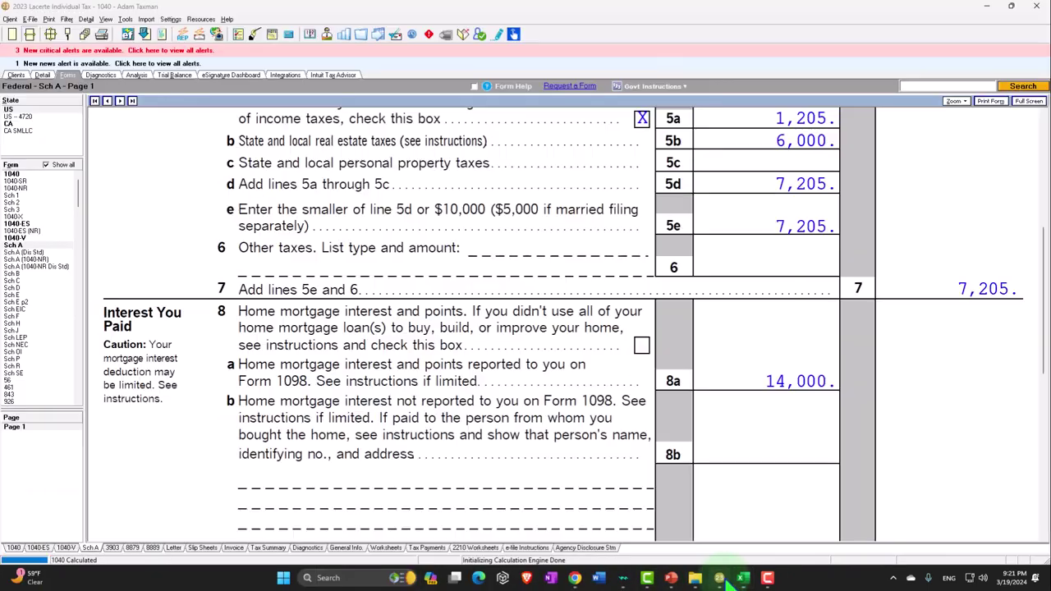
pyautogui.click(743, 579)
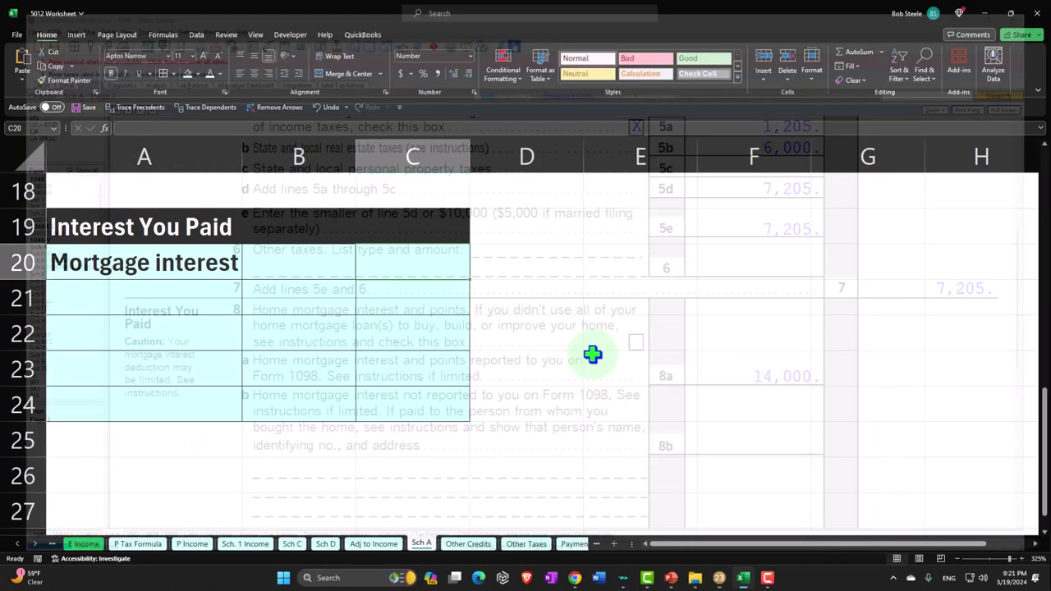
pyautogui.write('14,000')
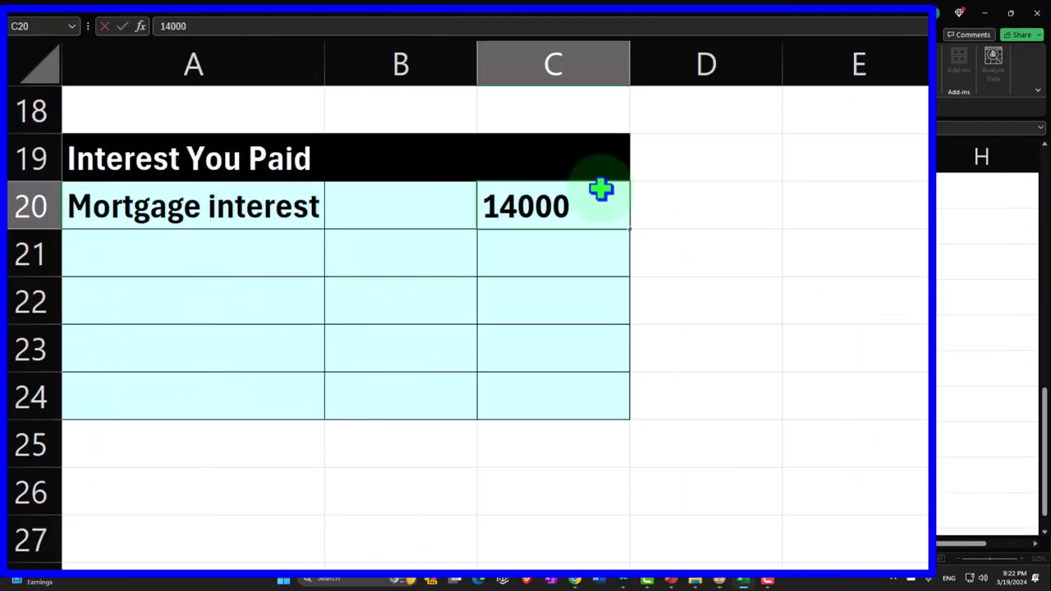
pyautogui.press('Return')
# Enter the total row label "Total interst you paid" in cell A25.
pyautogui.press('Return')
pyautogui.press('Return')
pyautogui.press('Return')
pyautogui.press('Return')
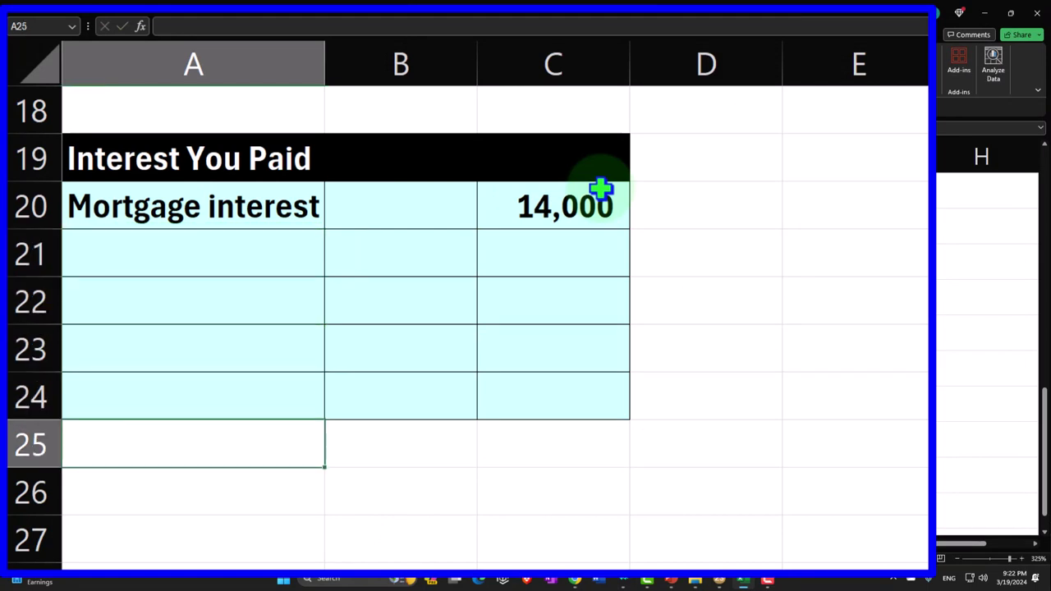
pyautogui.write('Total inters')
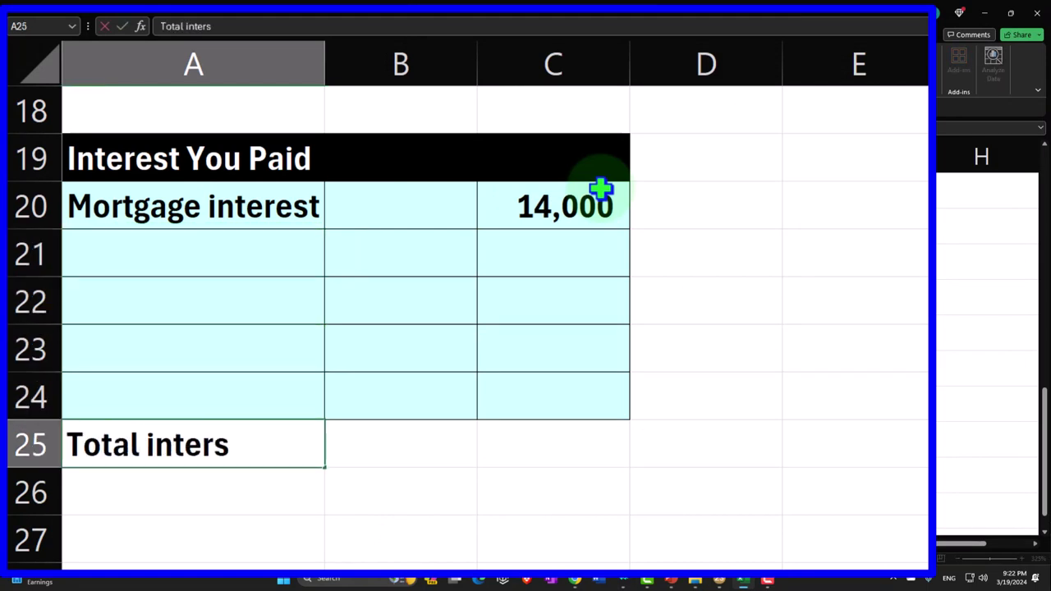
pyautogui.write('t you paid')
# Total the interest amounts in cell D25 with a SUM of C20:C24.
pyautogui.press('Tab')
pyautogui.press('Tab')
pyautogui.press('Tab')
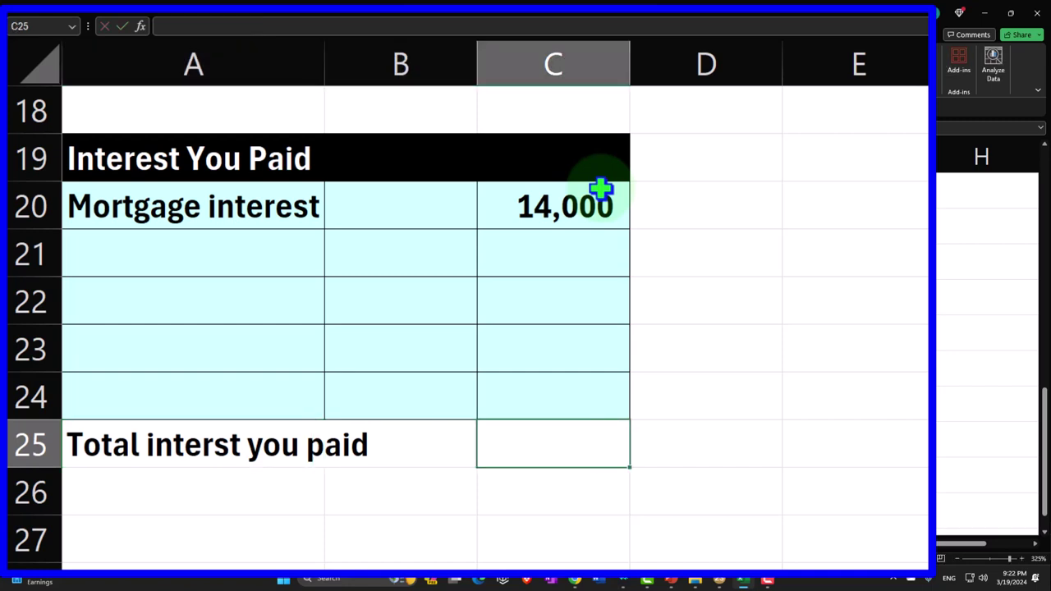
pyautogui.write('=sum(')
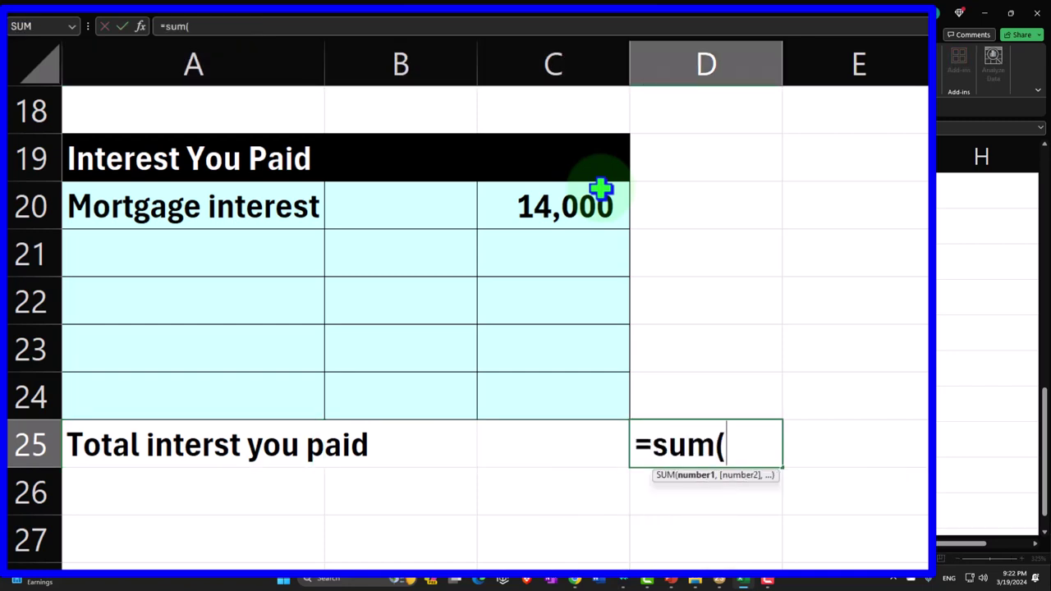
pyautogui.press('Left')
pyautogui.press('Up')
pyautogui.hotkey('shift', 'Up')
pyautogui.hotkey('shift', 'Up')
pyautogui.hotkey('shift', 'Up')
pyautogui.hotkey('shift', 'Up')
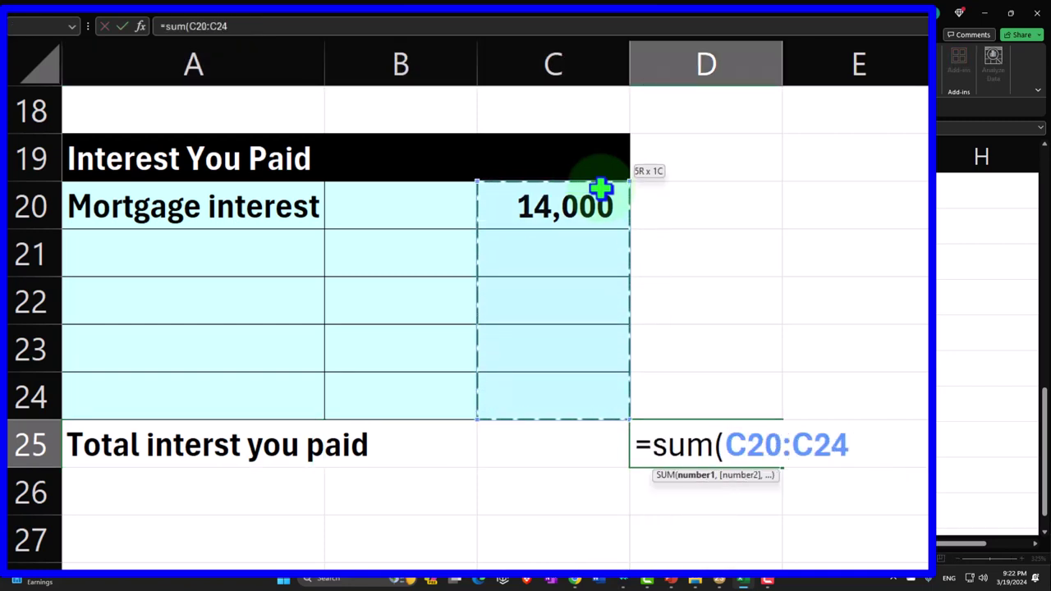
pyautogui.press('Return')
# Switch to the Lacerte return, check the Schedule A interest total and Gifts to Charity section, and switch back to Excel.
pyautogui.click(744, 581)
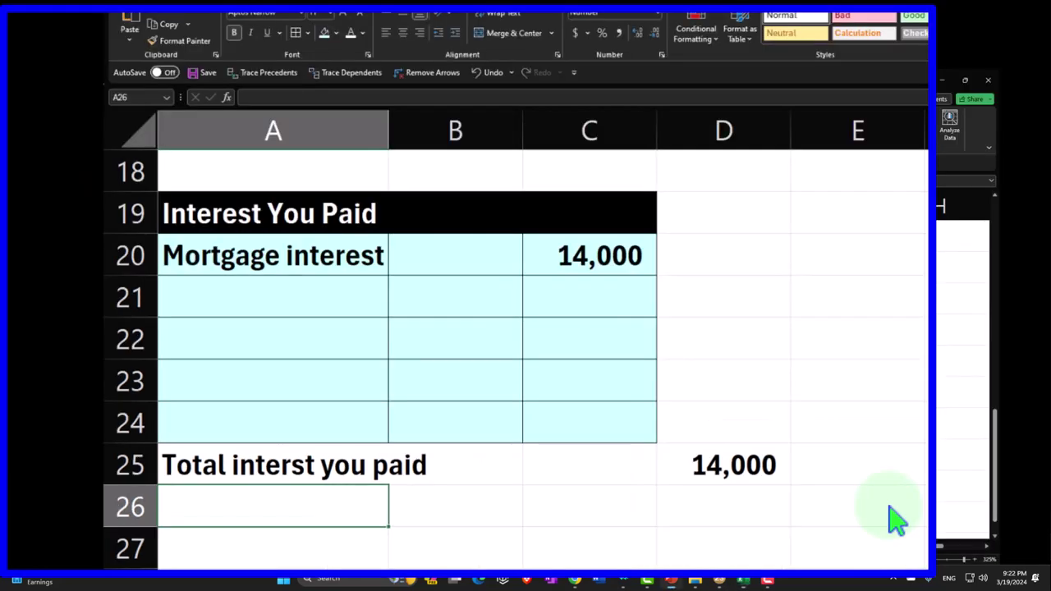
pyautogui.click(741, 582)
pyautogui.click(719, 580)
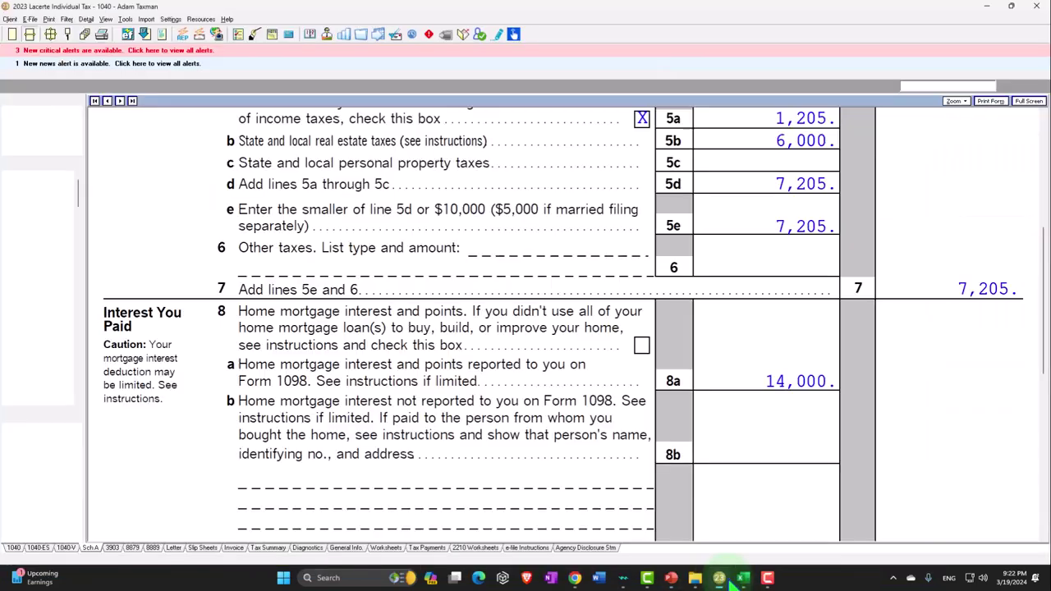
pyautogui.scroll(-3, 633, 433)
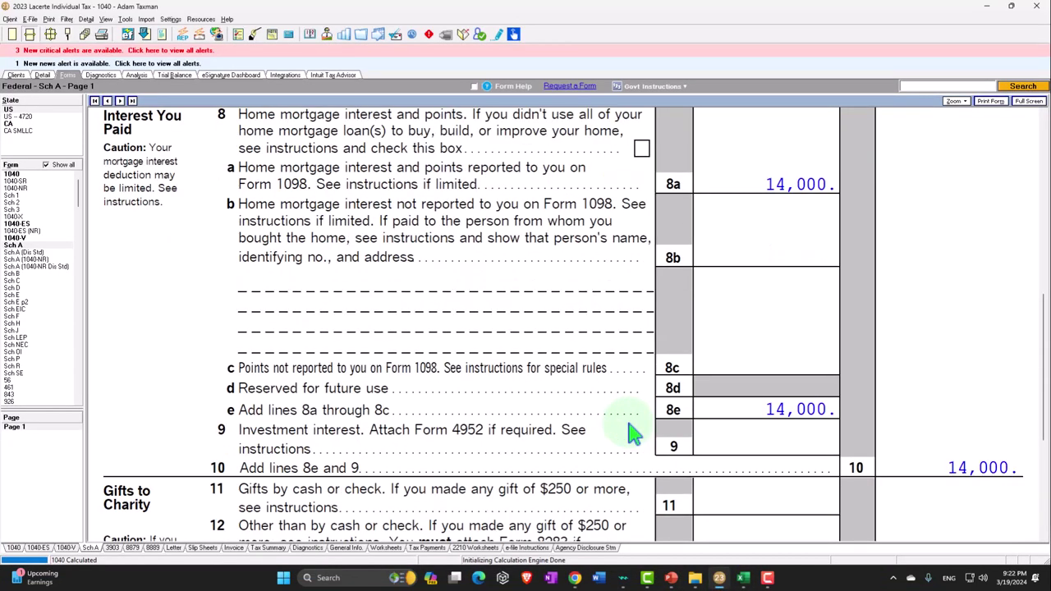
pyautogui.scroll(-3, 631, 427)
pyautogui.click(753, 579)
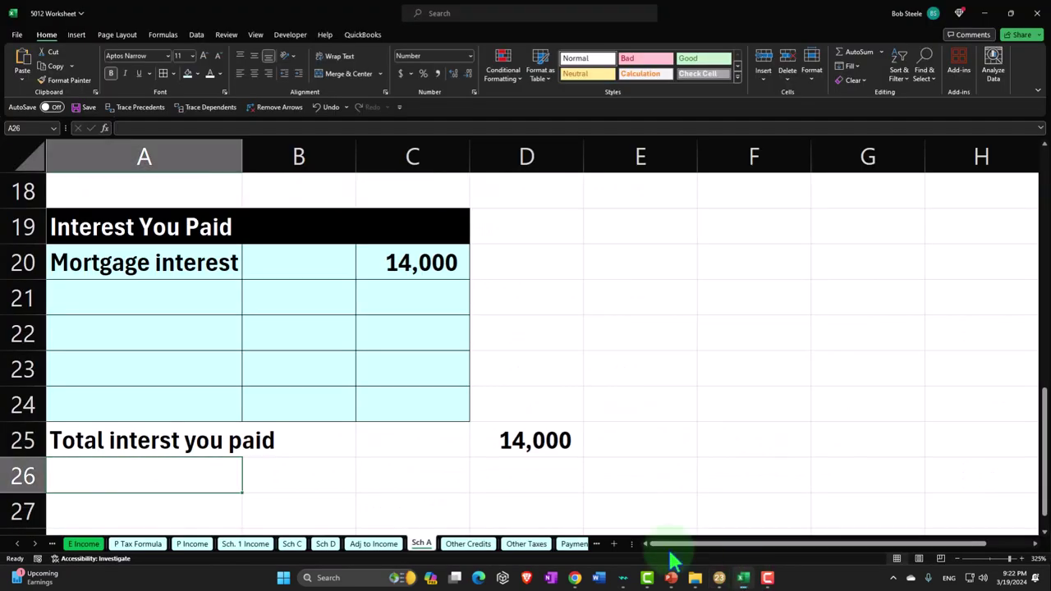
# Enter the section heading Gifts to Charity in cell A27.
pyautogui.click(129, 498)
pyautogui.write('Gifts to Ch')
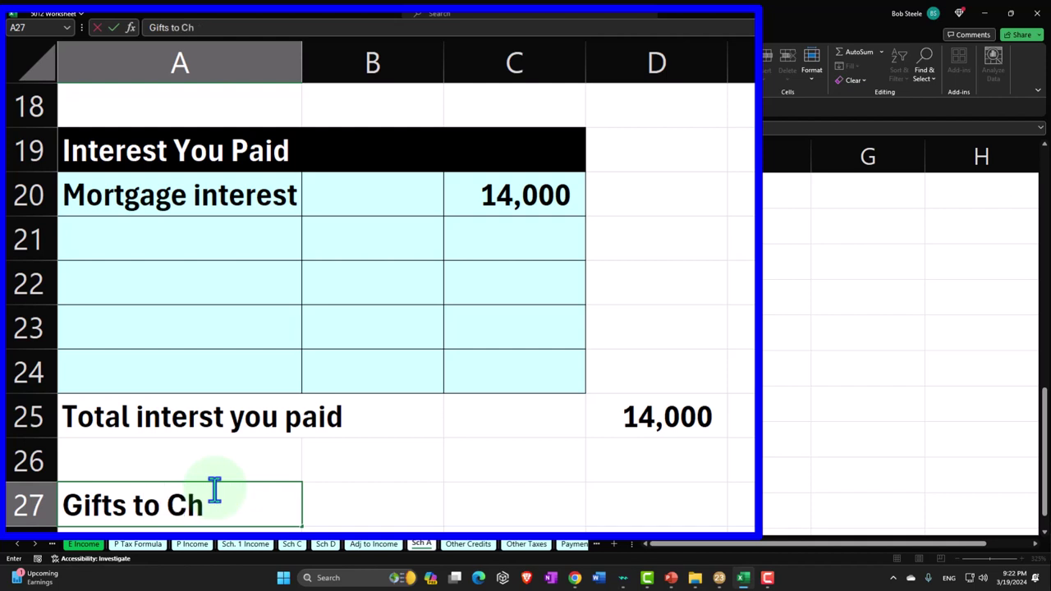
pyautogui.write('arity')
pyautogui.press('Return')
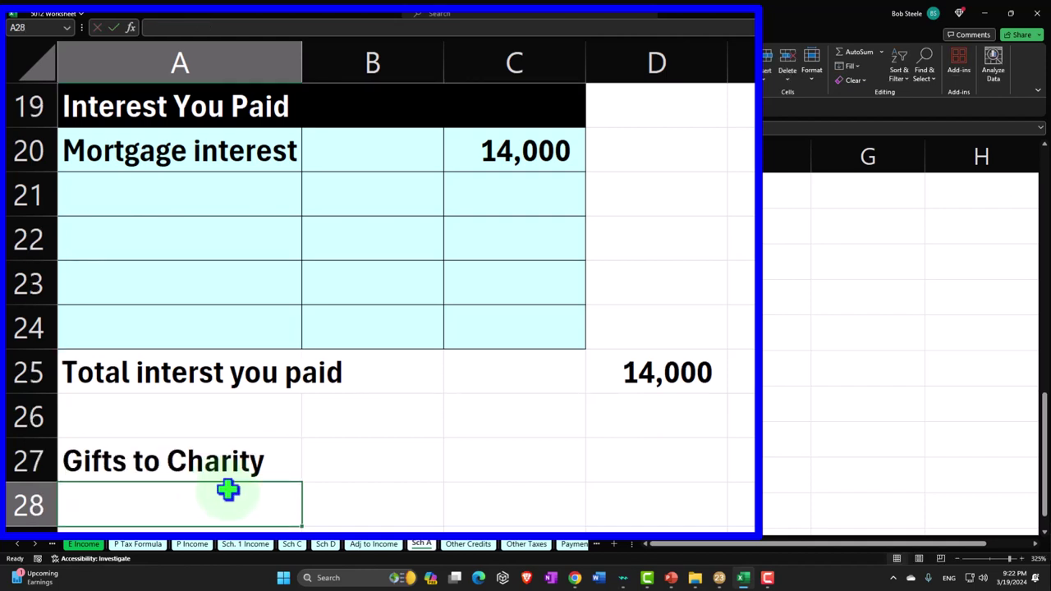
# Format the Gifts to Charity heading row A27:C27 with a black fill and white font.
pyautogui.scroll(-2, 247, 410)
pyautogui.scroll(1, 282, 293)
pyautogui.moveTo(258, 326); pyautogui.dragTo(501, 322)
pyautogui.click(194, 74)
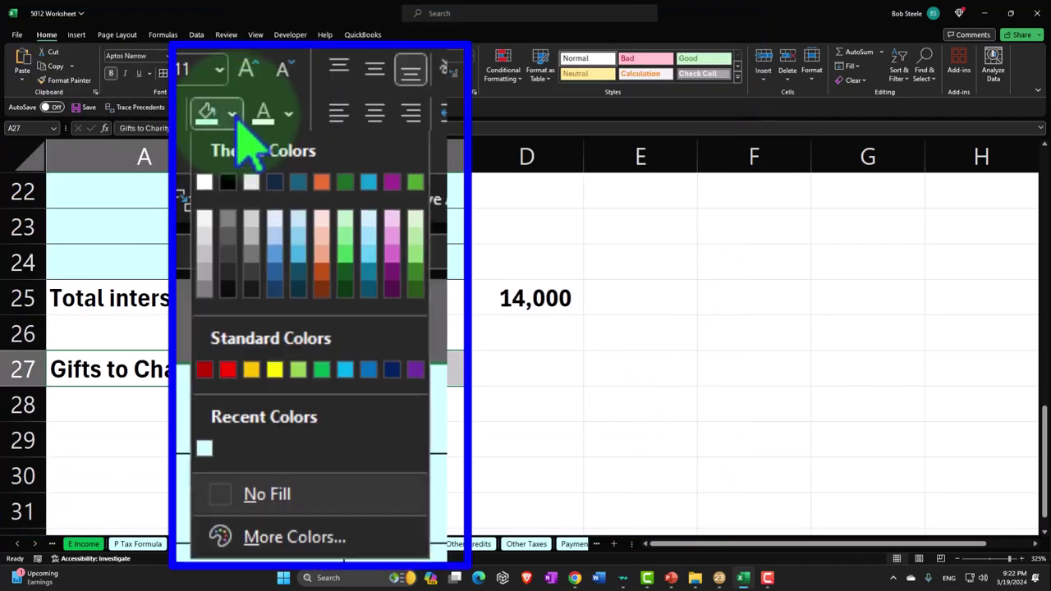
pyautogui.click(205, 94)
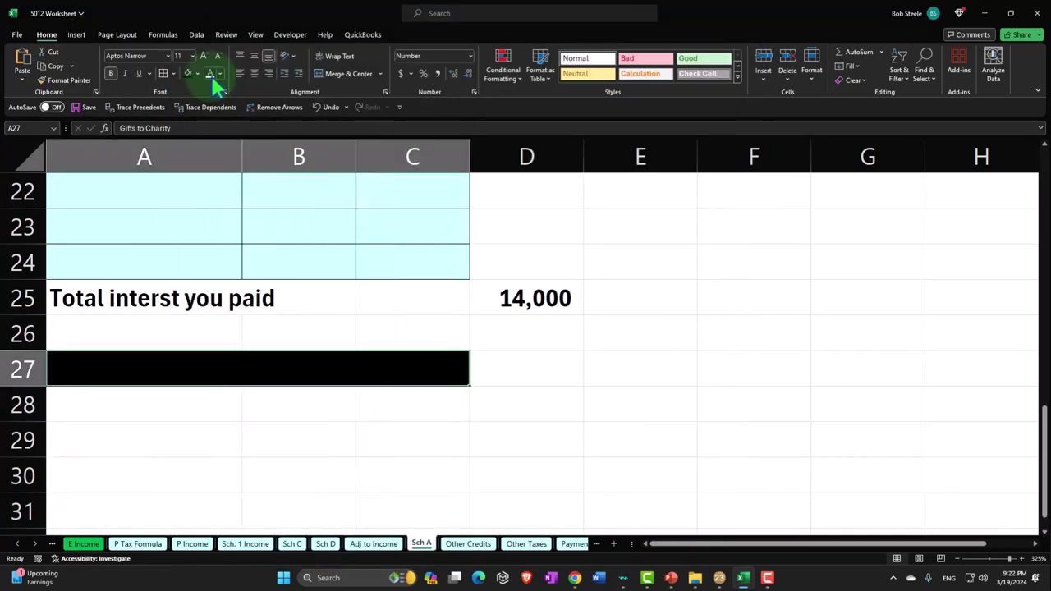
pyautogui.click(211, 75)
# Apply all borders and the recent light blue fill to cells A28:C32.
pyautogui.click(162, 410)
pyautogui.scroll(-3, 160, 402)
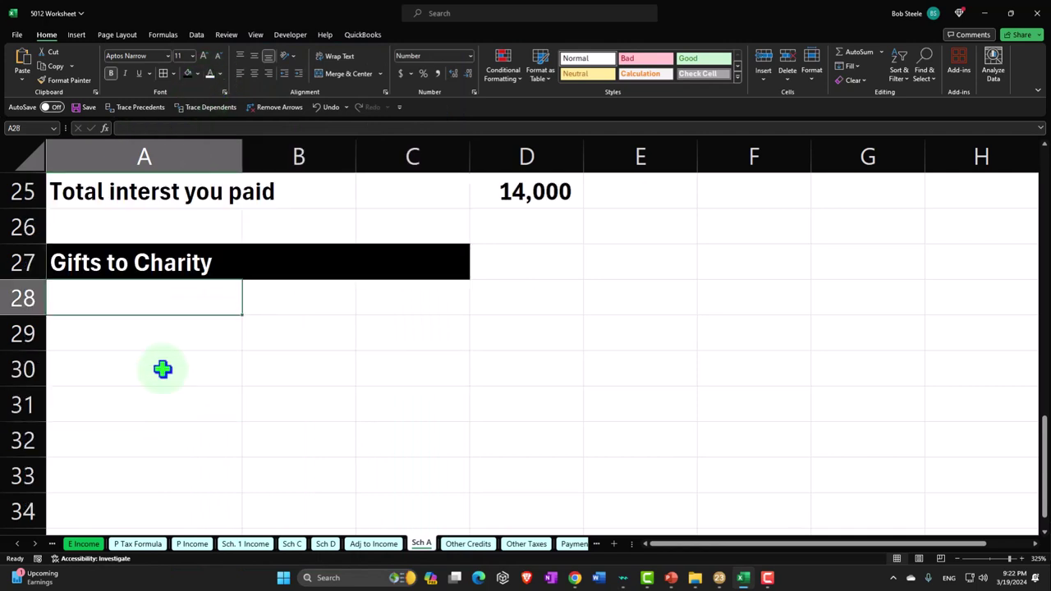
pyautogui.moveTo(145, 298); pyautogui.dragTo(389, 430)
pyautogui.click(164, 74)
pyautogui.click(198, 73)
pyautogui.click(202, 435)
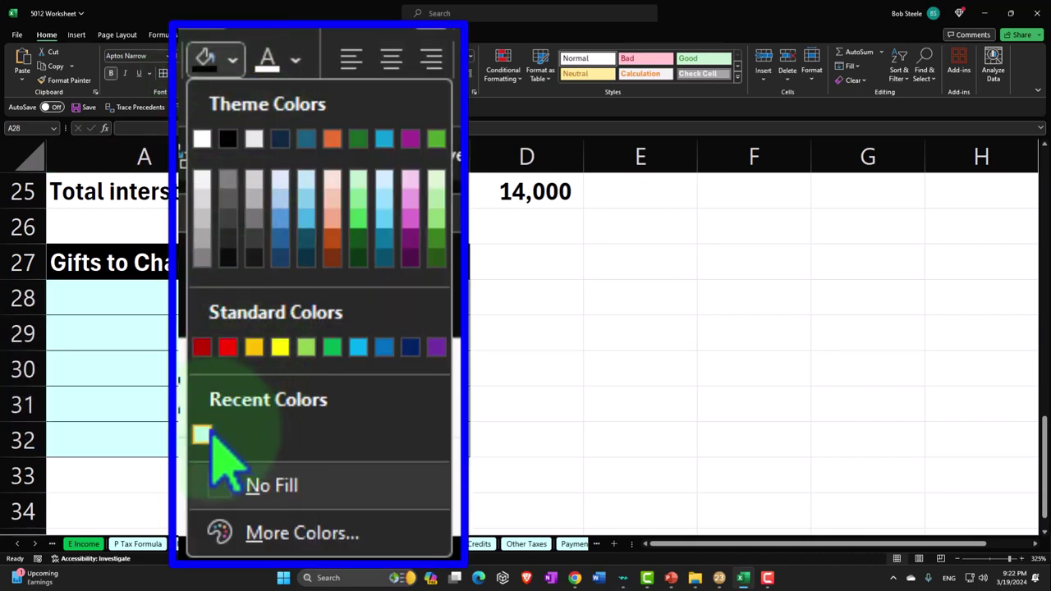
# Enter the total row label Total gifts to charity in cell A33.
pyautogui.click(128, 469)
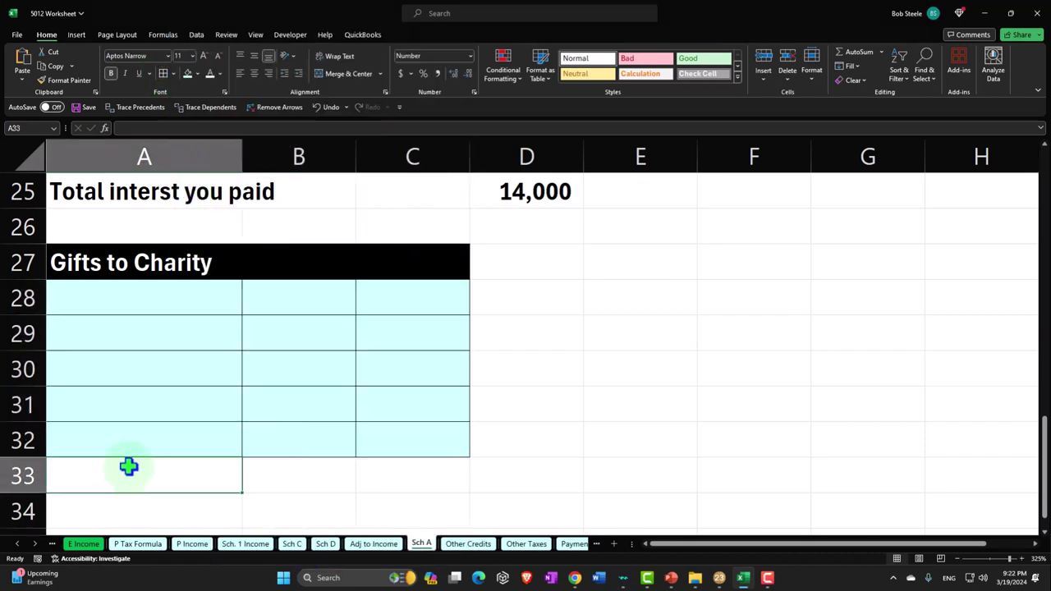
pyautogui.write('total')
pyautogui.press('BackSpace')
pyautogui.press('BackSpace')
pyautogui.press('BackSpace')
pyautogui.press('BackSpace')
pyautogui.press('BackSpace')
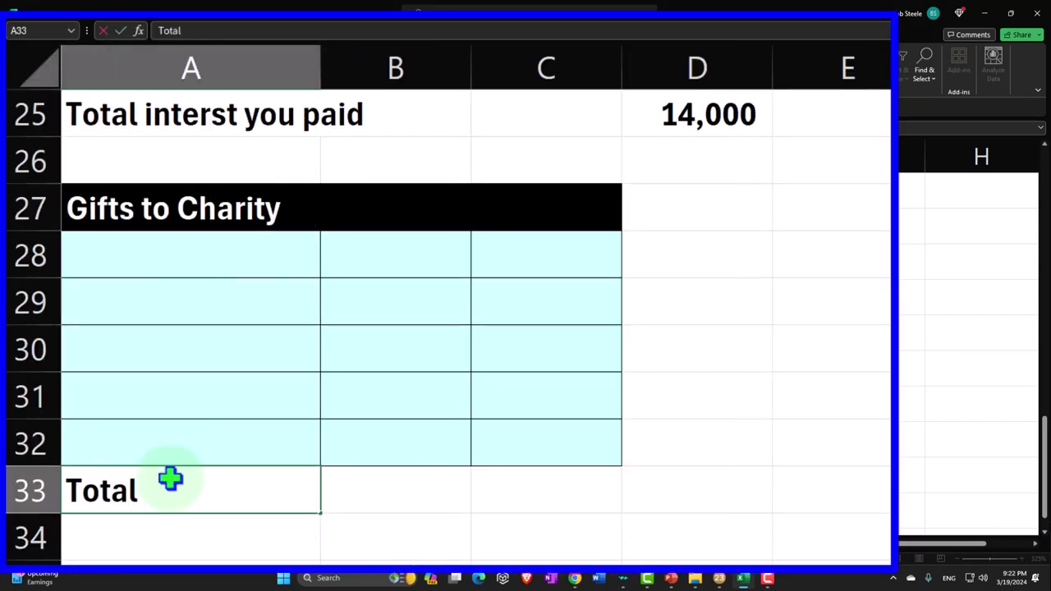
pyautogui.write('Total gifts to ')
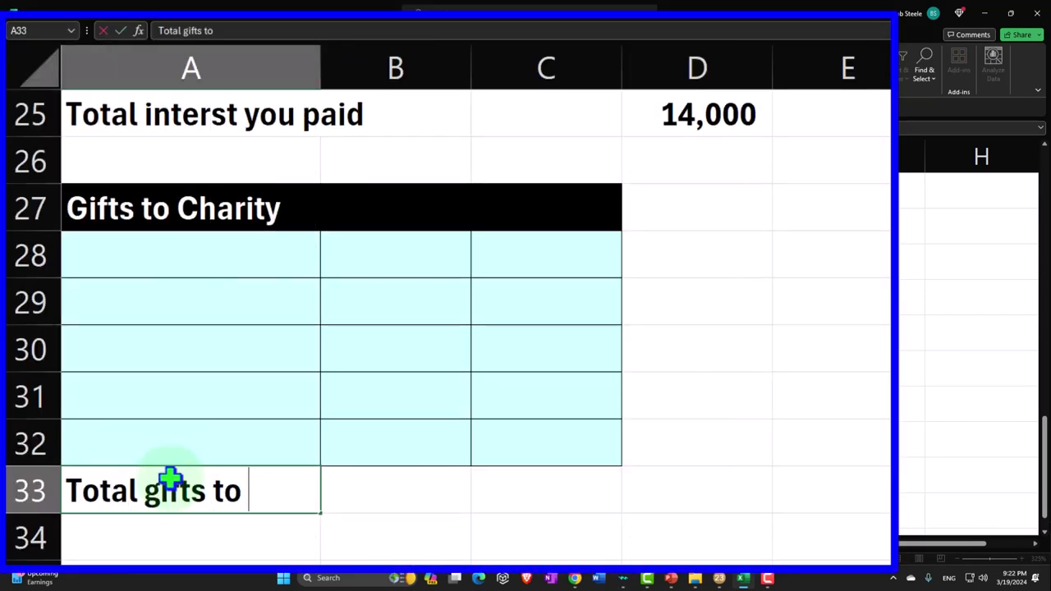
pyautogui.write('cha')
# Total the charity amounts in cell D33 with a SUM of C28:C32.
pyautogui.press('Tab')
pyautogui.press('Tab')
pyautogui.press('Tab')
pyautogui.write('=sum(')
pyautogui.press('Left')
pyautogui.press('Up')
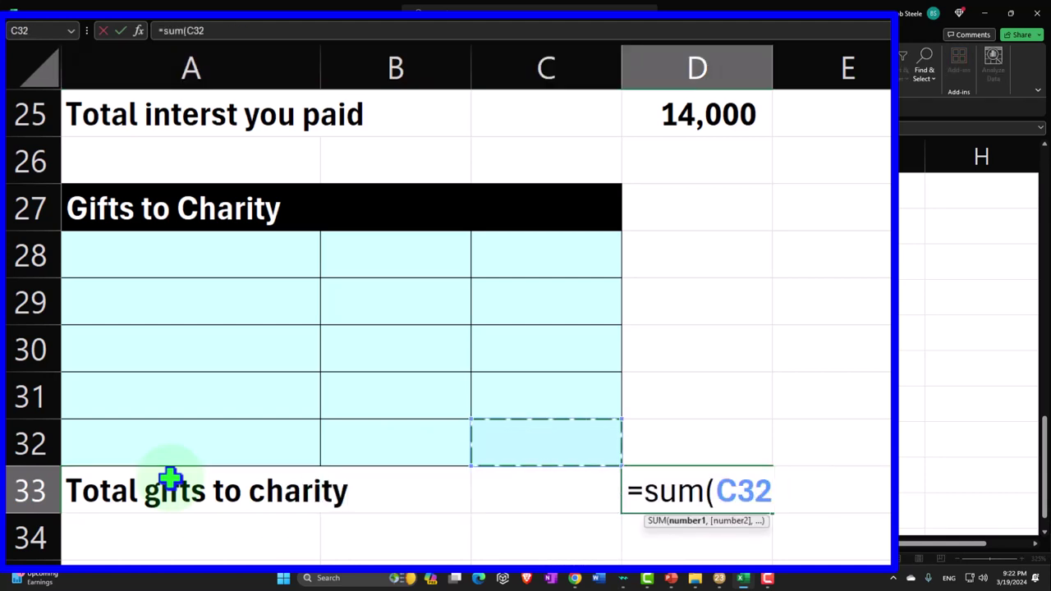
pyautogui.hotkey('shift', 'Up')
pyautogui.hotkey('shift', 'Up')
pyautogui.hotkey('shift', 'Up')
pyautogui.hotkey('shift', 'Up')
pyautogui.press('Return')
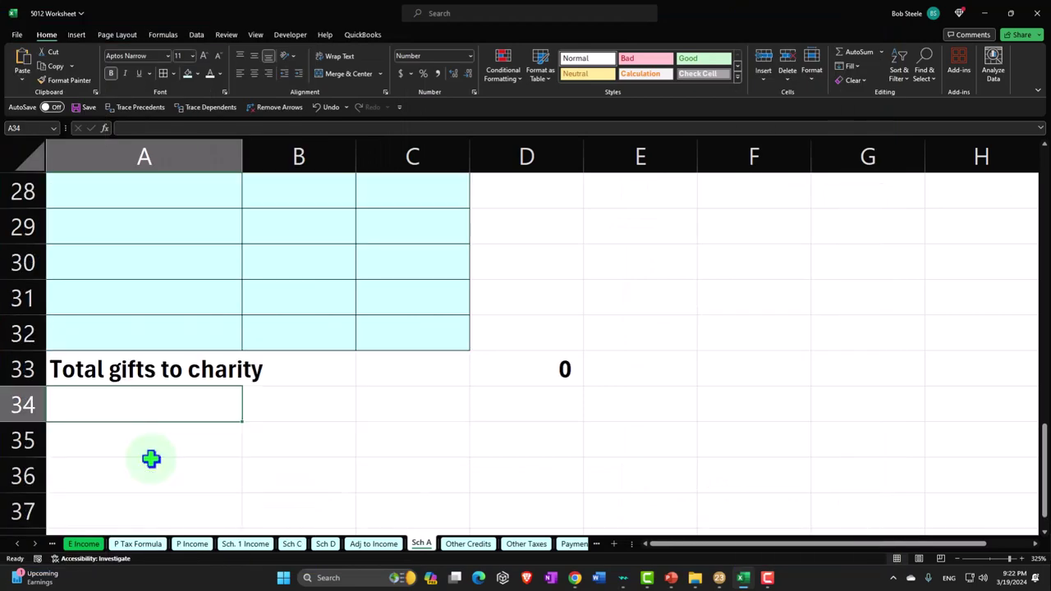
# Check the next section on the tax return's Schedule A and enter the heading Casualty & Theft Losses in worksheet cell A35.
pyautogui.scroll(-1, 150, 458)
pyautogui.click(719, 577)
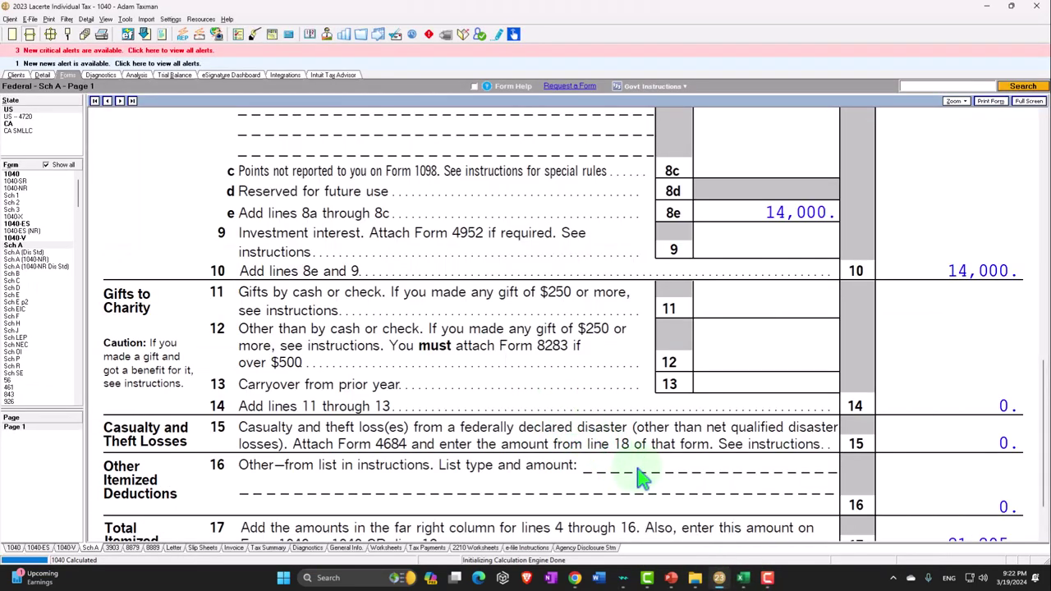
pyautogui.click(743, 577)
pyautogui.click(124, 338)
pyautogui.write('The')
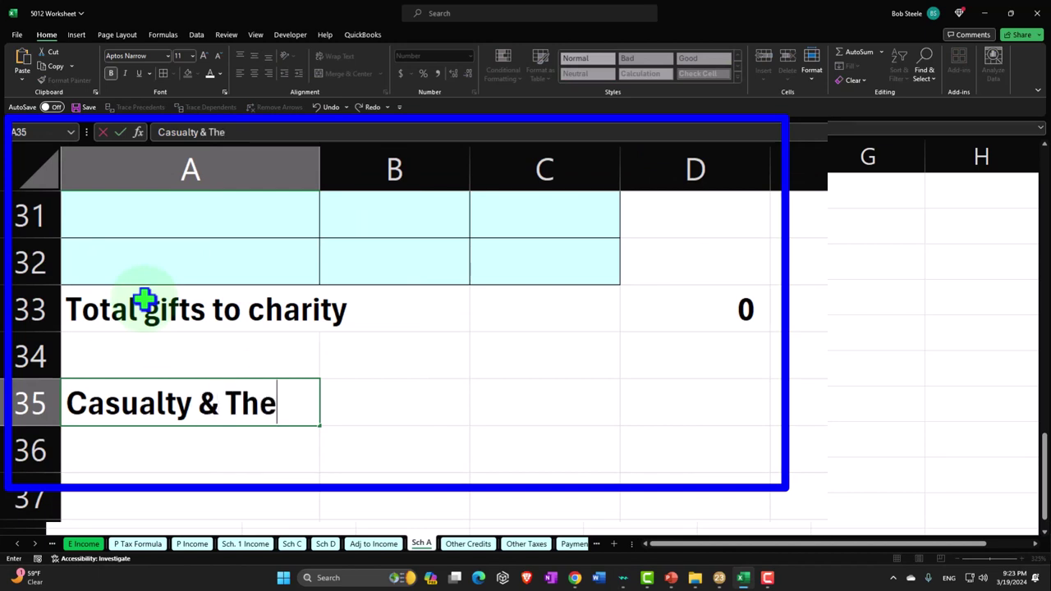
pyautogui.write('ft Loss')
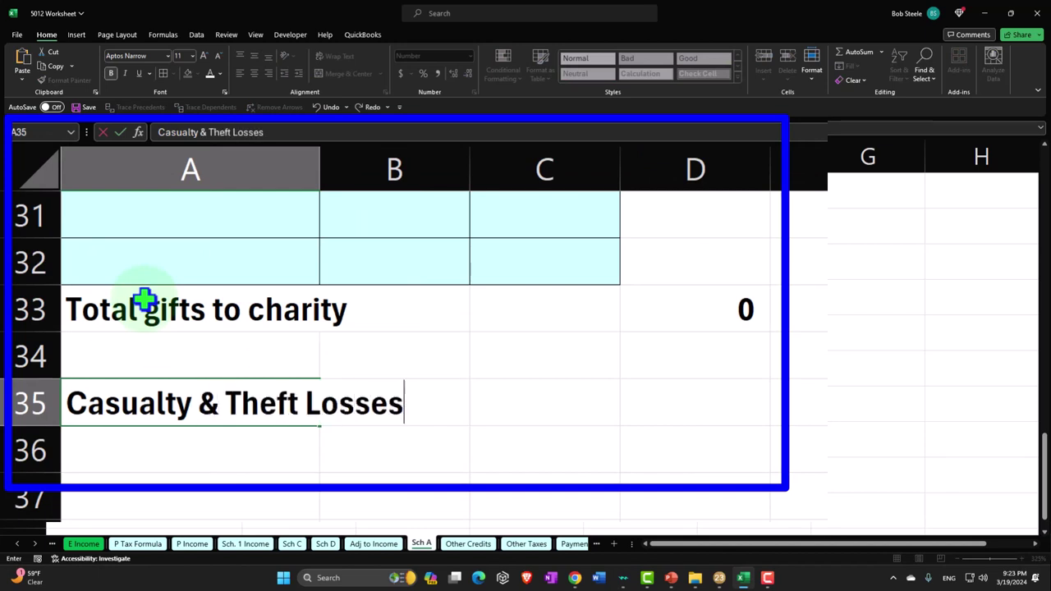
pyautogui.write('es')
pyautogui.press('Return')
# Format the Casualty & Theft Losses heading row A35:C35 with a black fill and white font.
pyautogui.moveTo(220, 408); pyautogui.dragTo(506, 406)
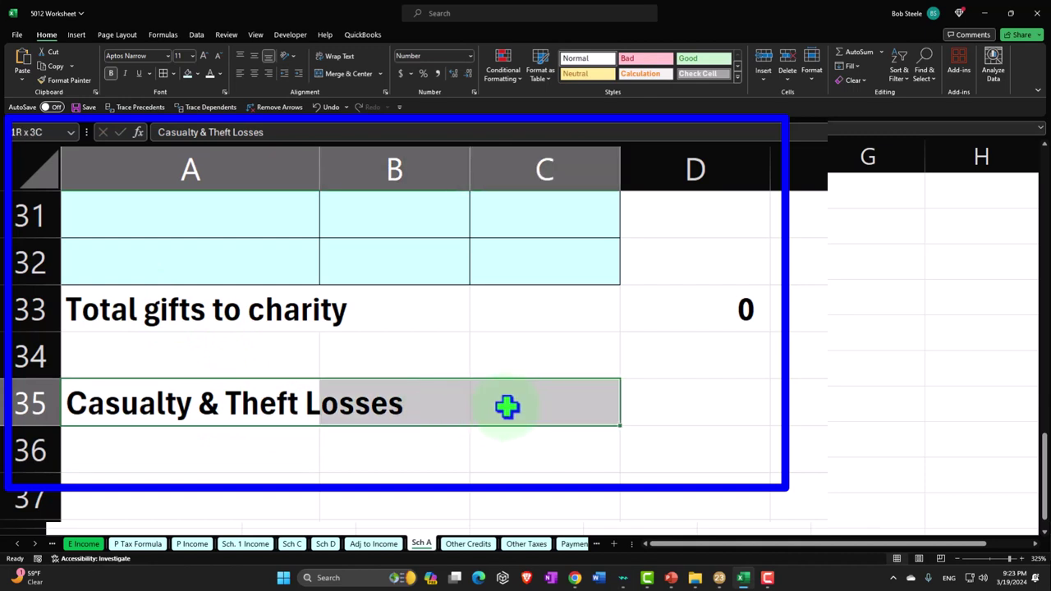
pyautogui.click(197, 73)
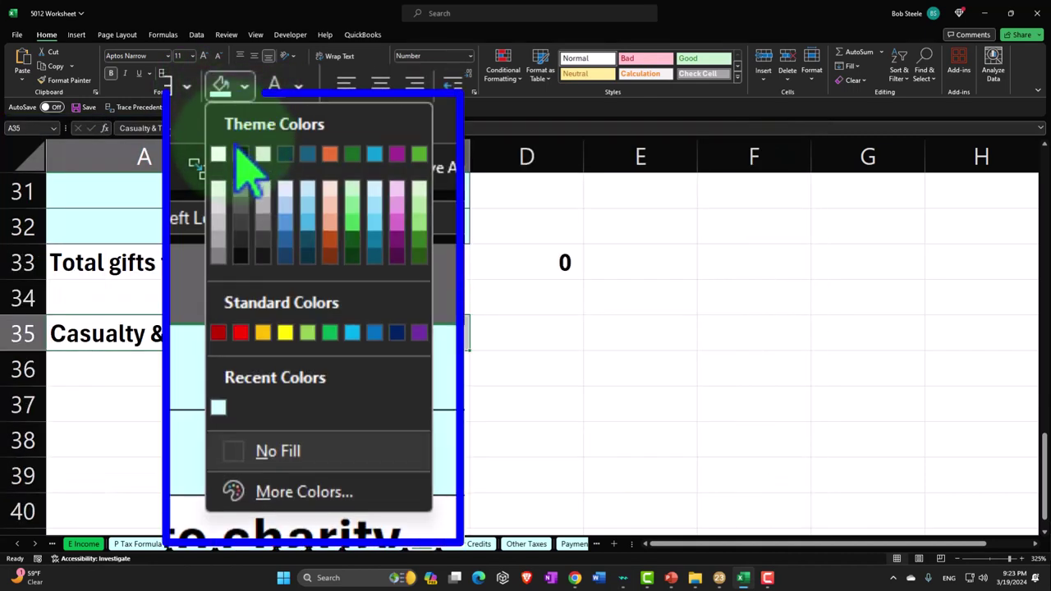
pyautogui.click(237, 156)
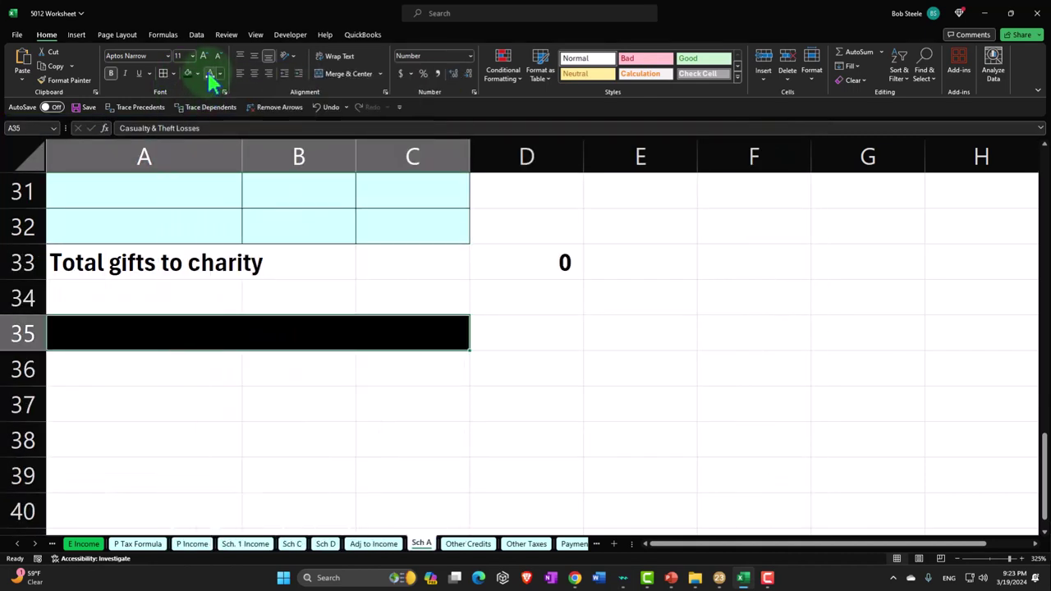
pyautogui.click(210, 73)
# Apply all borders and the recent light blue fill to cells A36:C39.
pyautogui.click(124, 363)
pyautogui.moveTo(124, 362); pyautogui.dragTo(394, 459)
pyautogui.click(281, 146)
pyautogui.click(198, 70)
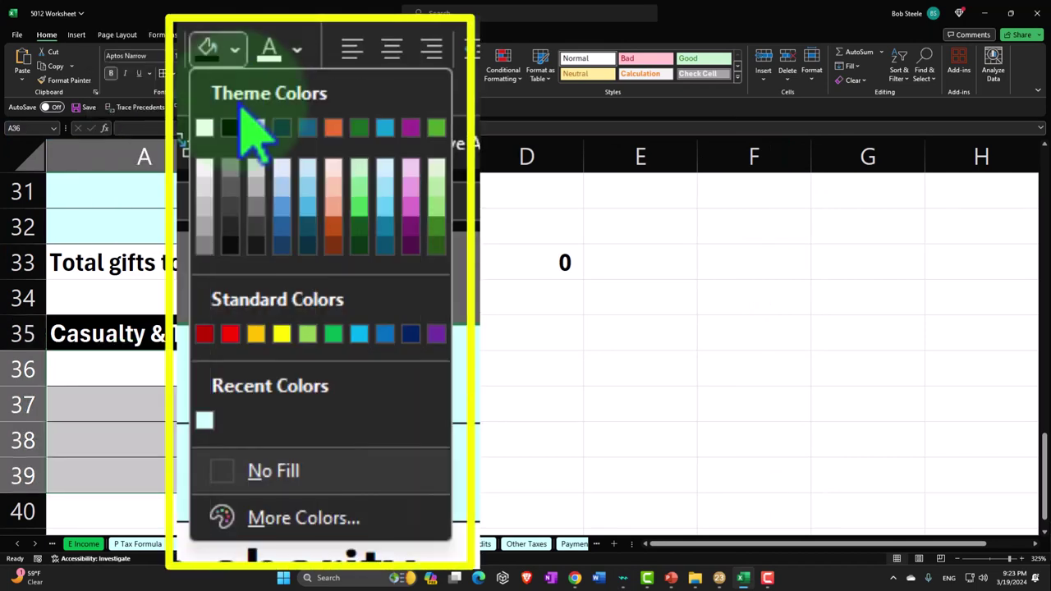
pyautogui.click(205, 420)
pyautogui.click(177, 394)
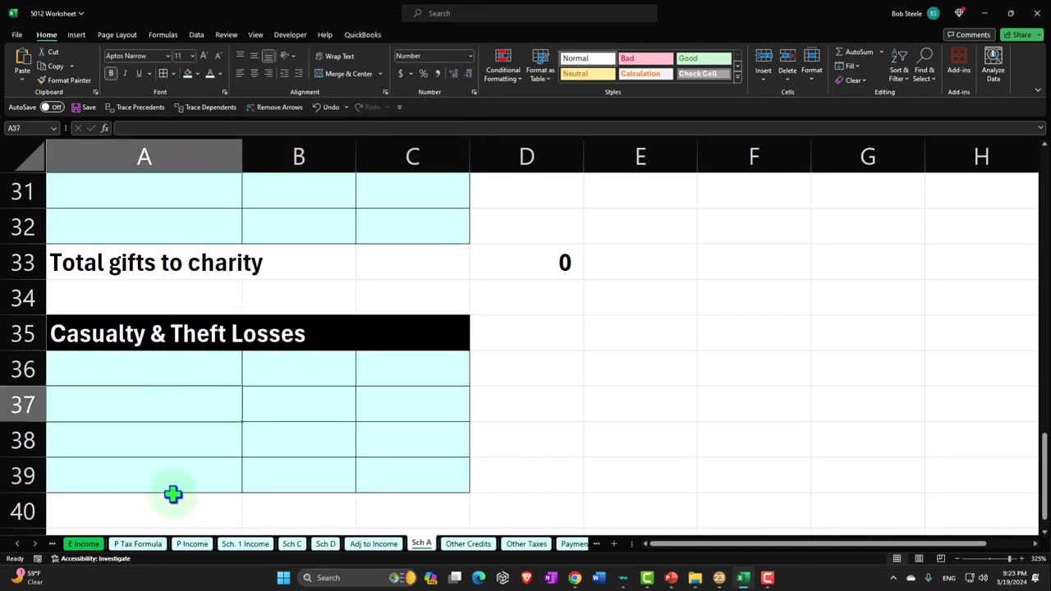
# Enter the total row label Casualty & theft losses in cell A40.
pyautogui.click(159, 513)
pyautogui.scroll(-1, 161, 458)
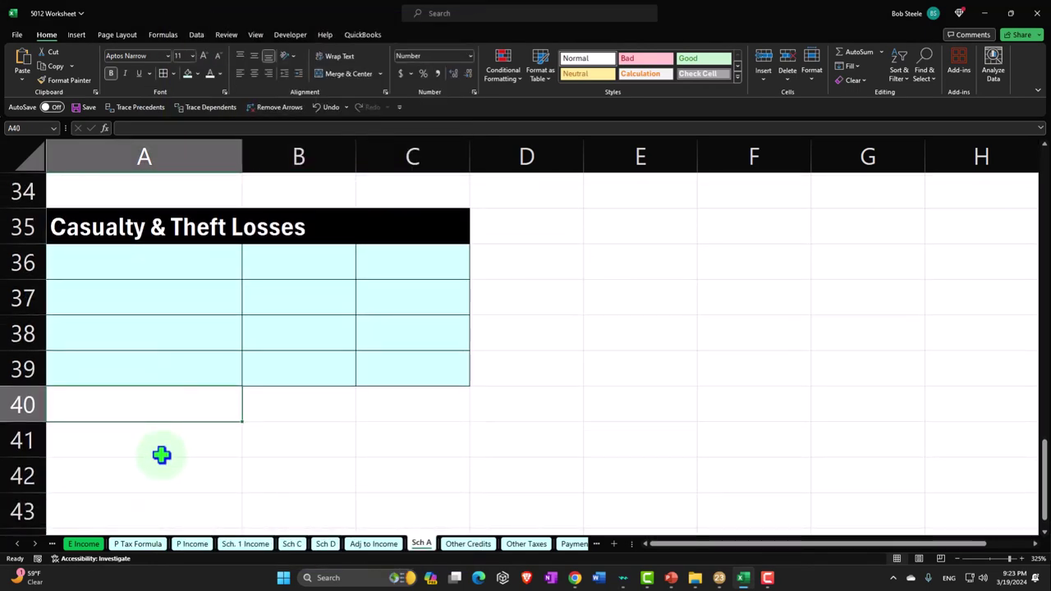
pyautogui.write('Casualty & theft losses')
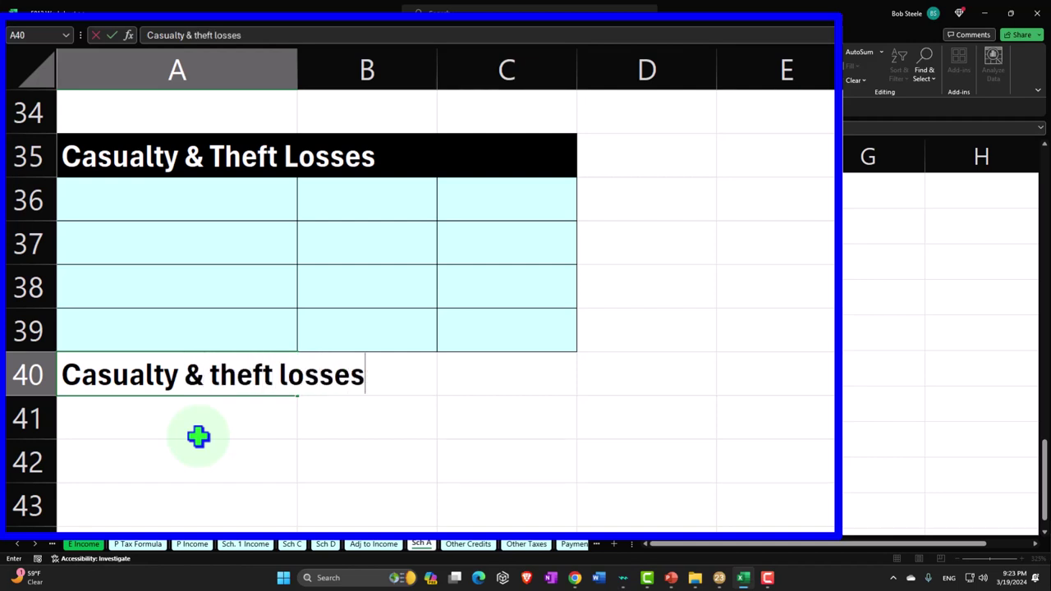
# Total the casualty and theft amounts in cell D40 with a SUM of C36:C39.
pyautogui.press('Tab')
pyautogui.press('Tab')
pyautogui.press('Tab')
pyautogui.write('=sum(')
pyautogui.press('Left')
pyautogui.press('Up')
pyautogui.hotkey('shift', 'Up')
pyautogui.hotkey('shift', 'Up')
pyautogui.hotkey('shift', 'Up')
pyautogui.press('Return')
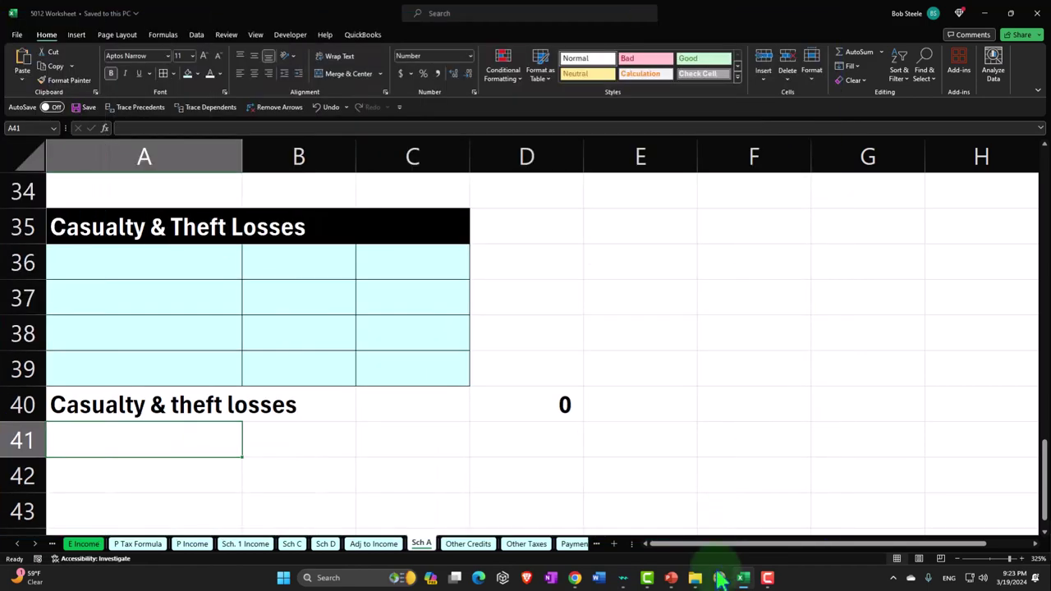
# Check the remaining Schedule A lines in the tax return and enter the heading Other Itemized Deductions in worksheet cell A42.
pyautogui.click(718, 577)
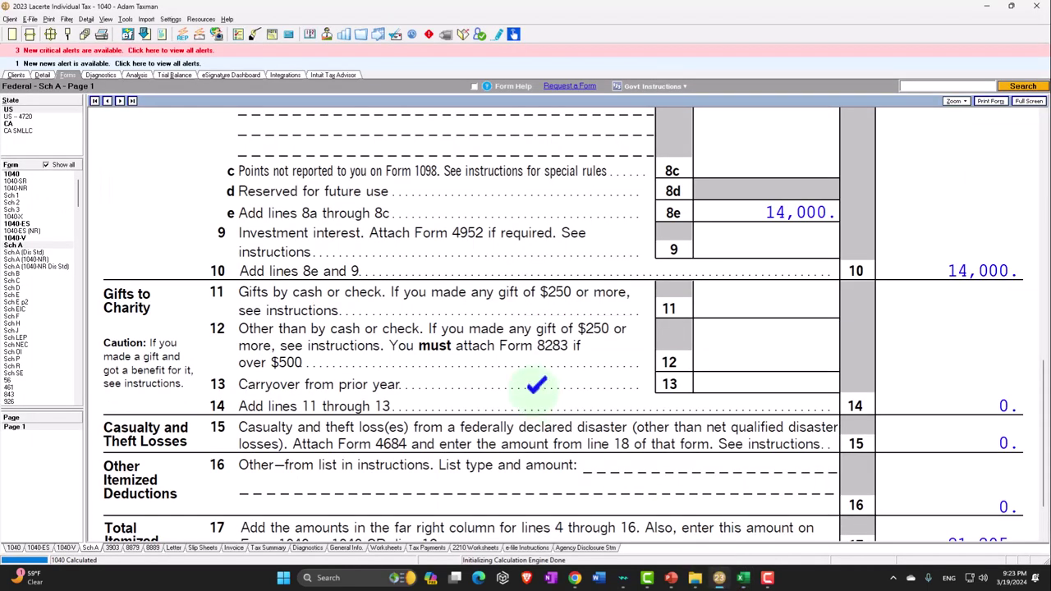
pyautogui.scroll(-2, 537, 385)
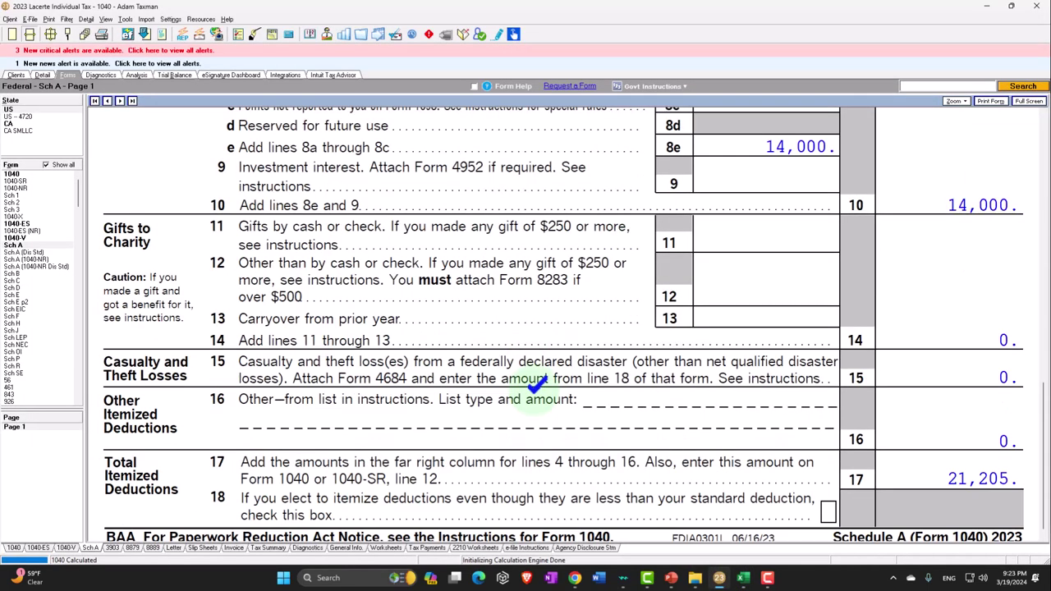
pyautogui.click(743, 578)
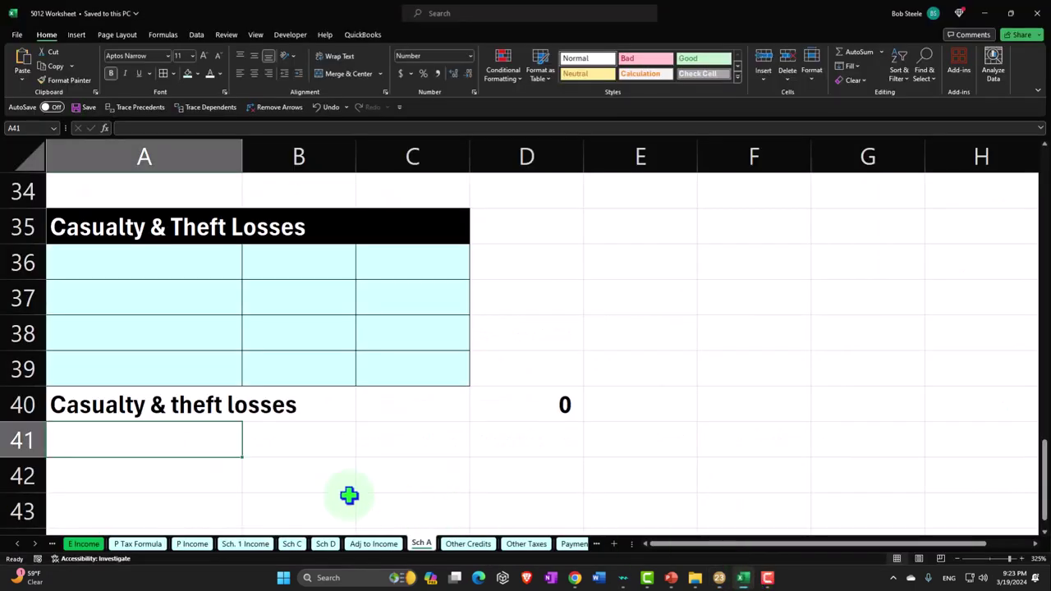
pyautogui.click(190, 479)
pyautogui.write('Other Itemized')
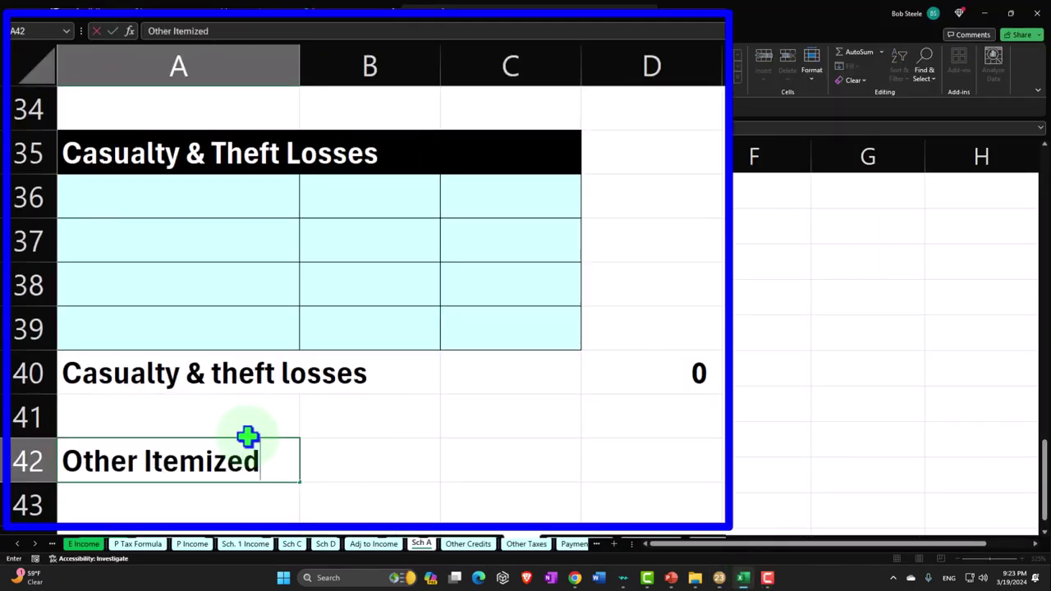
pyautogui.write(' Deduction')
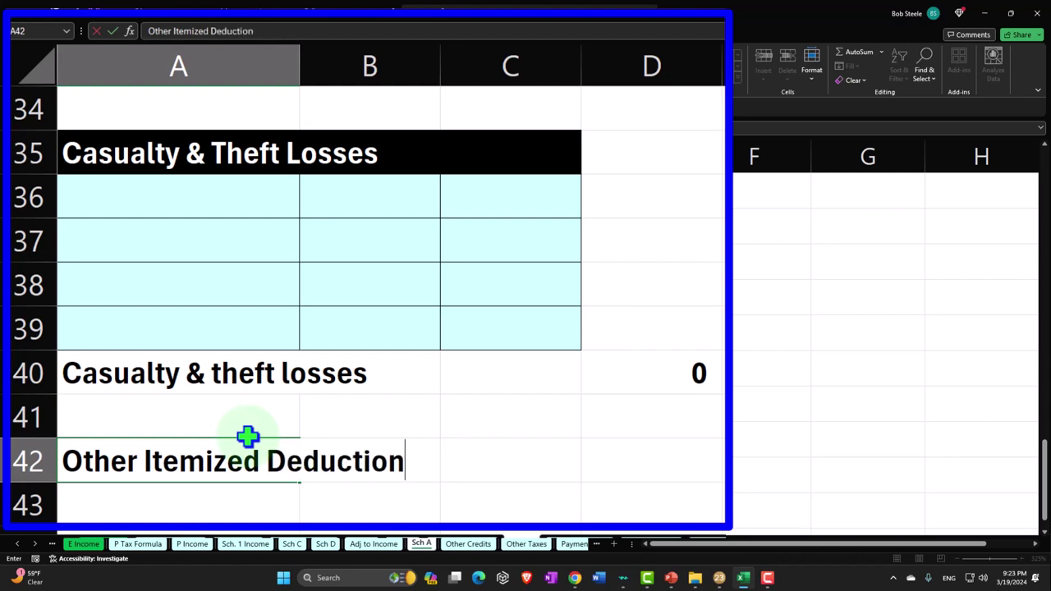
pyautogui.write('s')
pyautogui.press('Return')
# Format the Other Itemized Deductions heading row A42:C42 with a black fill and white font.
pyautogui.scroll(-1, 249, 436)
pyautogui.moveTo(228, 326); pyautogui.dragTo(492, 325)
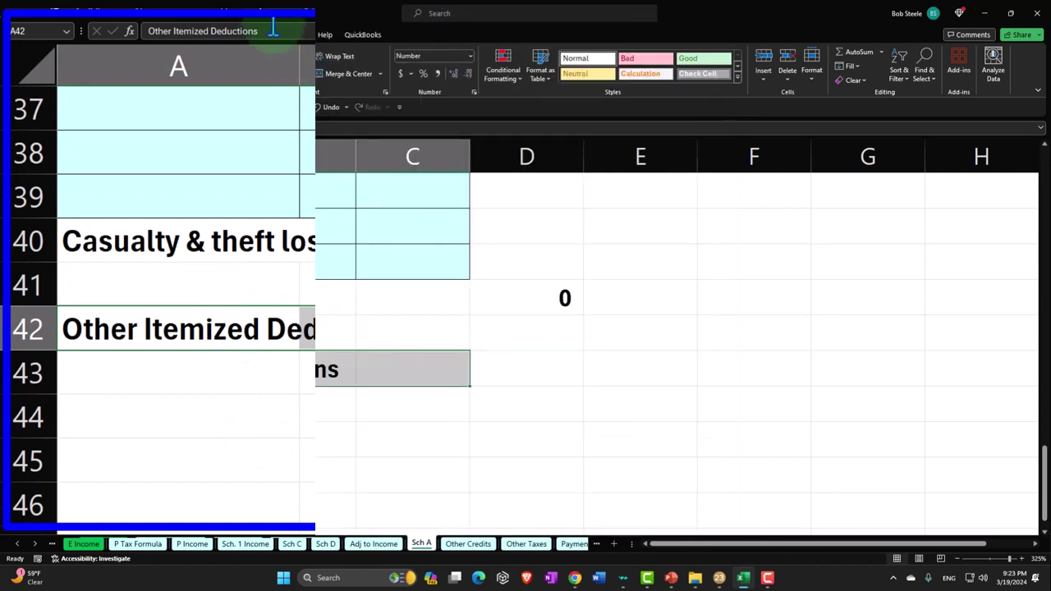
pyautogui.click(203, 74)
pyautogui.click(226, 165)
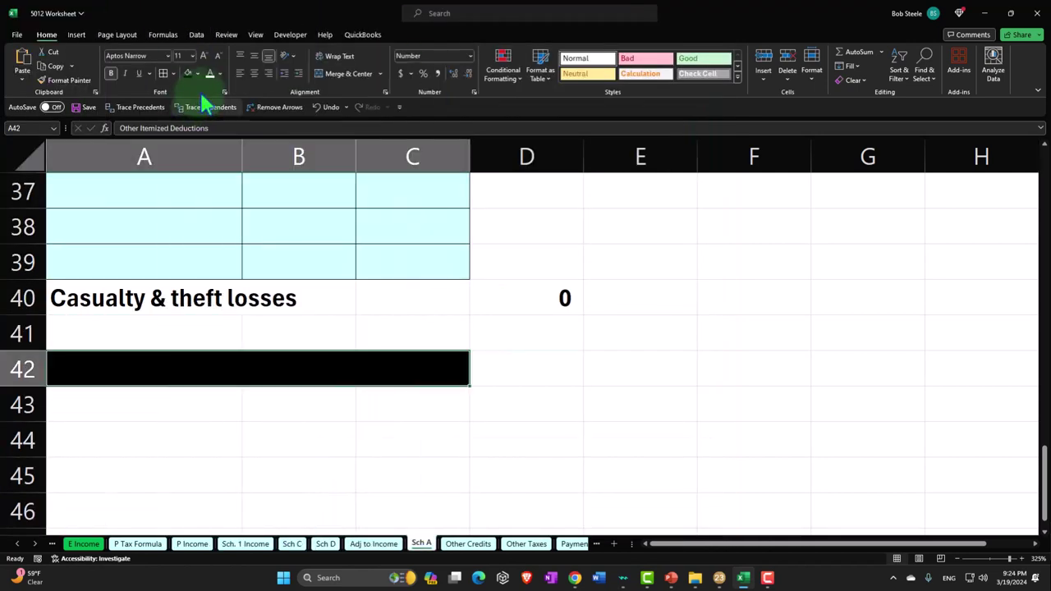
pyautogui.click(215, 74)
# Apply all borders and the recent light blue fill to cells A43:C47.
pyautogui.moveTo(156, 413); pyautogui.dragTo(376, 444)
pyautogui.moveTo(463, 418); pyautogui.dragTo(486, 447)
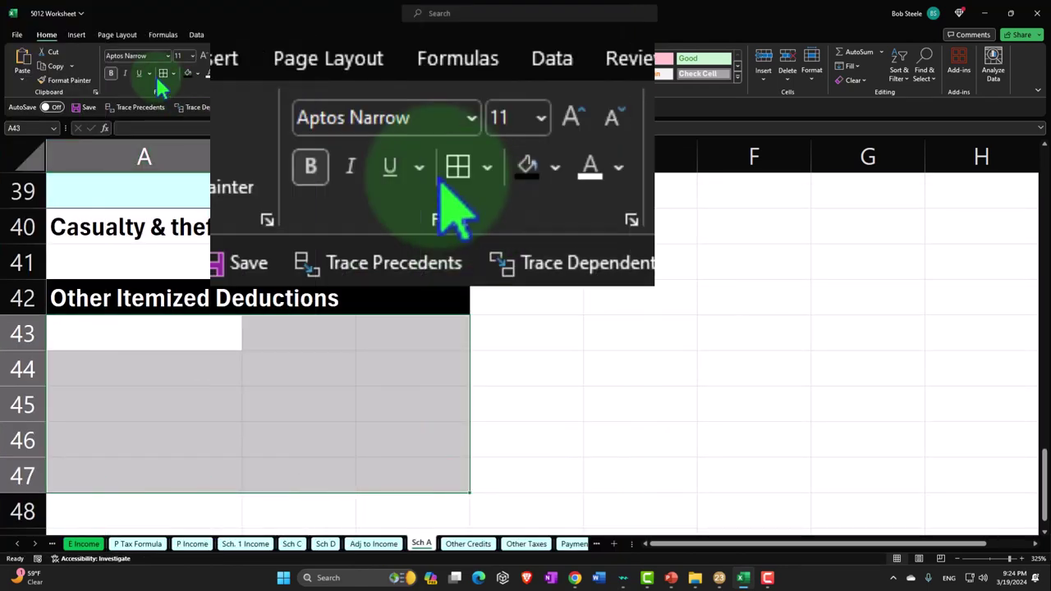
pyautogui.click(557, 167)
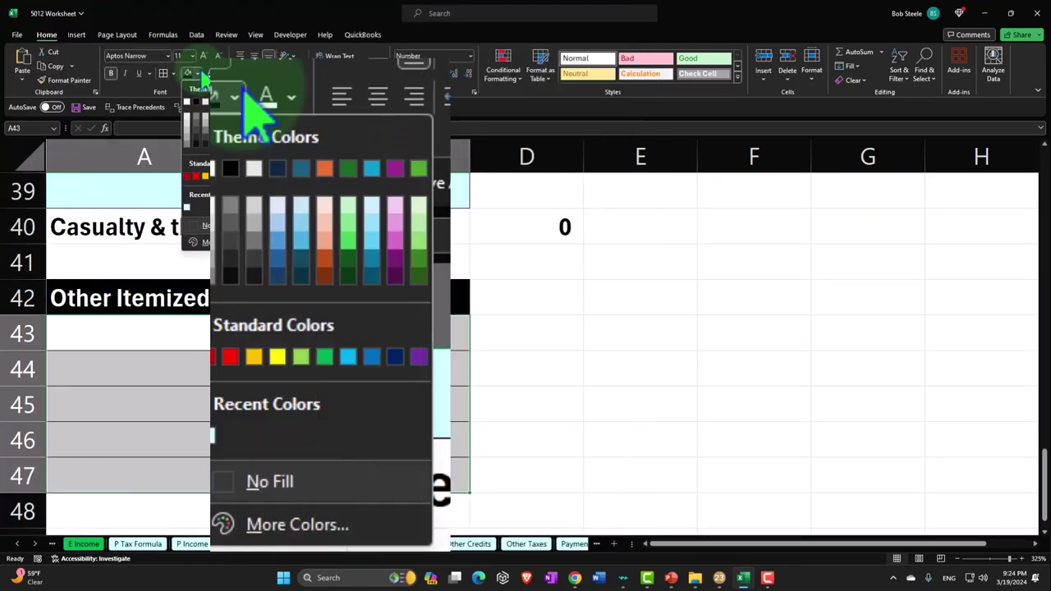
pyautogui.click(207, 435)
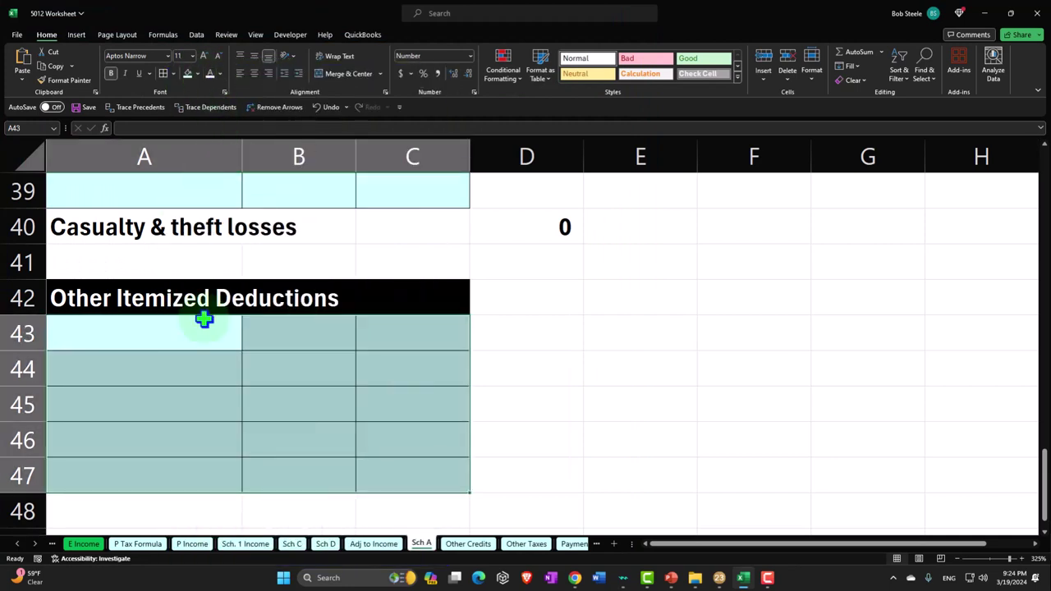
pyautogui.click(193, 439)
# Enter the total row label Total other itemized deductions in cell A48.
pyautogui.click(192, 510)
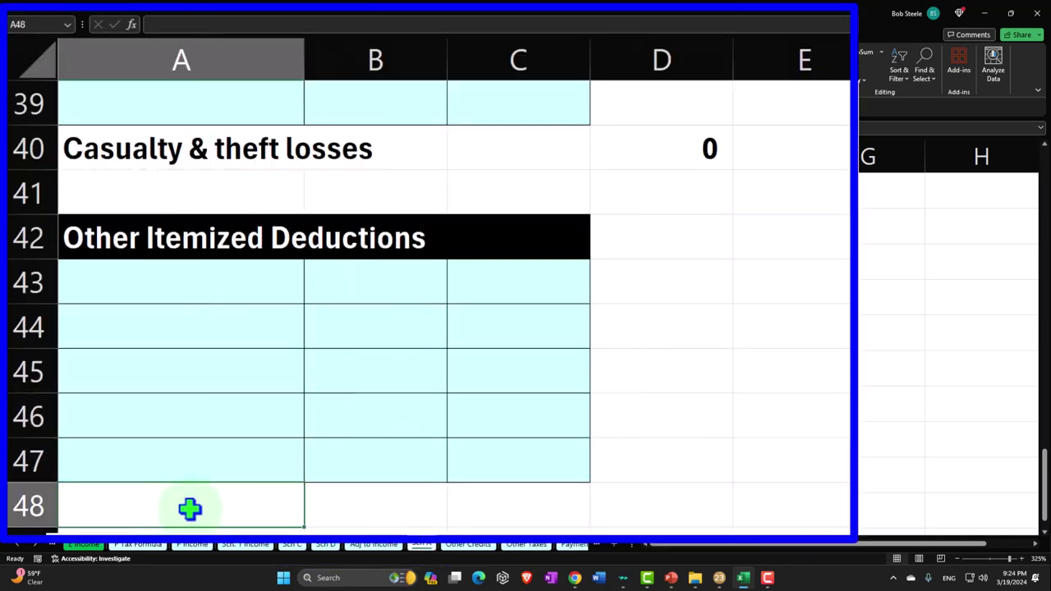
pyautogui.write('Other')
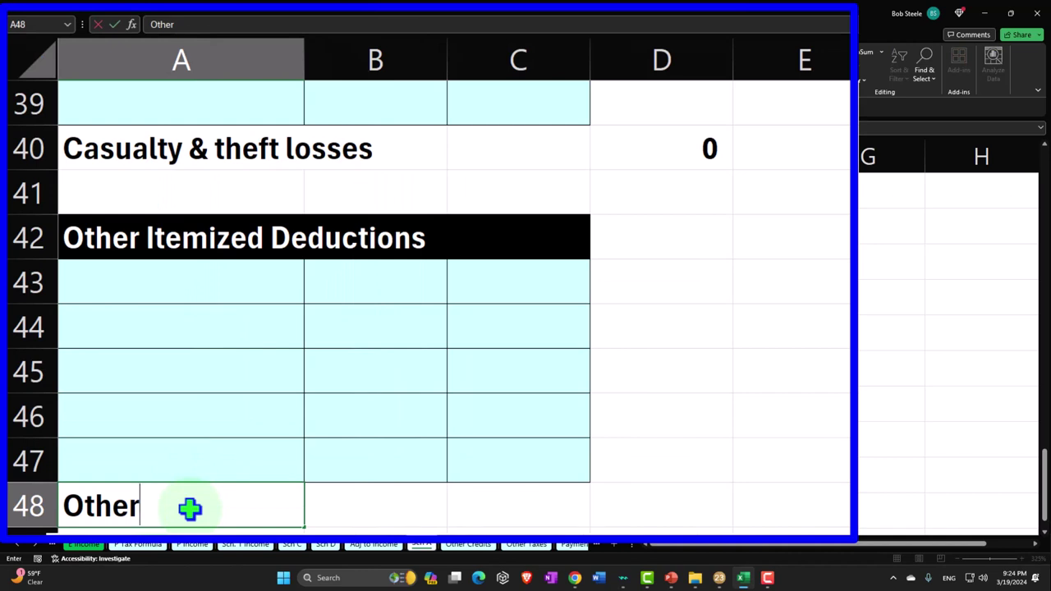
pyautogui.press('BackSpace')
pyautogui.press('BackSpace')
pyautogui.press('BackSpace')
pyautogui.press('BackSpace')
pyautogui.press('BackSpace')
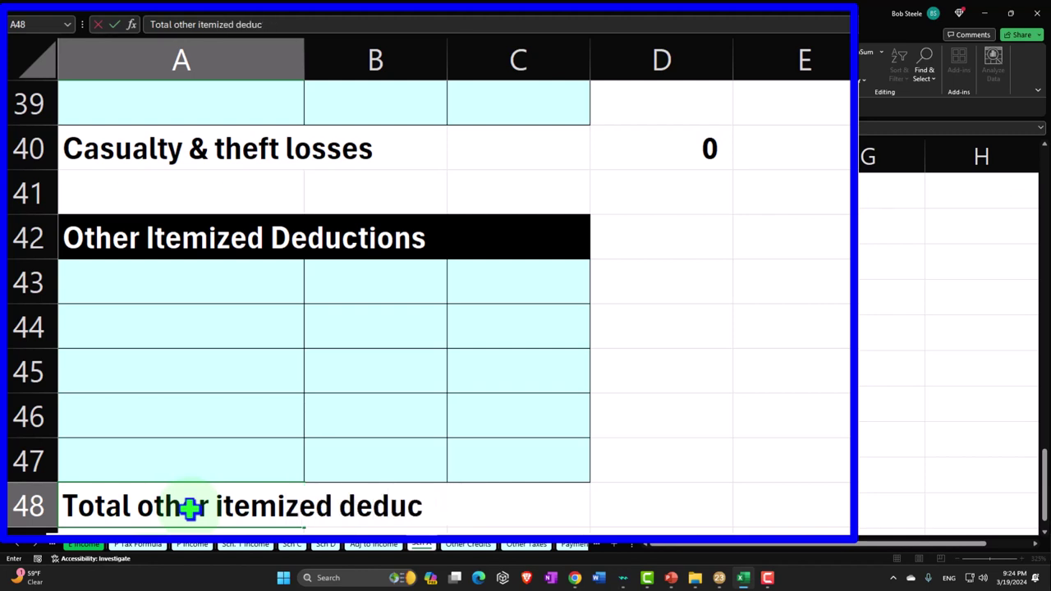
pyautogui.press('Return')
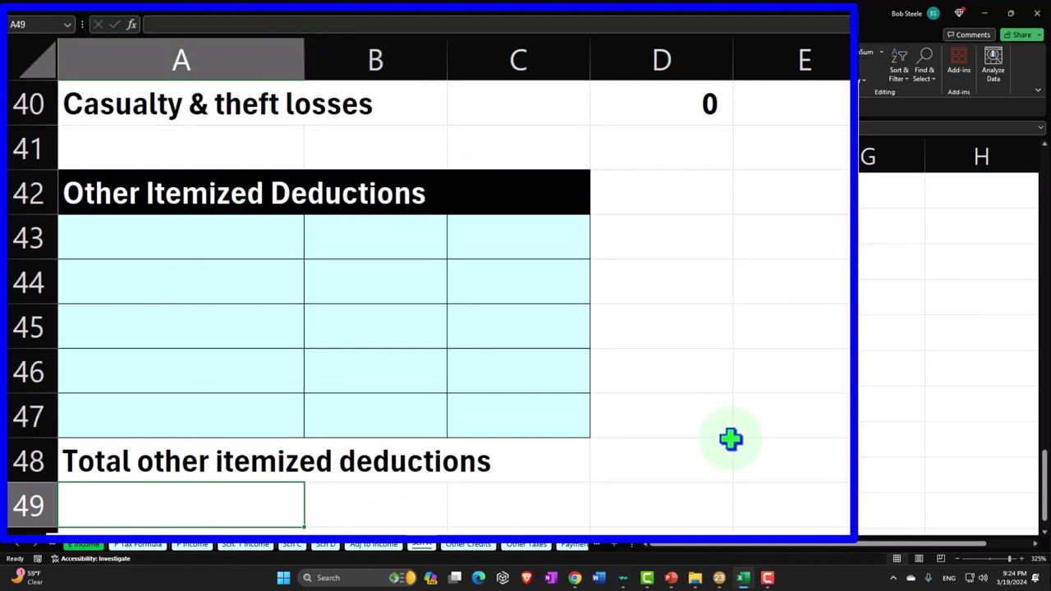
# Total the other itemized deductions in cell D48 with a SUM of C43:C47.
pyautogui.click(688, 456)
pyautogui.write('=sum(')
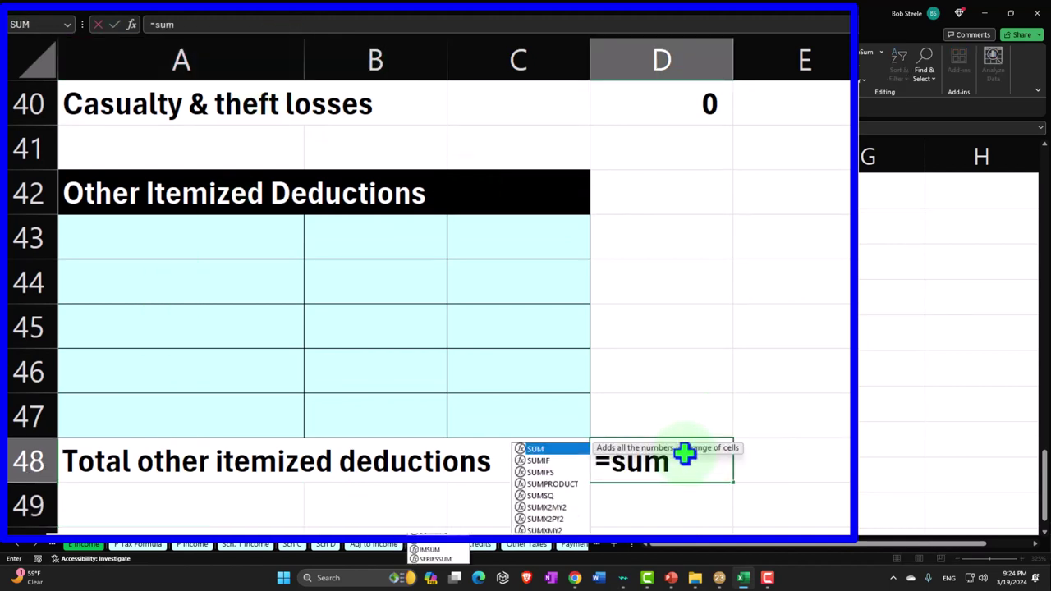
pyautogui.press('Left')
pyautogui.press('Up')
pyautogui.hotkey('shift', 'Up')
pyautogui.hotkey('shift', 'Up')
pyautogui.hotkey('shift', 'Up')
pyautogui.hotkey('shift', 'Up')
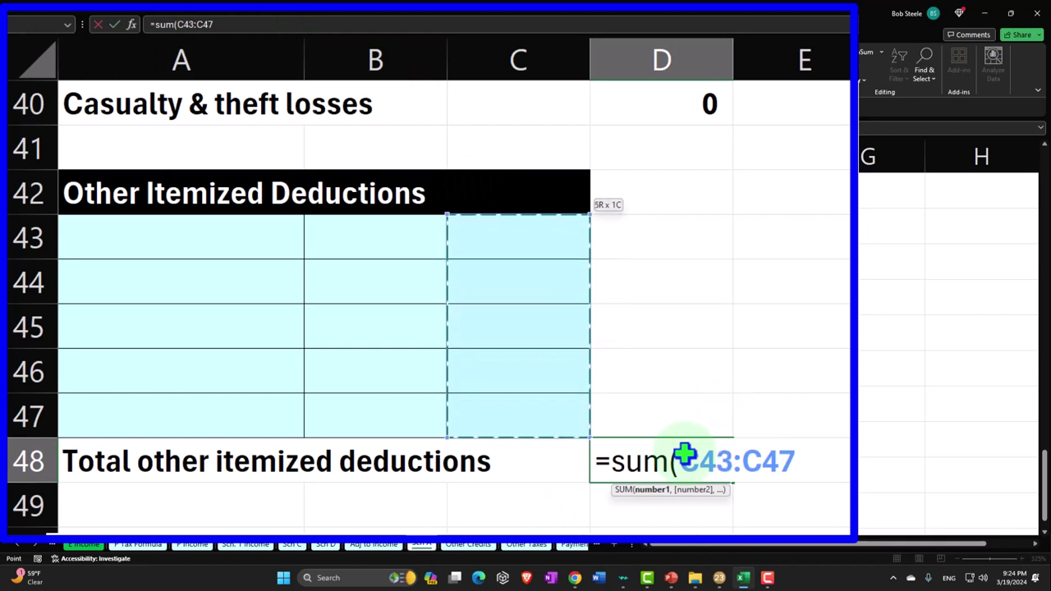
pyautogui.press('Return')
# Enter the grand total label Total itemized deductions in cell A50.
pyautogui.press('Return')
pyautogui.press('Left')
pyautogui.press('Left')
pyautogui.press('Left')
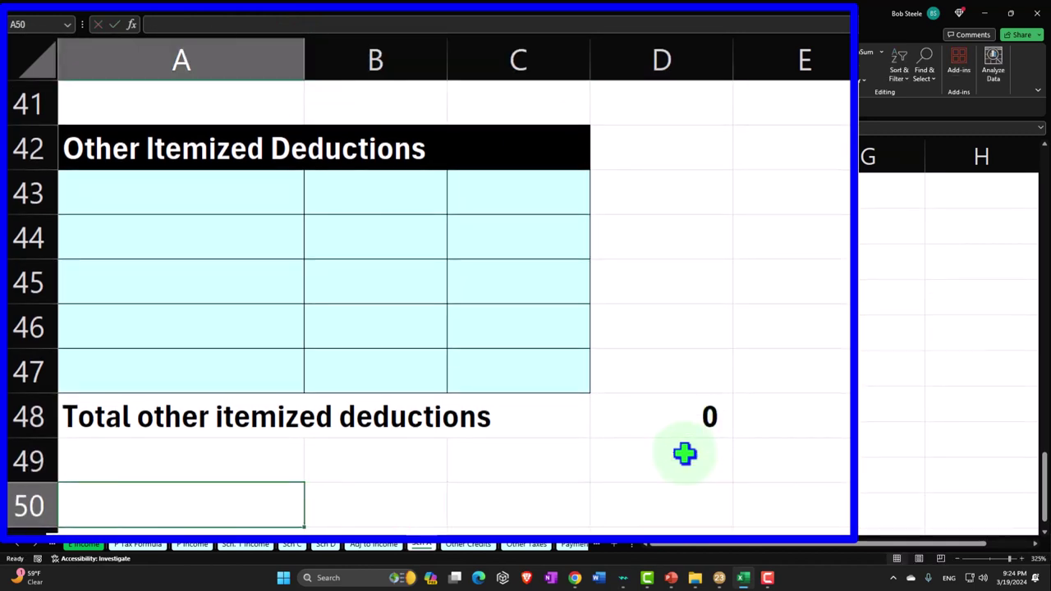
pyautogui.write('Total itemized deductions')
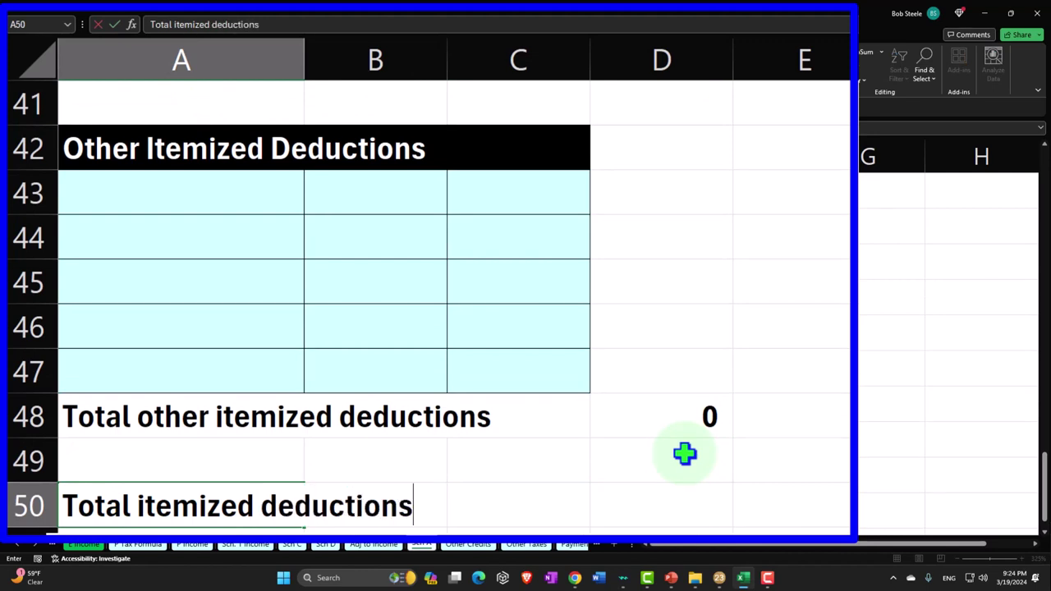
# Add up all section totals in cell D50 with a SUM of D1:D49.
pyautogui.press('Right')
pyautogui.press('Right')
pyautogui.press('Right')
pyautogui.write('=sum(')
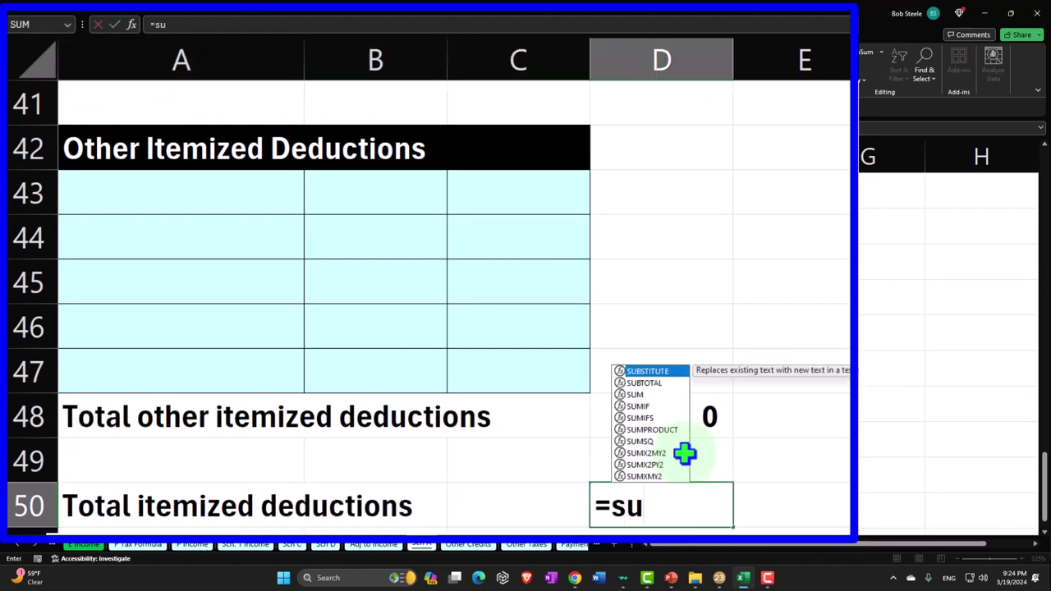
pyautogui.press('Up')
pyautogui.hotkey('shift', 'Up')
pyautogui.hotkey('shift', 'Up')
pyautogui.hotkey('shift', 'Up')
pyautogui.hotkey('shift', 'Up')
pyautogui.hotkey('shift', 'Up')
pyautogui.hotkey('shift', 'Up')
pyautogui.hotkey('shift', 'Up')
pyautogui.hotkey('shift', 'Up')
pyautogui.hotkey('shift', 'Up')
pyautogui.hotkey('shift', 'Up')
pyautogui.hotkey('shift', 'Up')
pyautogui.hotkey('shift', 'Up')
pyautogui.hotkey('shift', 'Up')
pyautogui.hotkey('shift', 'Up')
pyautogui.hotkey('shift', 'Up')
pyautogui.hotkey('shift', 'Up')
pyautogui.hotkey('shift', 'Up')
pyautogui.hotkey('shift', 'Up')
pyautogui.hotkey('shift', 'Up')
pyautogui.hotkey('shift', 'Up')
pyautogui.hotkey('shift', 'Up')
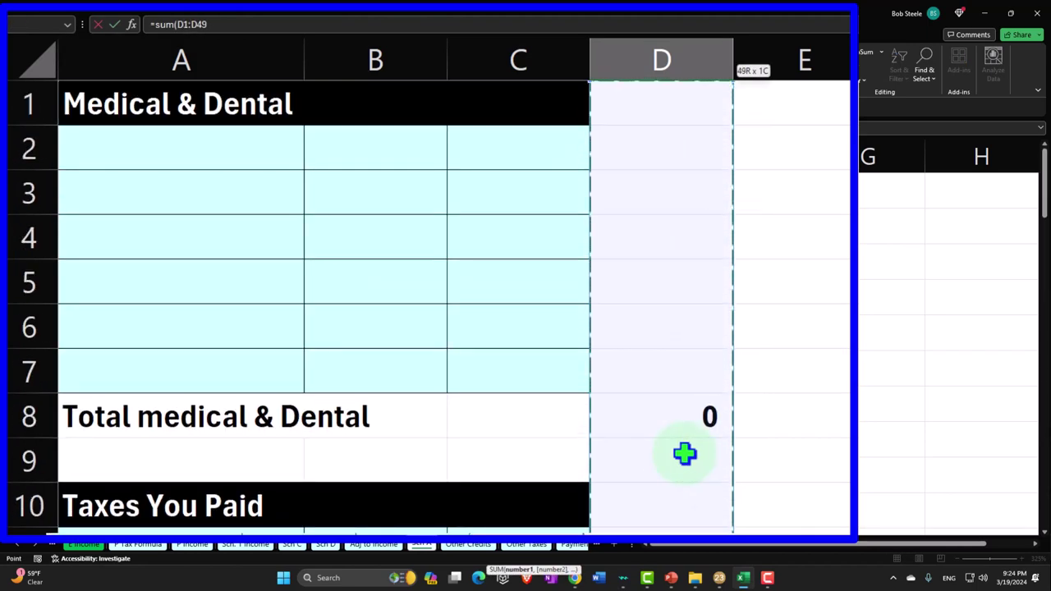
pyautogui.hotkey('ctrl', 'Return')
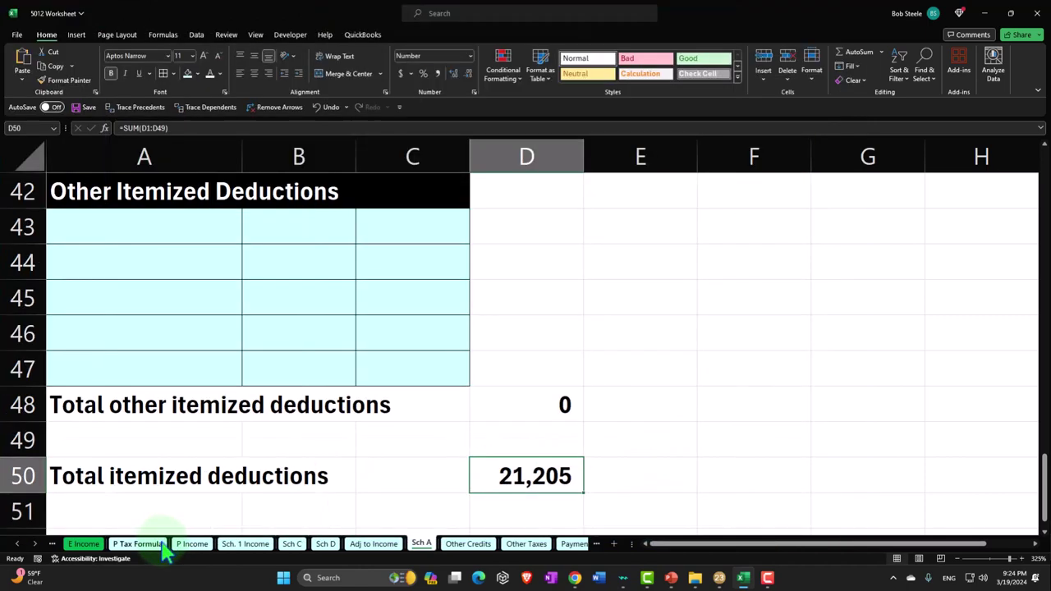
# Link the Itemized Deductions cell C6 on the P Tax Formula sheet to the total in cell D50 of the Sch A sheet.
pyautogui.click(138, 544)
pyautogui.click(312, 331)
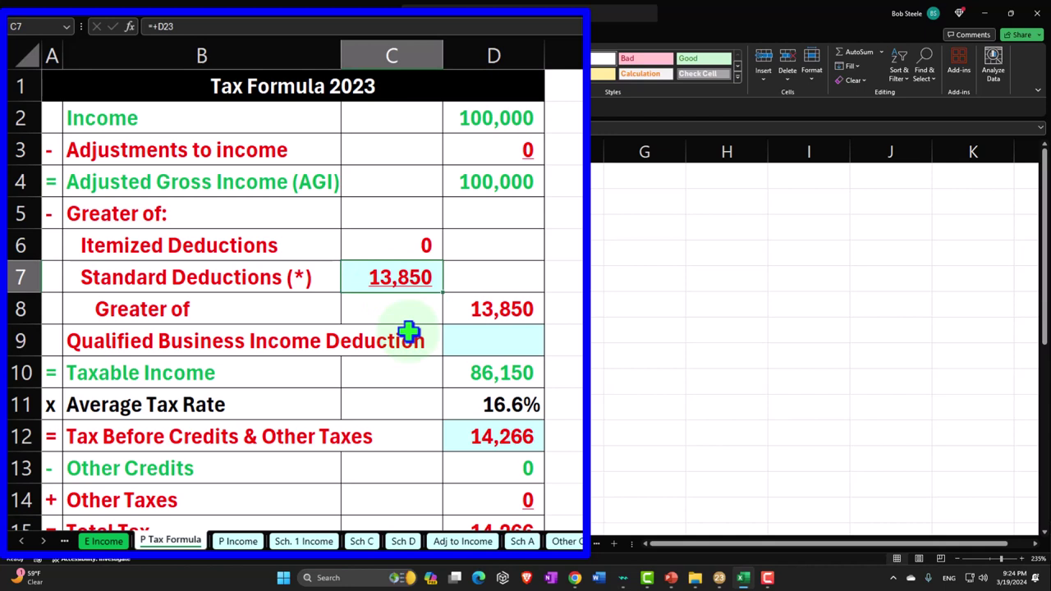
pyautogui.click(389, 248)
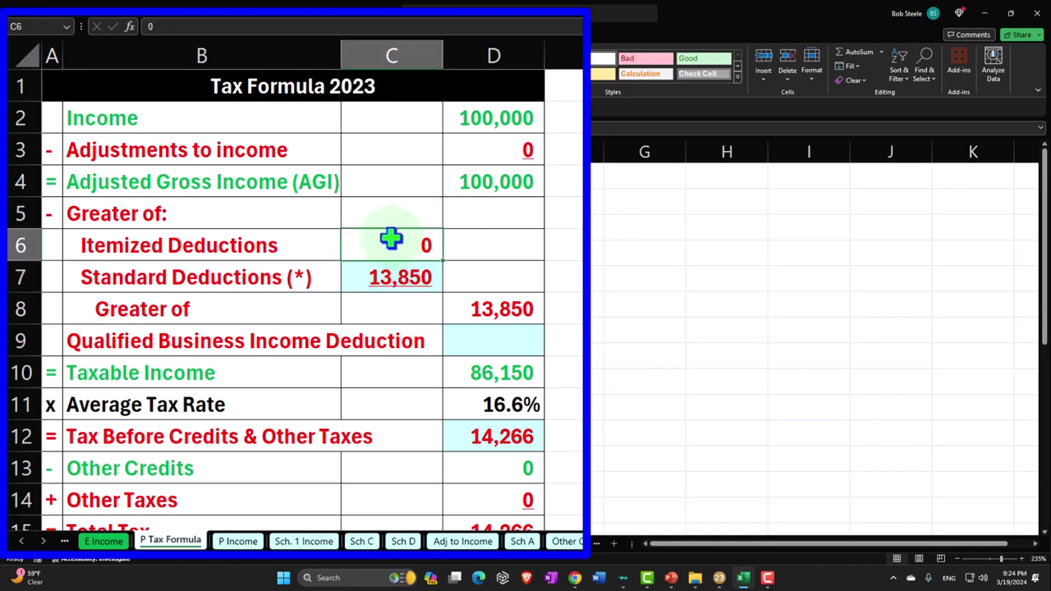
pyautogui.write('=')
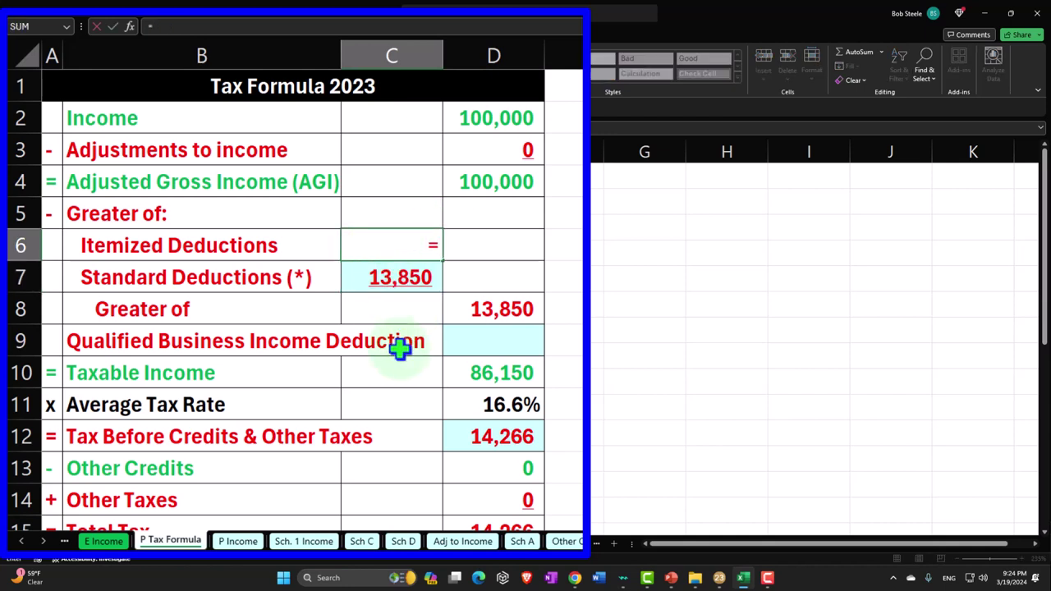
pyautogui.click(426, 544)
pyautogui.click(510, 475)
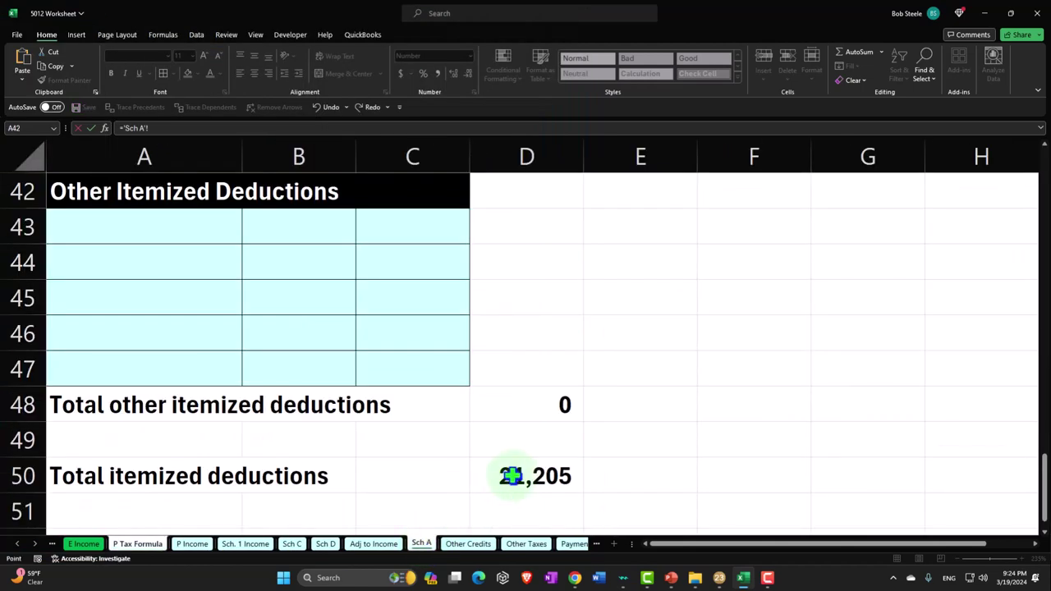
pyautogui.press('Return')
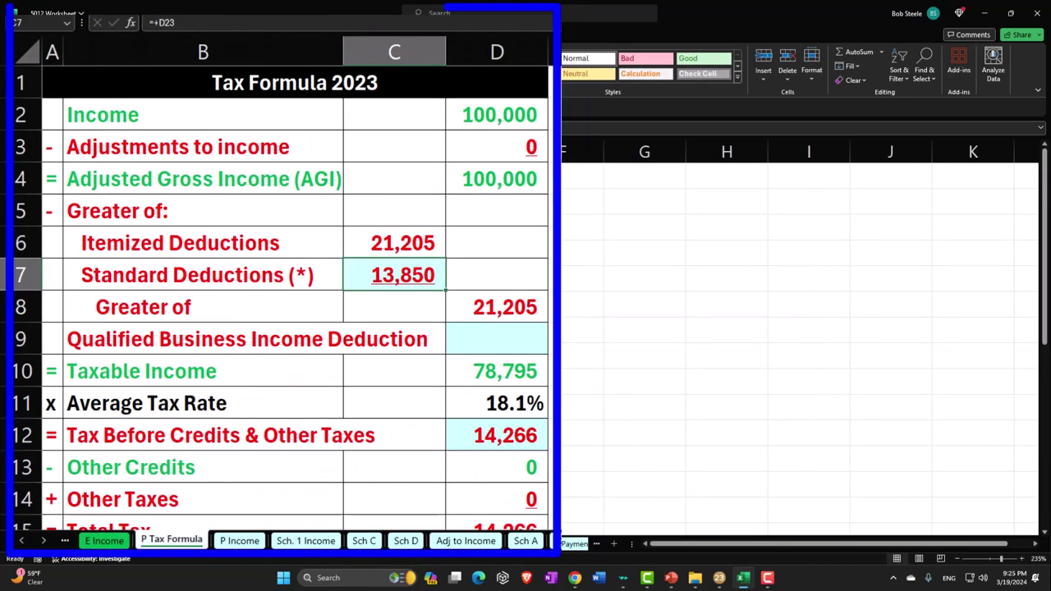
# Review the formulas behind the Itemized Deductions, Standard Deductions and Greater of amounts on the tax formula sheet.
pyautogui.doubleClick(516, 307)
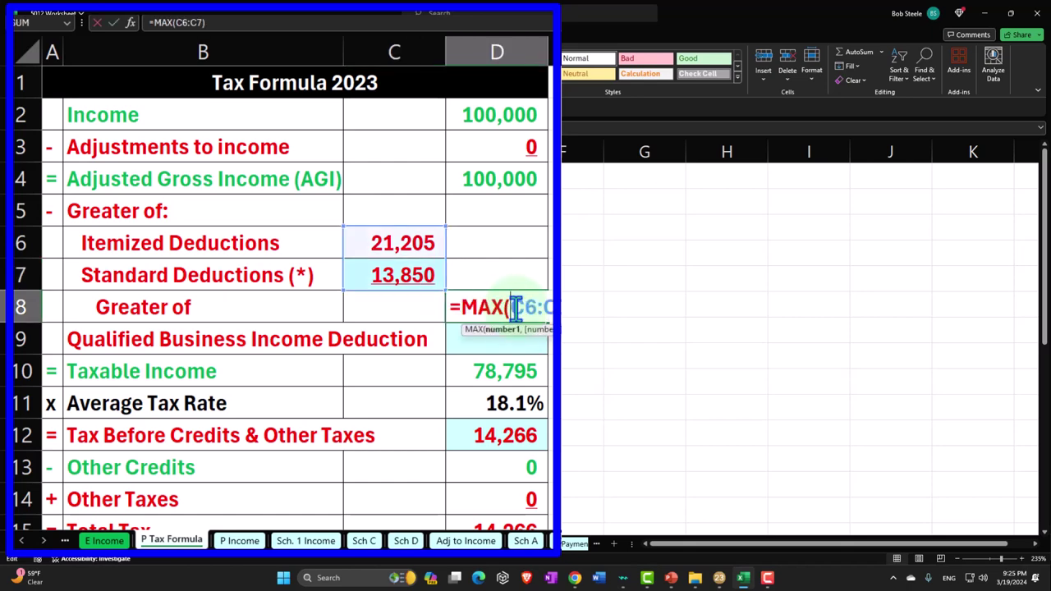
pyautogui.press('Return')
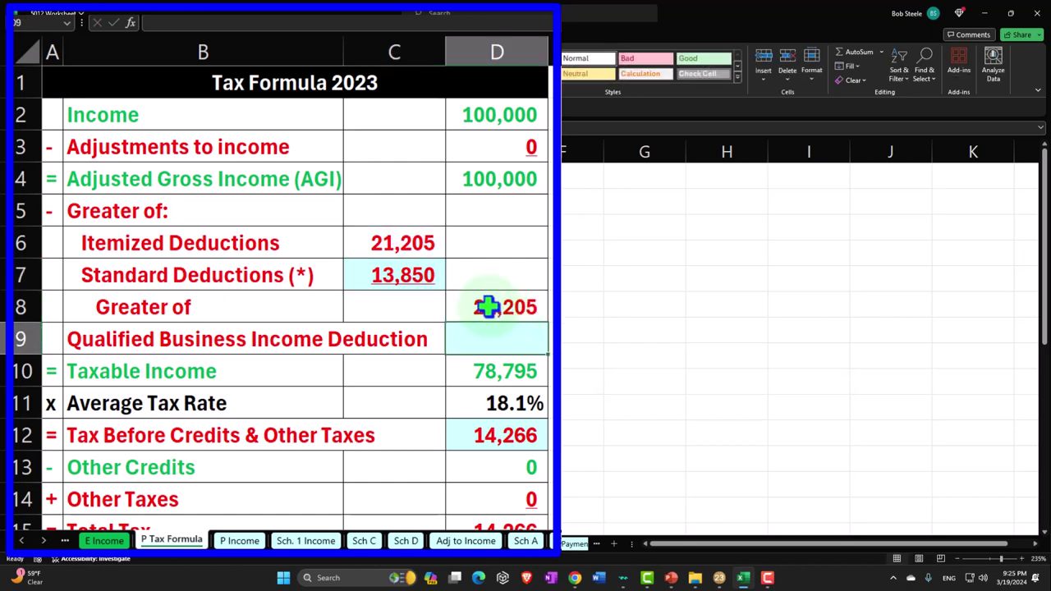
pyautogui.doubleClick(410, 277)
pyautogui.scroll(-4, 544, 322)
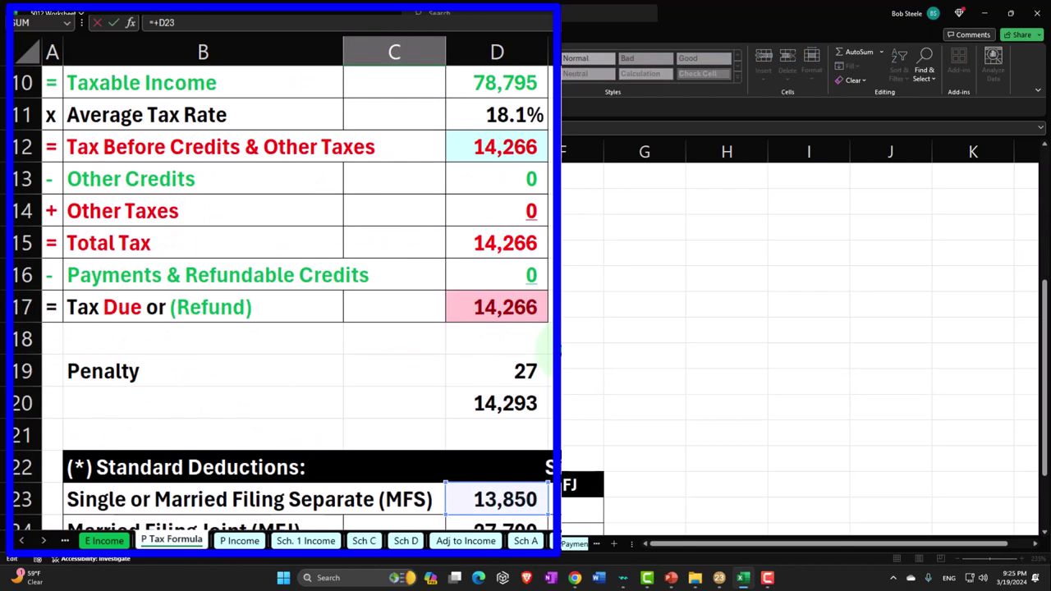
pyautogui.scroll(3, 545, 322)
pyautogui.press('Return')
pyautogui.scroll(1, 484, 206)
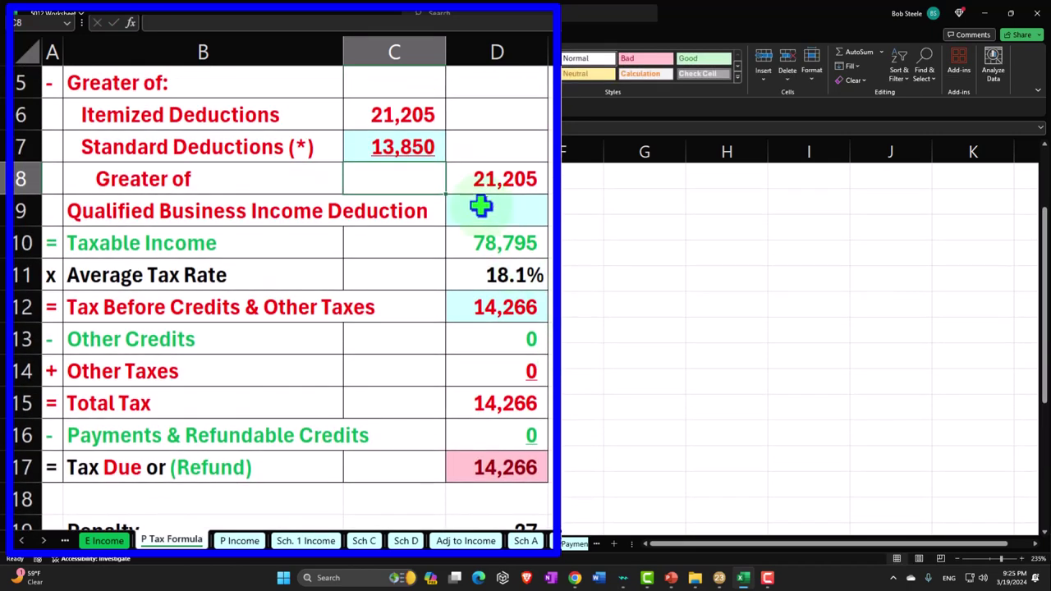
pyautogui.click(410, 113)
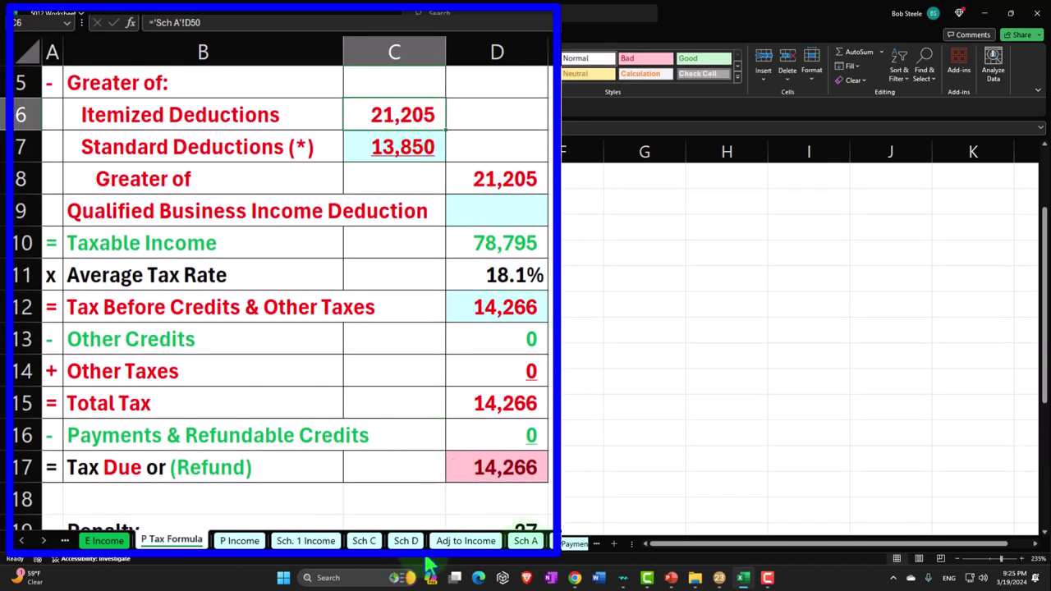
pyautogui.doubleClick(491, 179)
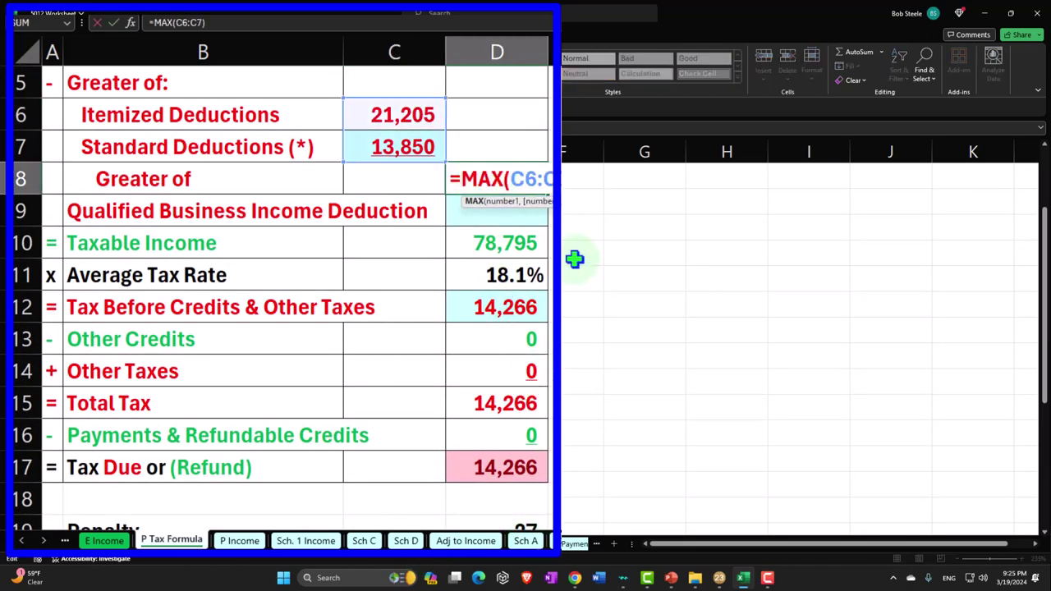
pyautogui.press('Return')
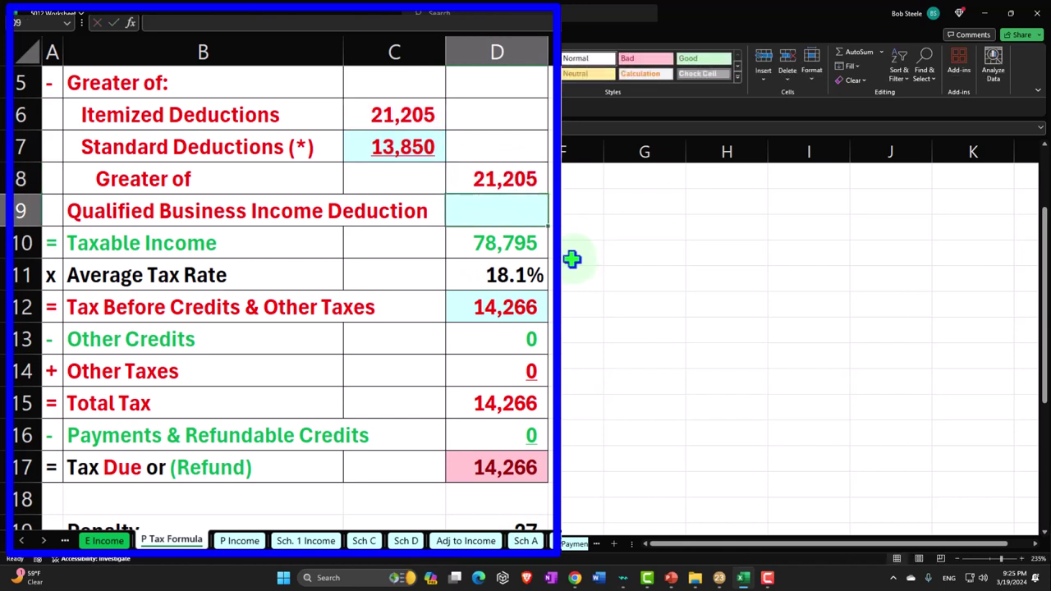
pyautogui.click(531, 184)
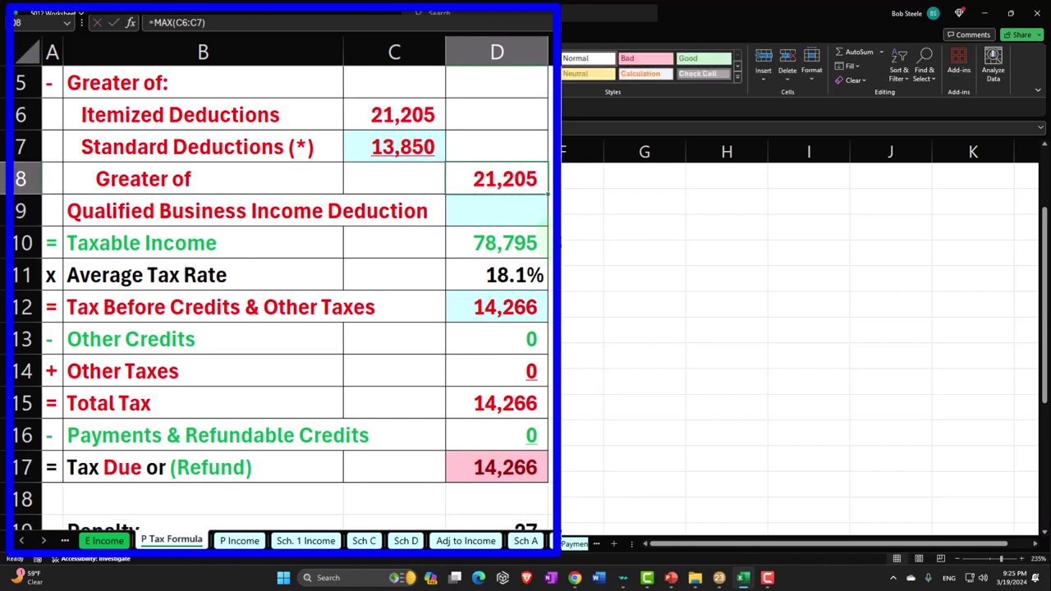
pyautogui.click(555, 243)
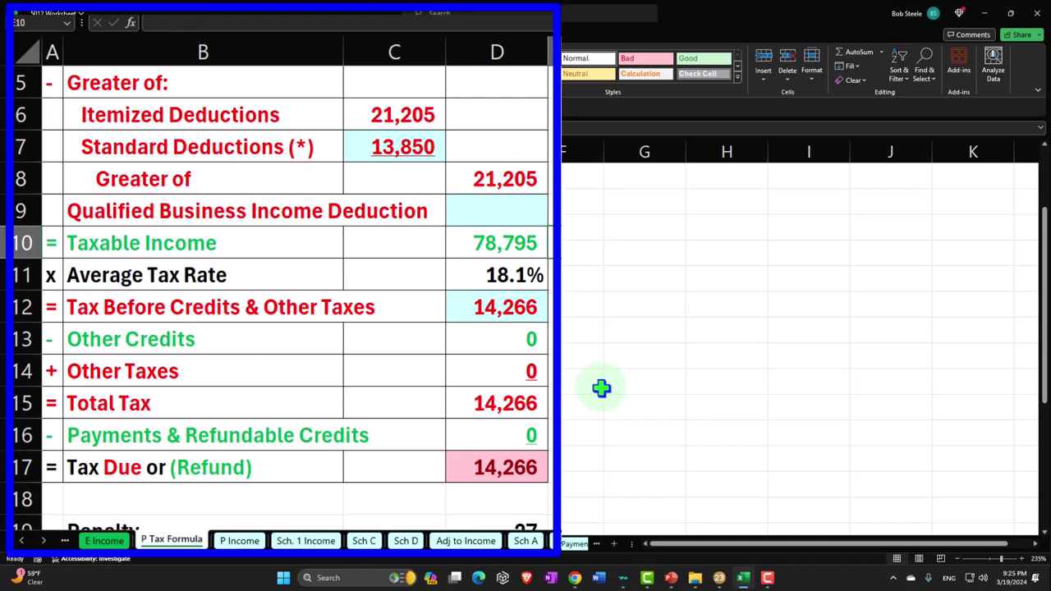
# Switch to Lacerte and check the deduction, taxable income and tax lines on pages 1 and 2 of Form 1040.
pyautogui.click(743, 578)
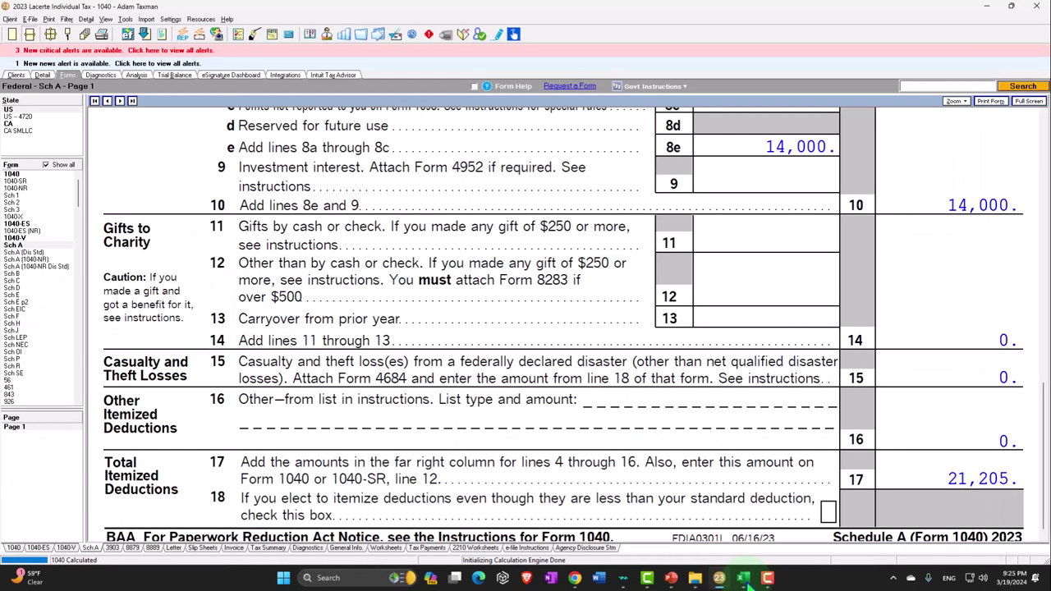
pyautogui.click(26, 175)
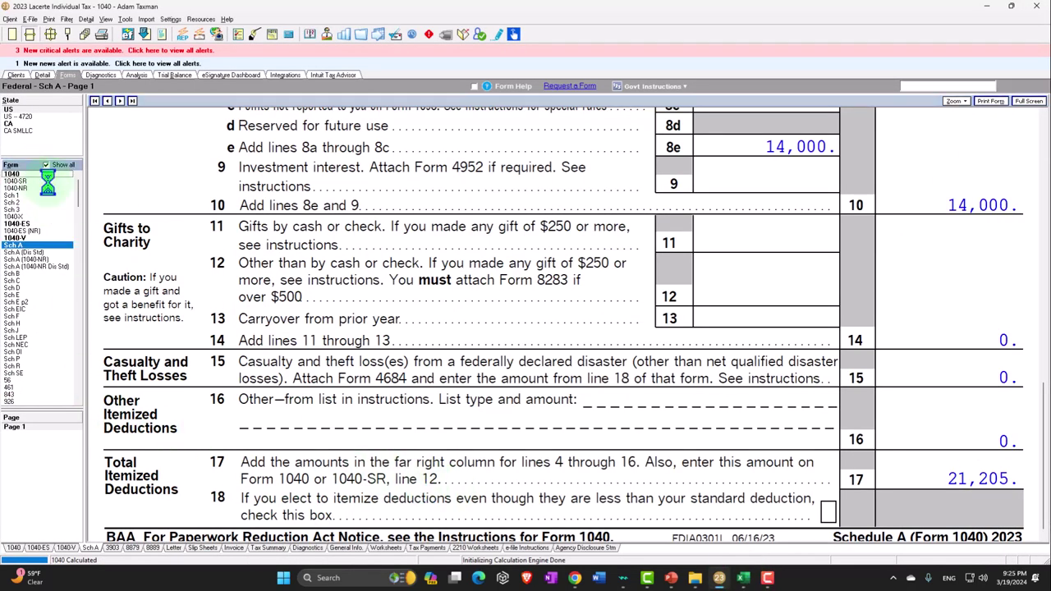
pyautogui.scroll(-10, 699, 399)
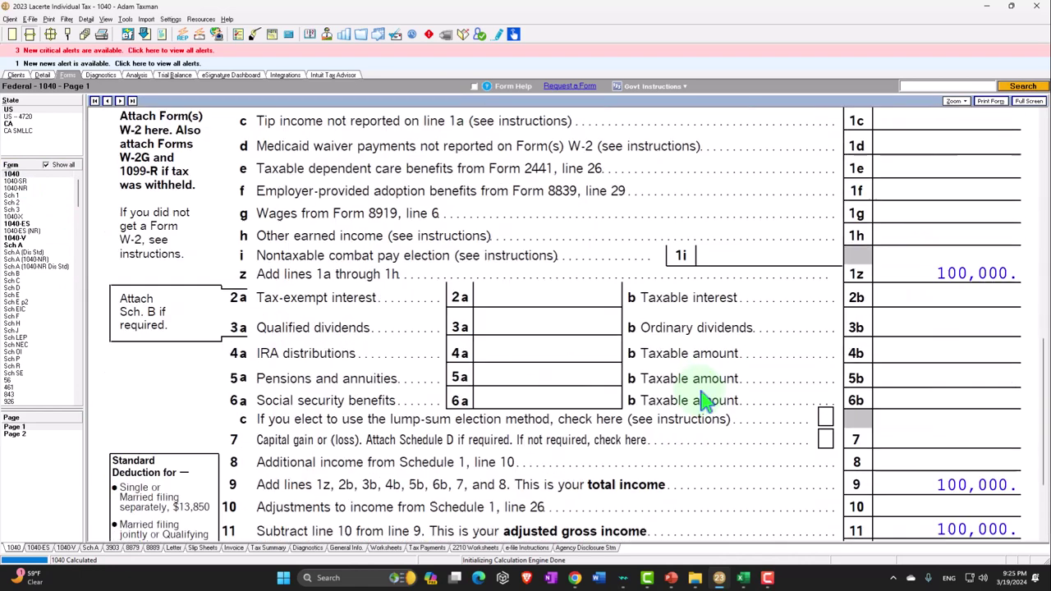
pyautogui.scroll(-3, 699, 399)
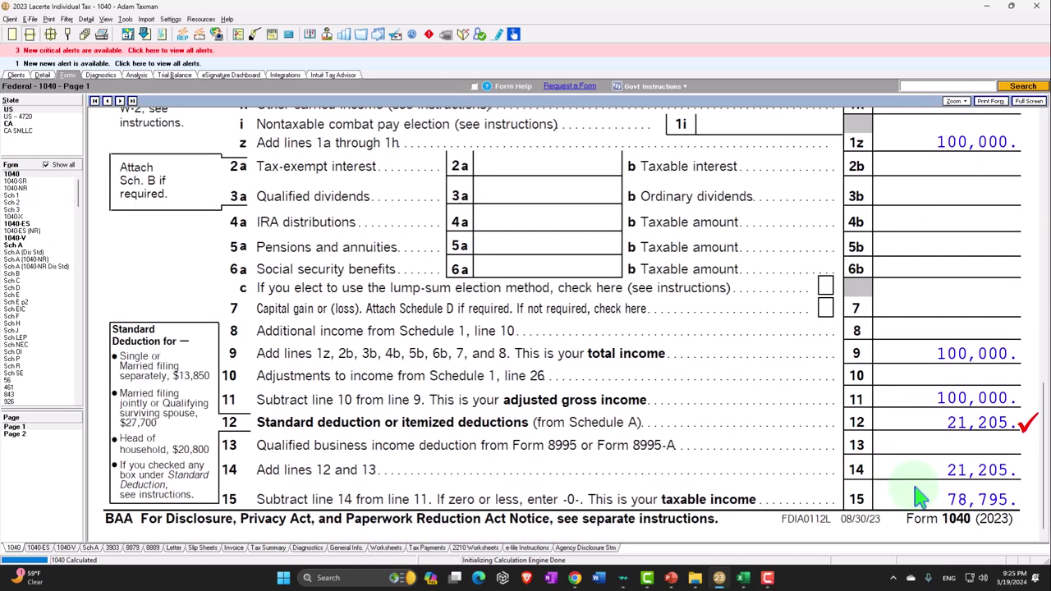
pyautogui.click(34, 438)
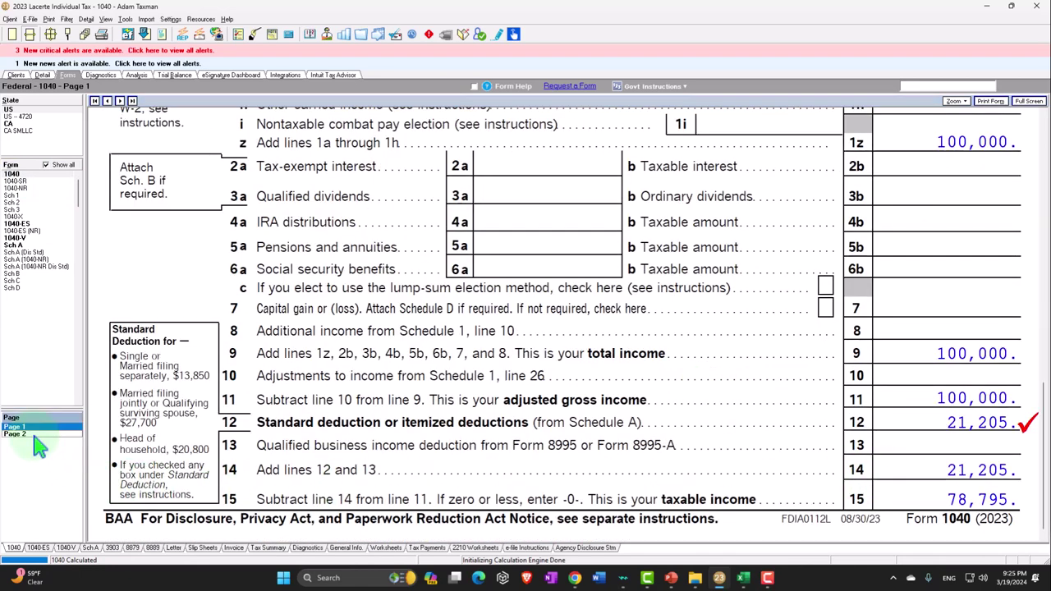
pyautogui.click(34, 437)
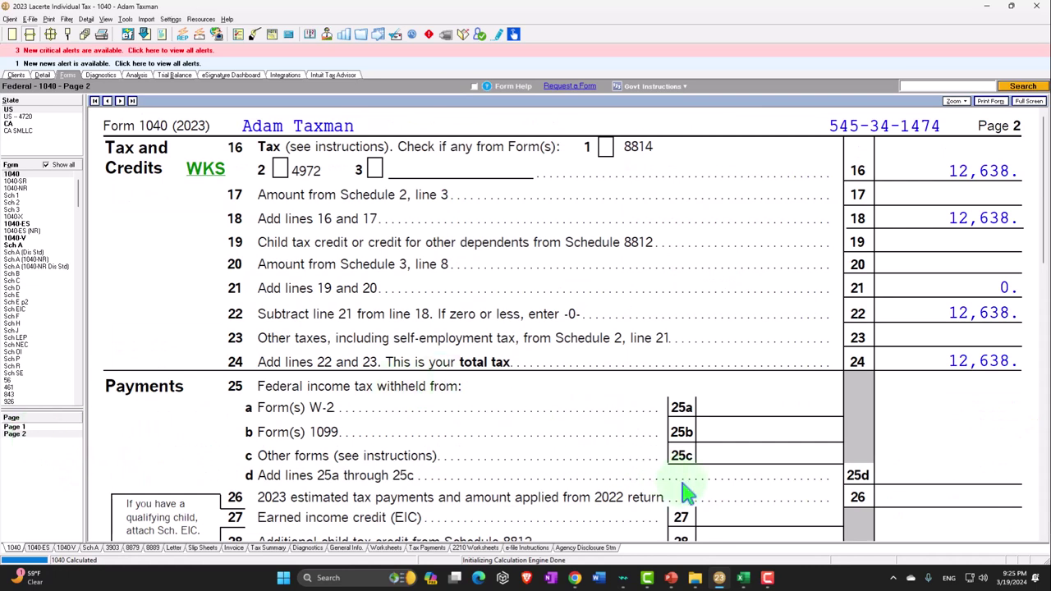
# Switch back to the Excel tax formula sheet and enter 12638 in the Tax Due or (Refund) cell D17.
pyautogui.click(745, 582)
pyautogui.click(419, 488)
pyautogui.write('12638')
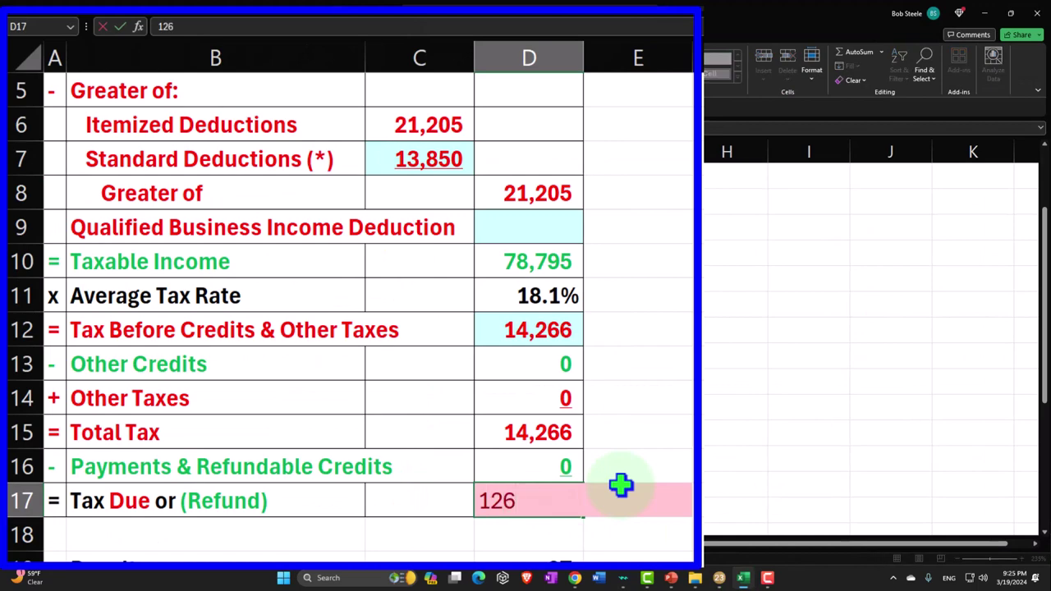
pyautogui.press('Return')
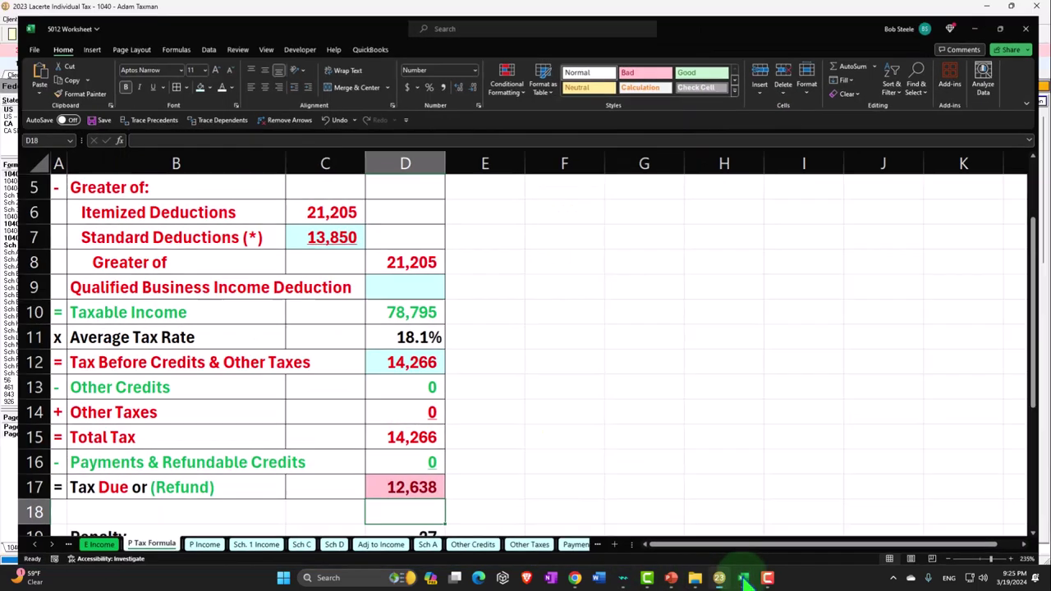
# Compare the Excel tax formula sheet with Form 1040 in Lacerte.
pyautogui.click(744, 580)
pyautogui.click(744, 579)
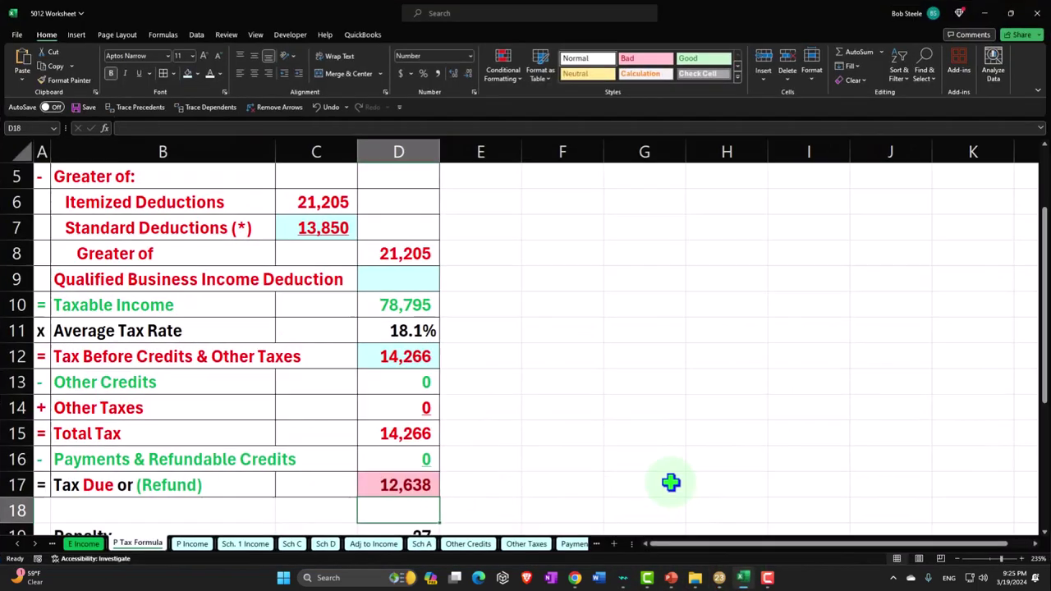
pyautogui.scroll(2, 610, 463)
# Return to page 1 of Form 1040 in Lacerte and turn off Show all for the form list.
pyautogui.click(744, 578)
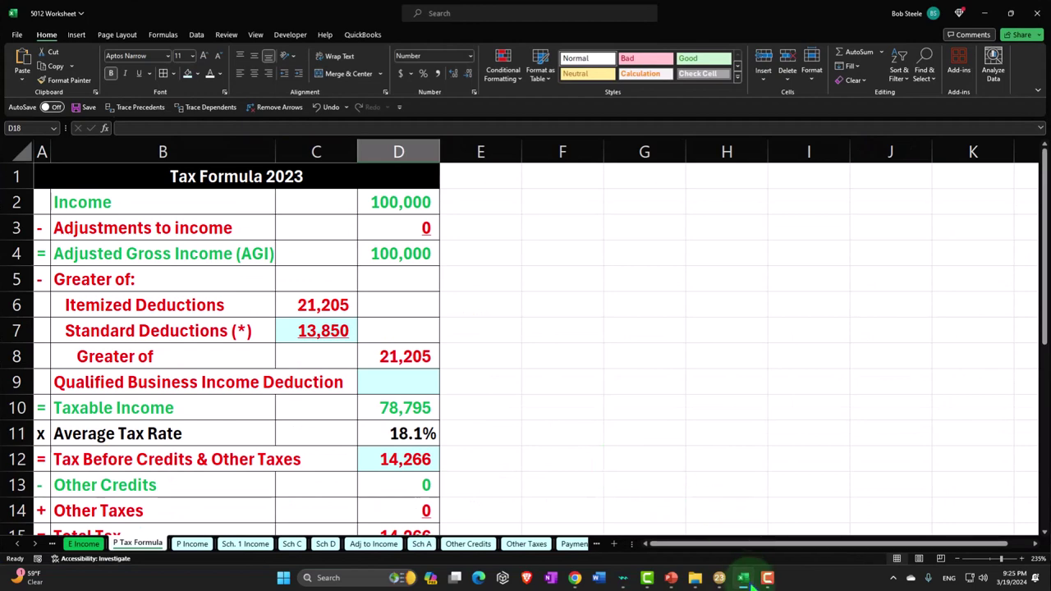
pyautogui.click(37, 428)
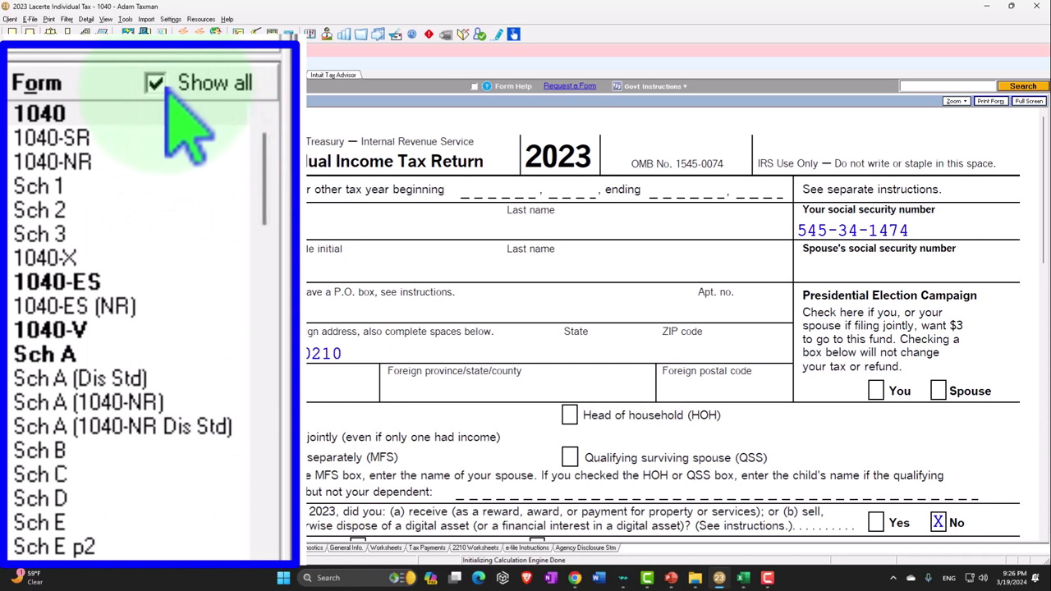
pyautogui.click(156, 83)
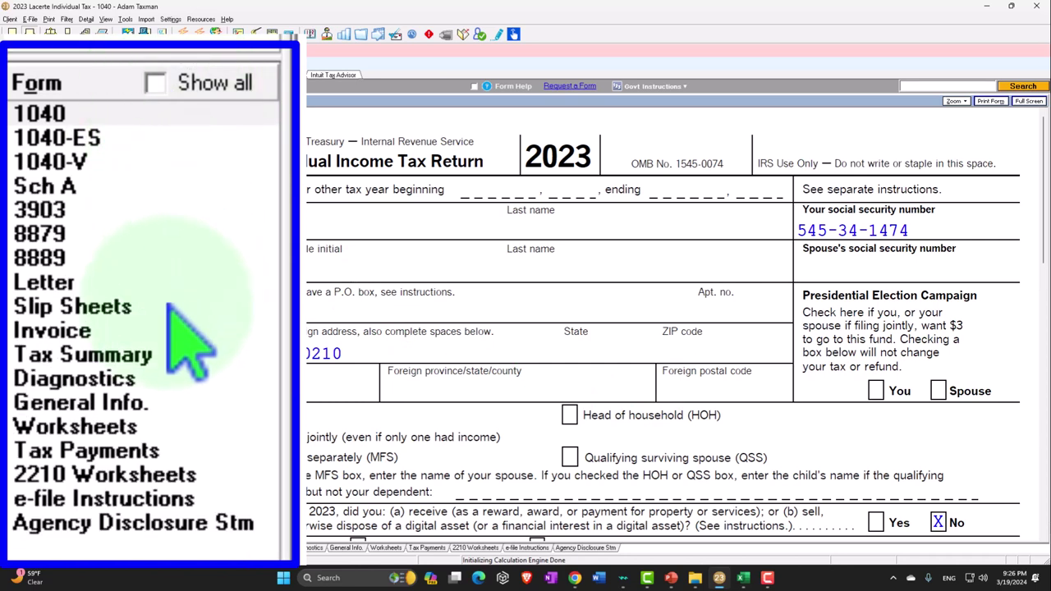